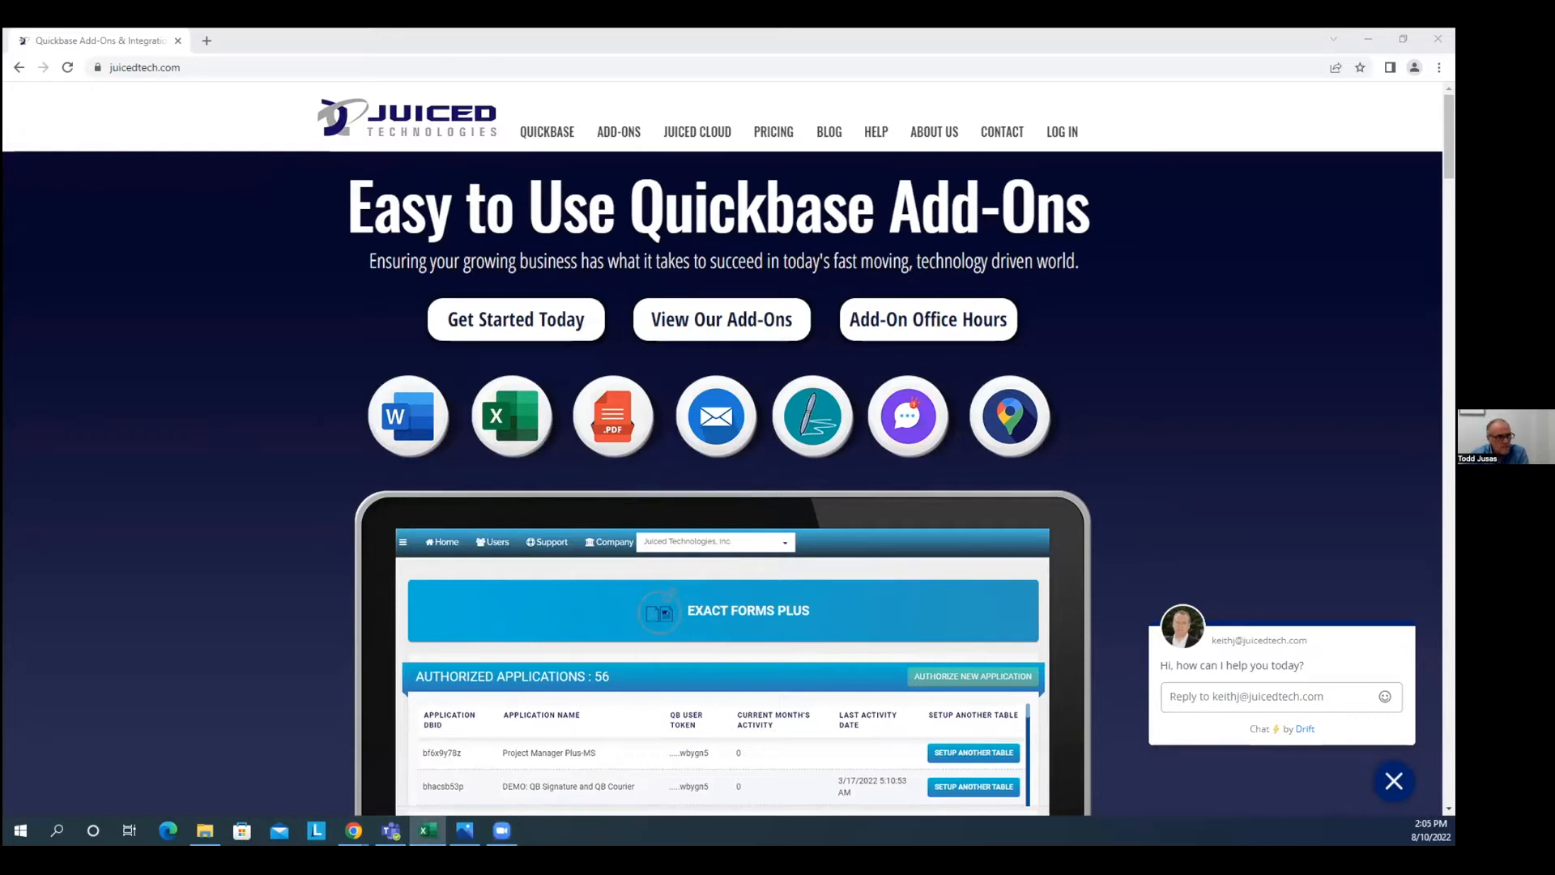
Step: Switch to Excel to view the blank Expense Statement, and view the annotated image xldocs_slide1.png
left_click(427, 830)
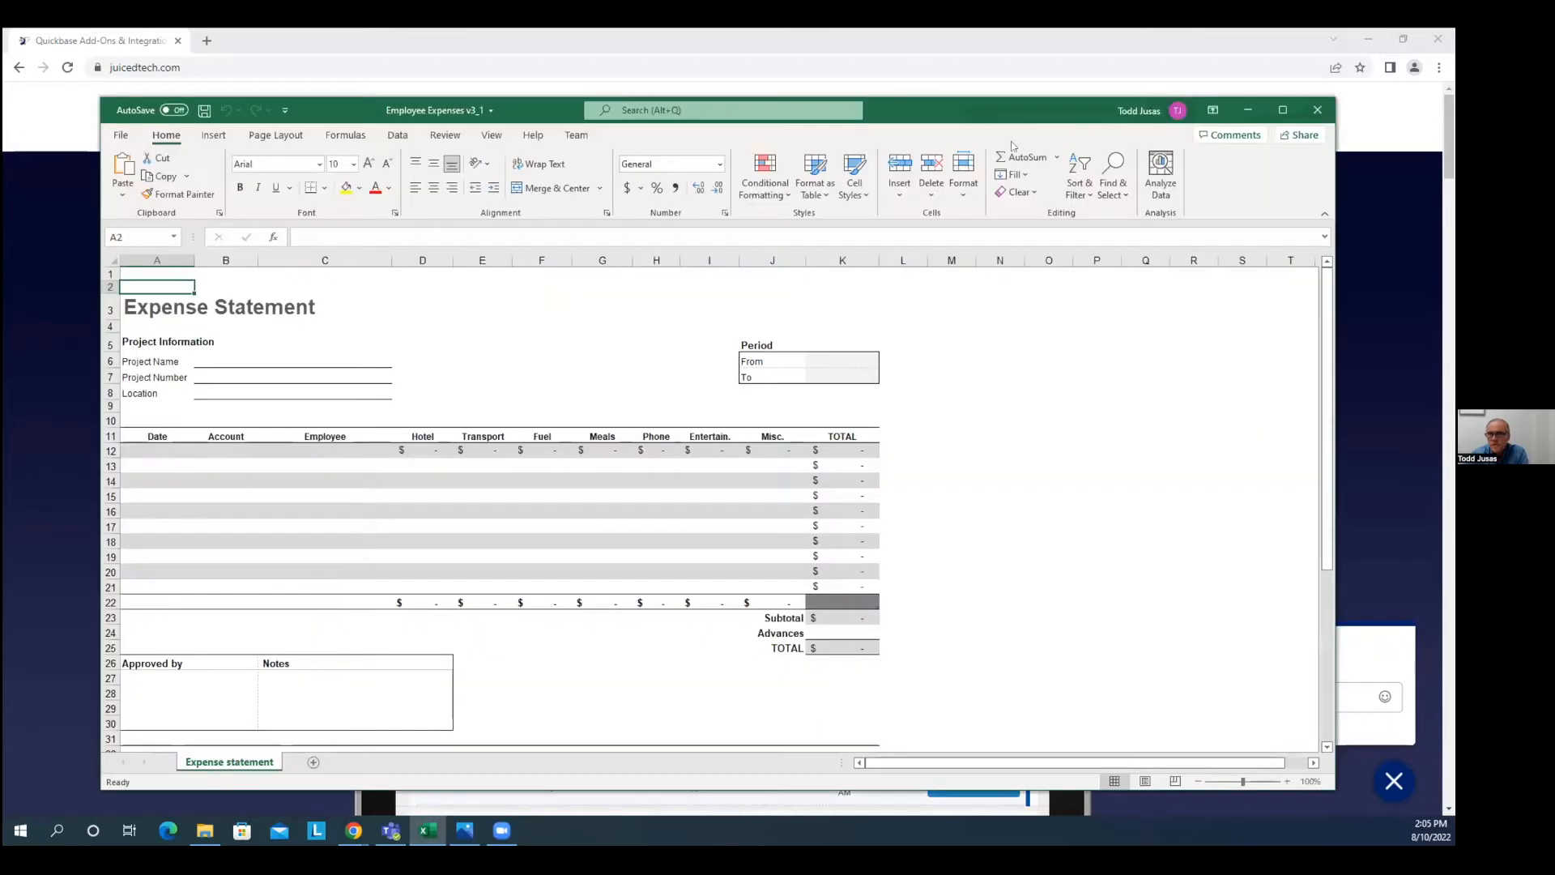
left_click_drag(949, 104, 947, 93)
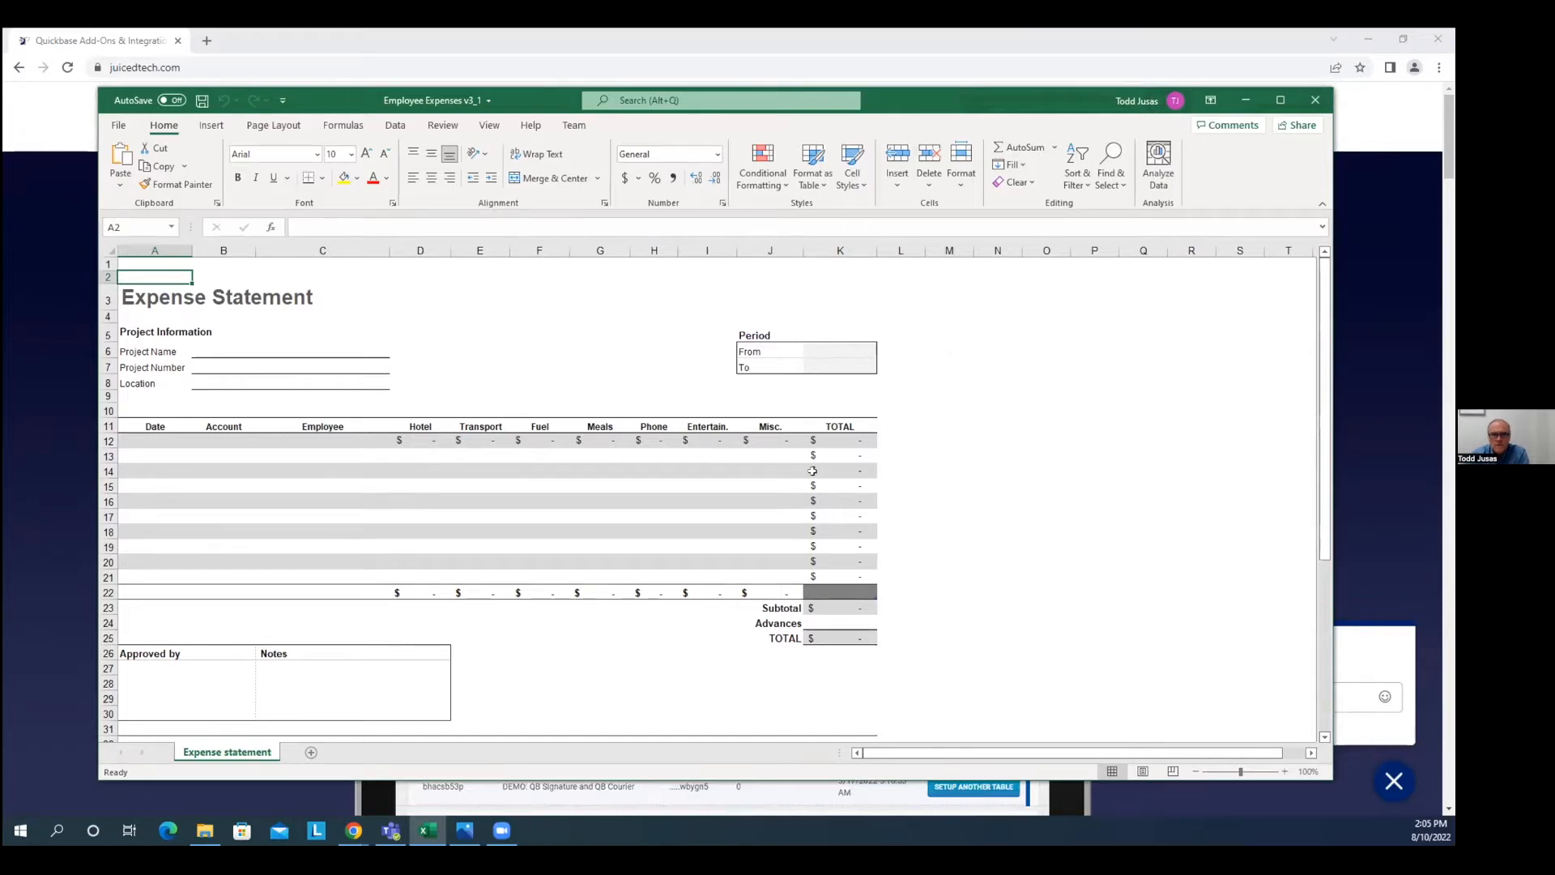
key("alt+Tab")
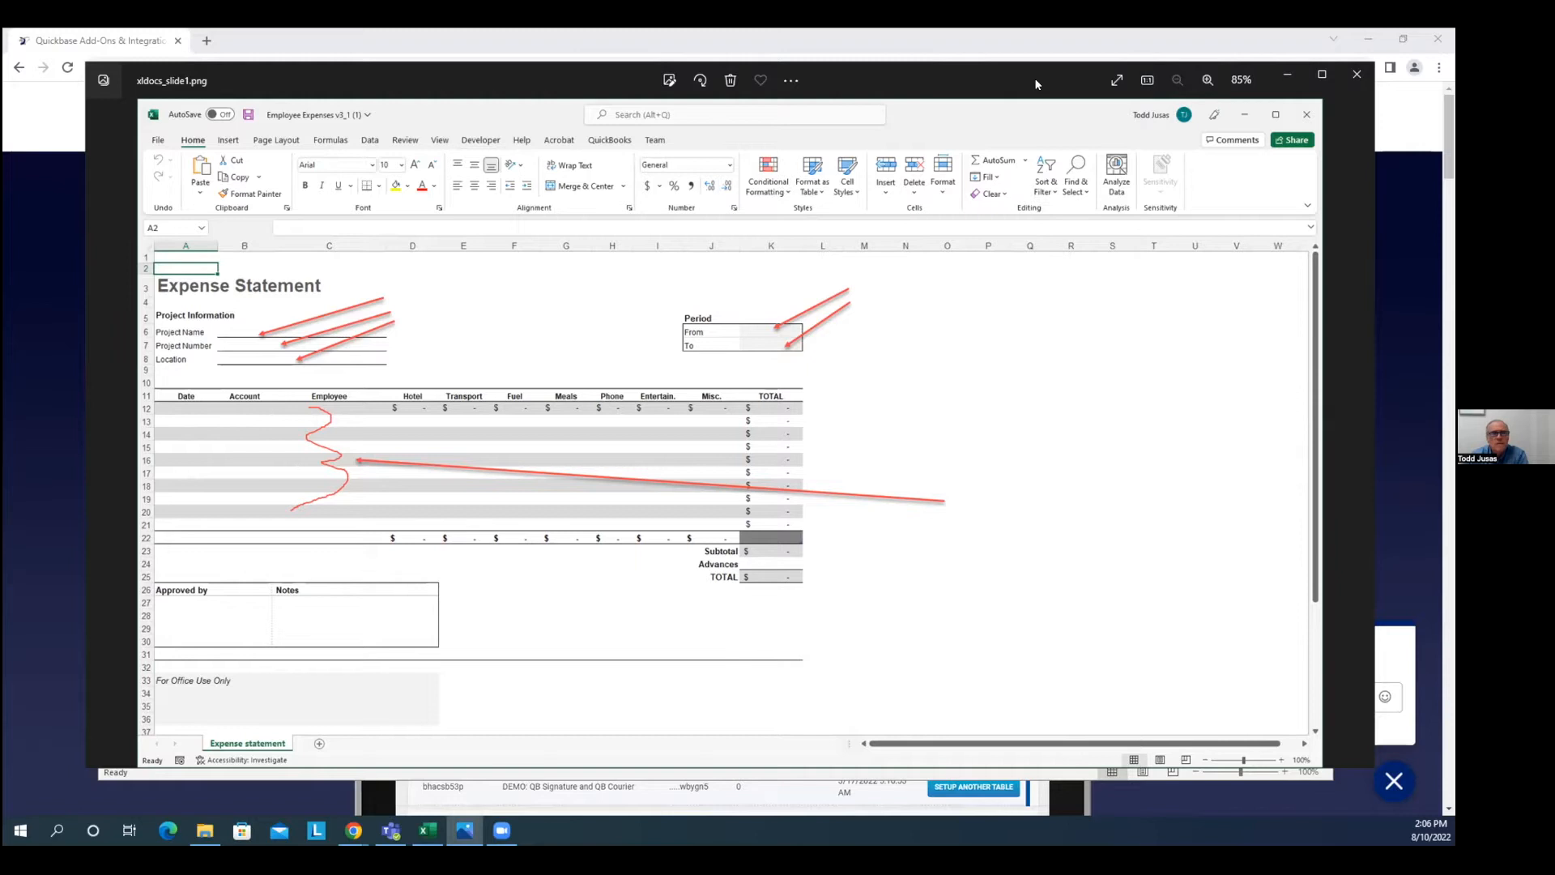
left_click_drag(1037, 84, 1033, 29)
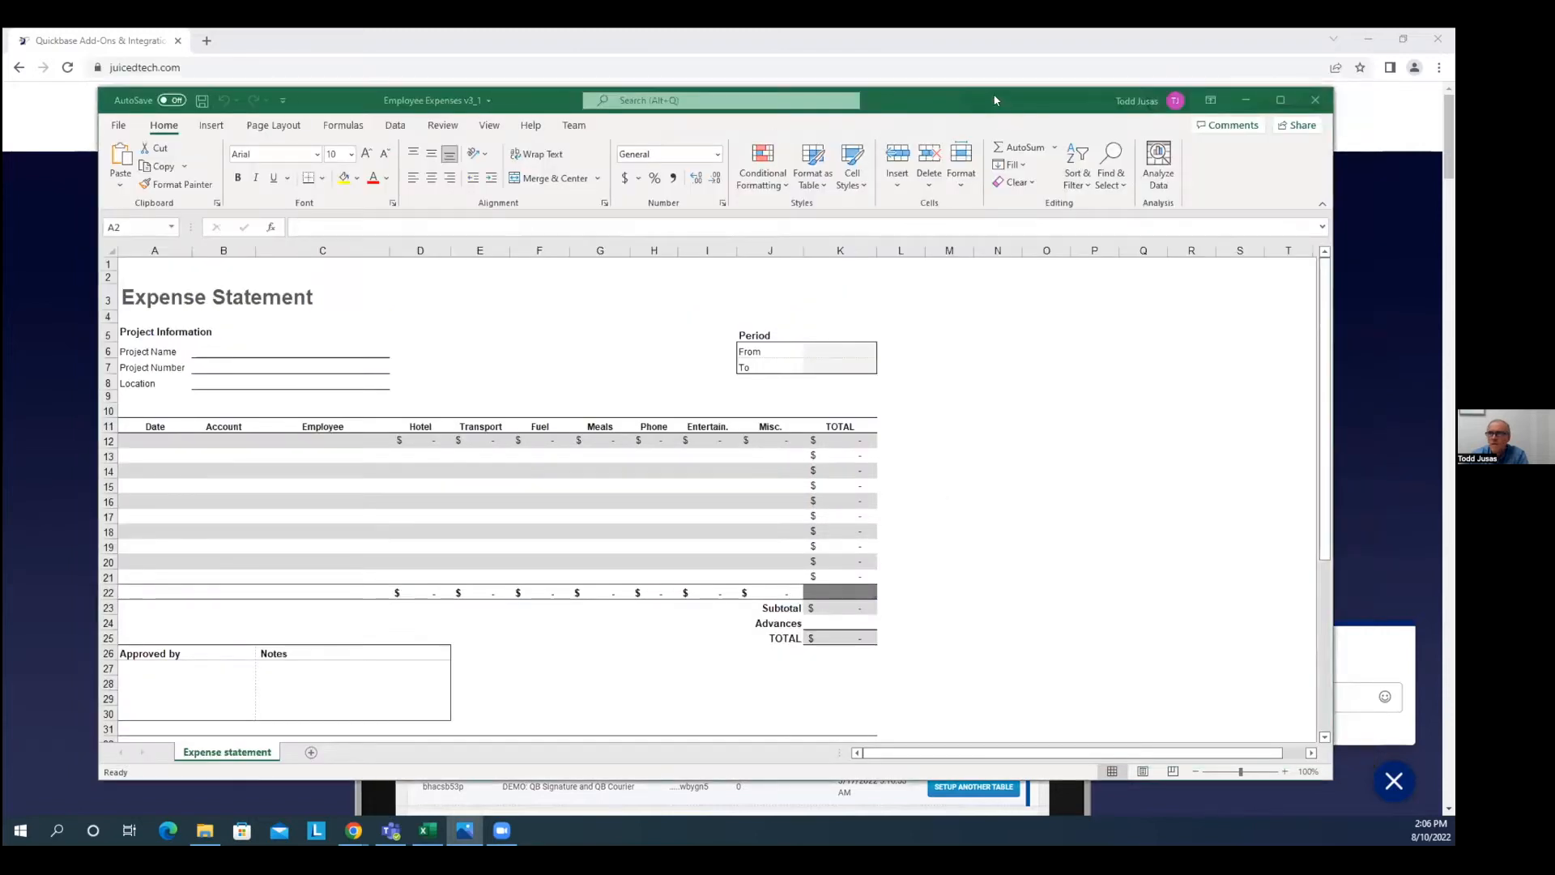
Step: Inspect the contents of the Subtotal cell, the first Hotel cell and the Hotel column total in the expense workbook
left_click_drag(1007, 111, 995, 99)
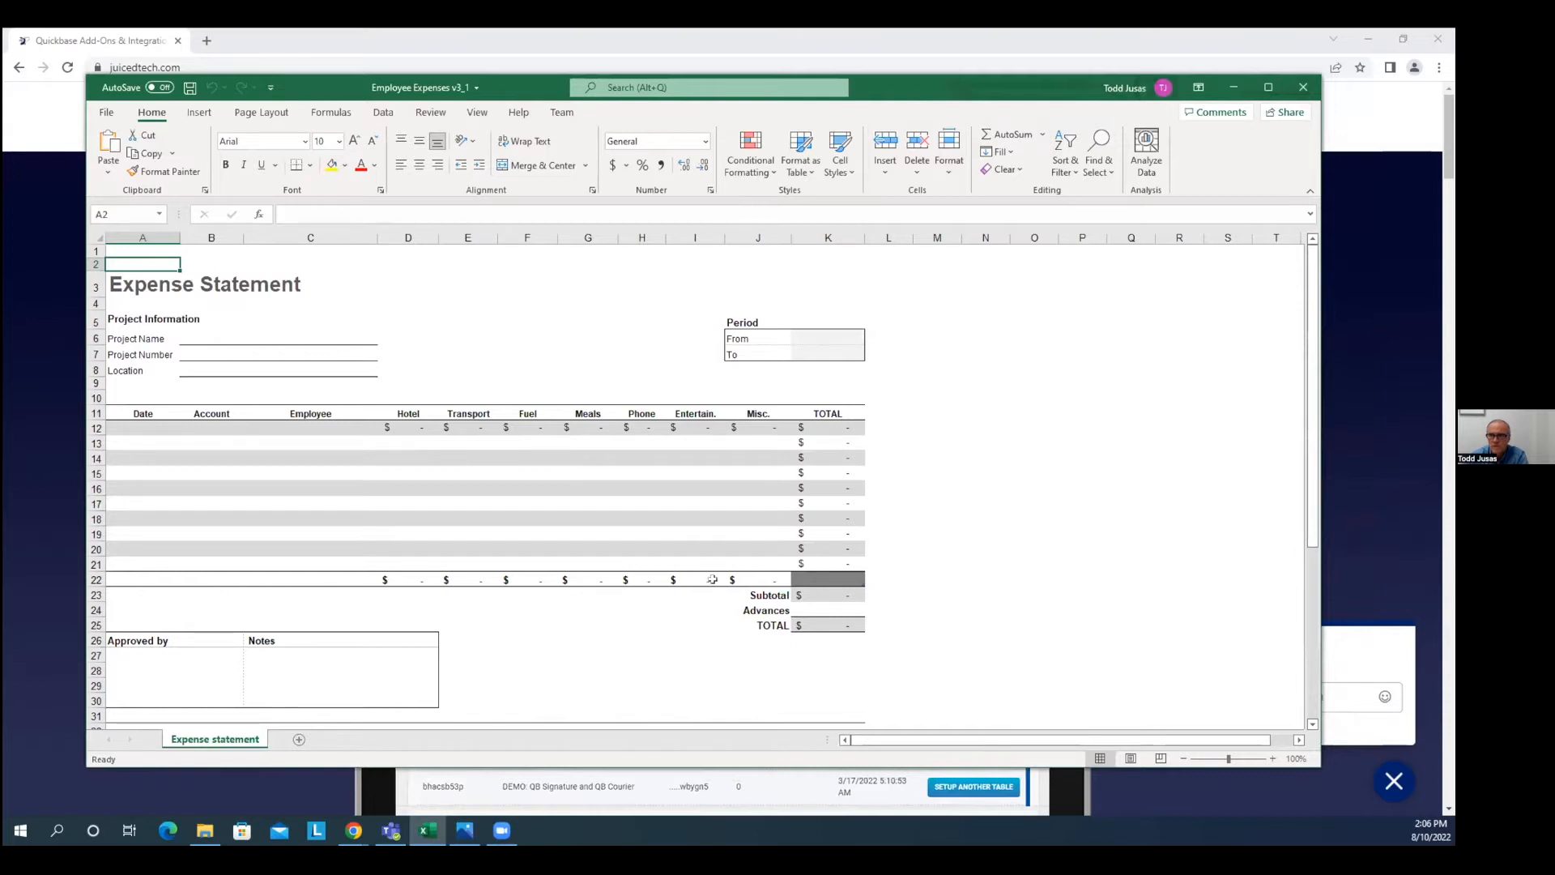
left_click(822, 594)
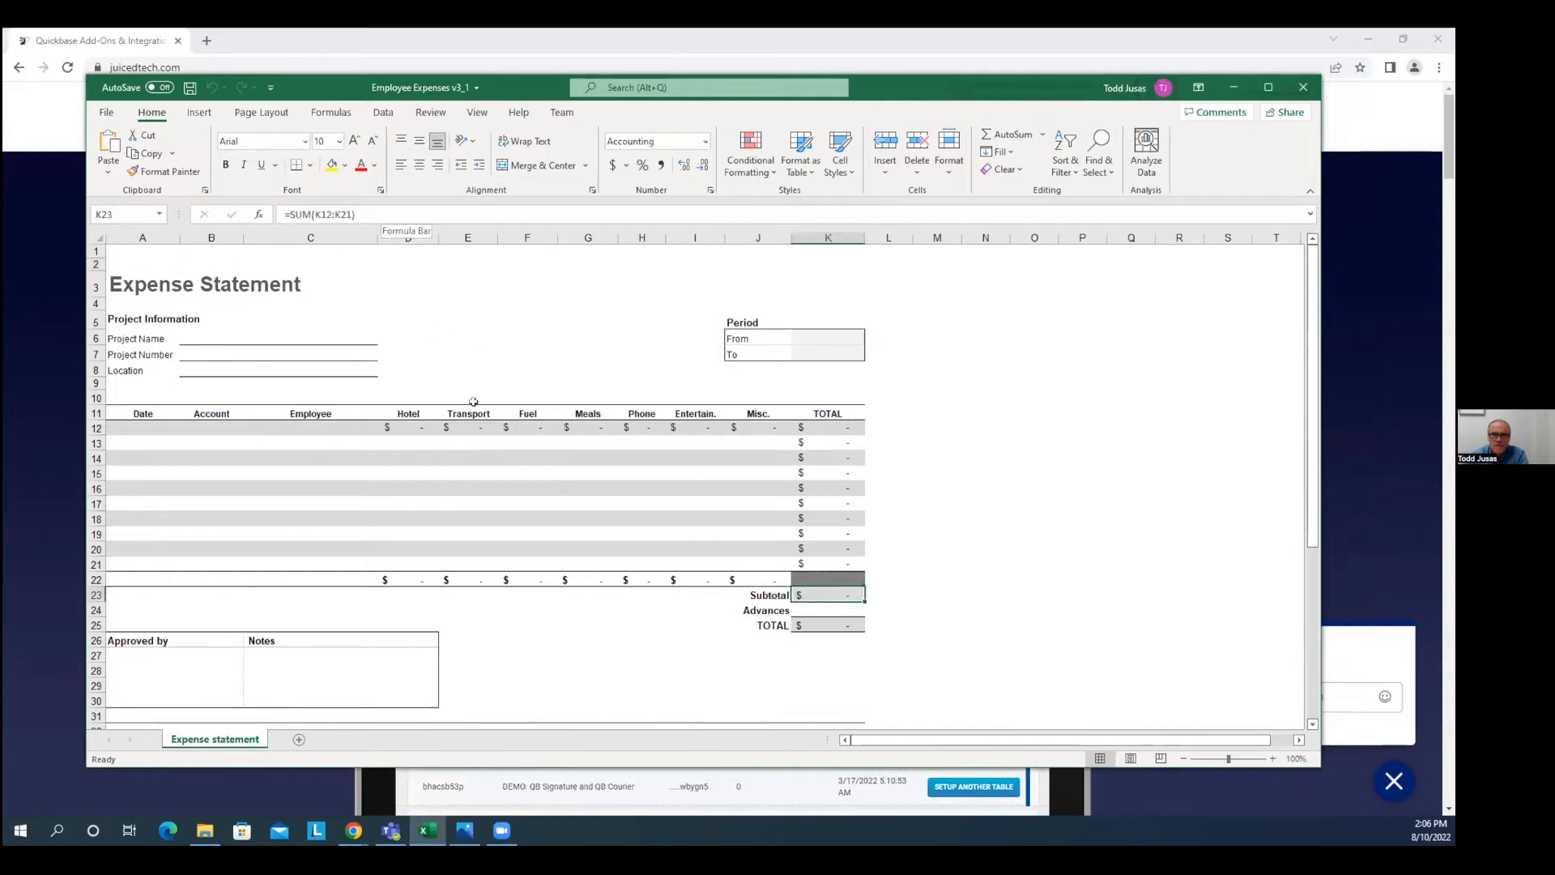
left_click(407, 428)
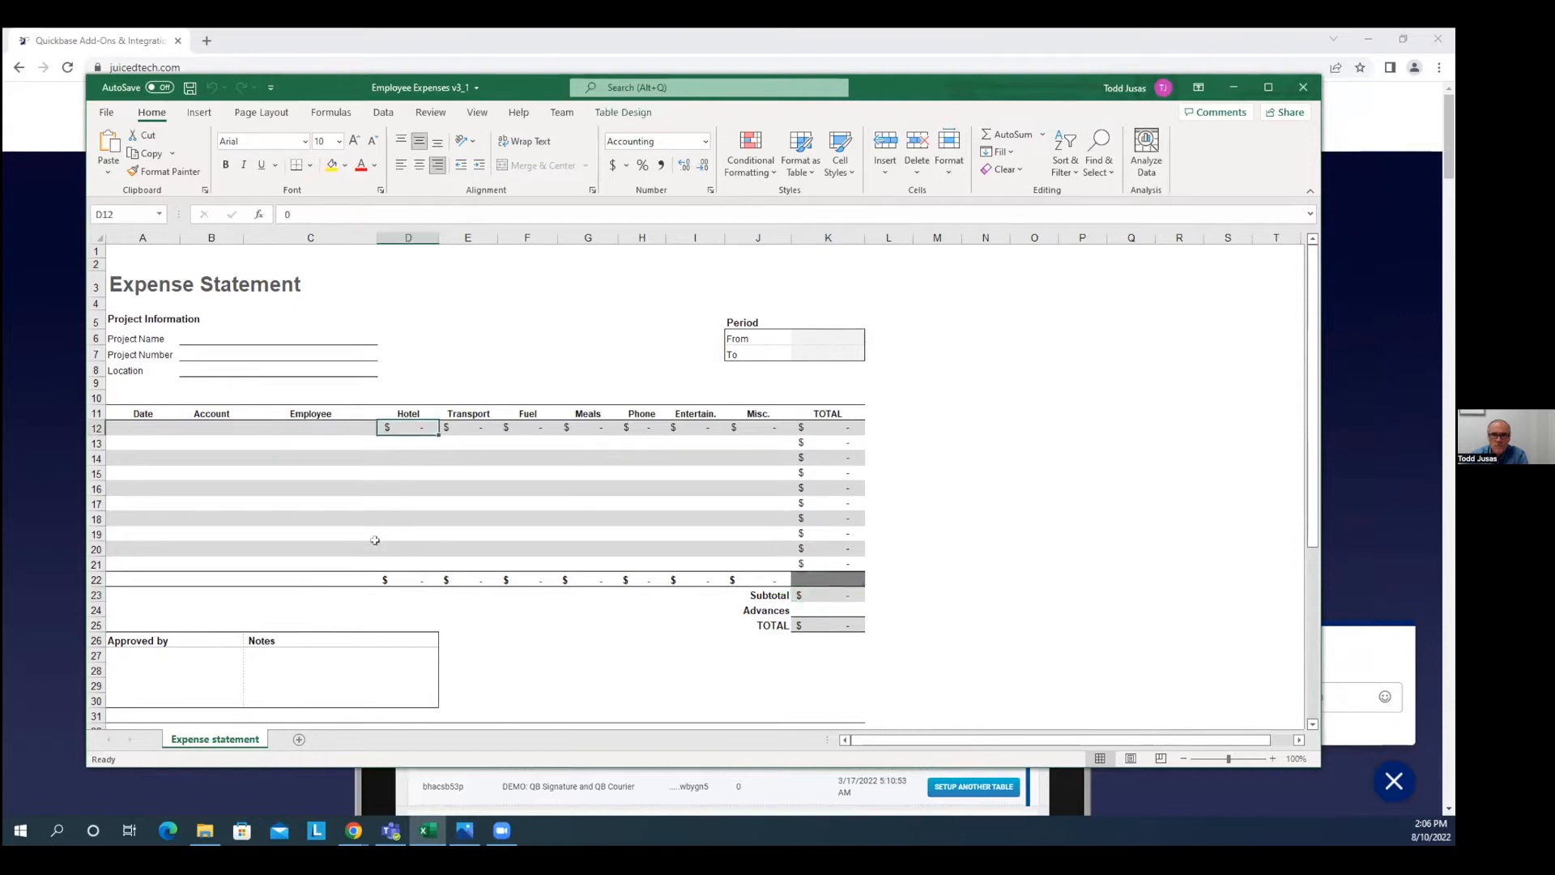
left_click(399, 579)
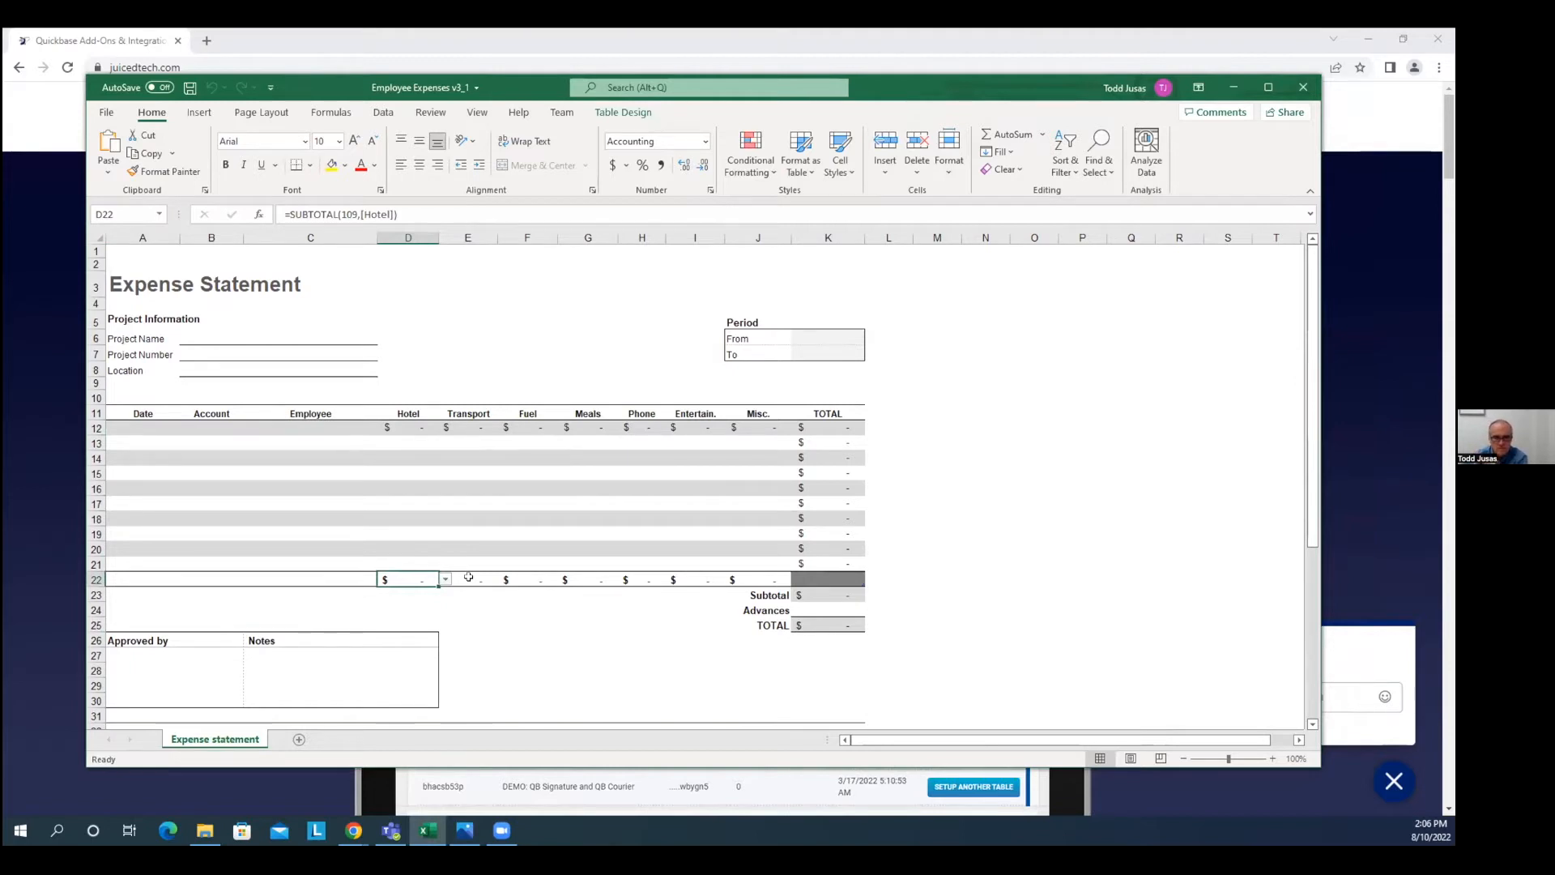
left_click(1233, 87)
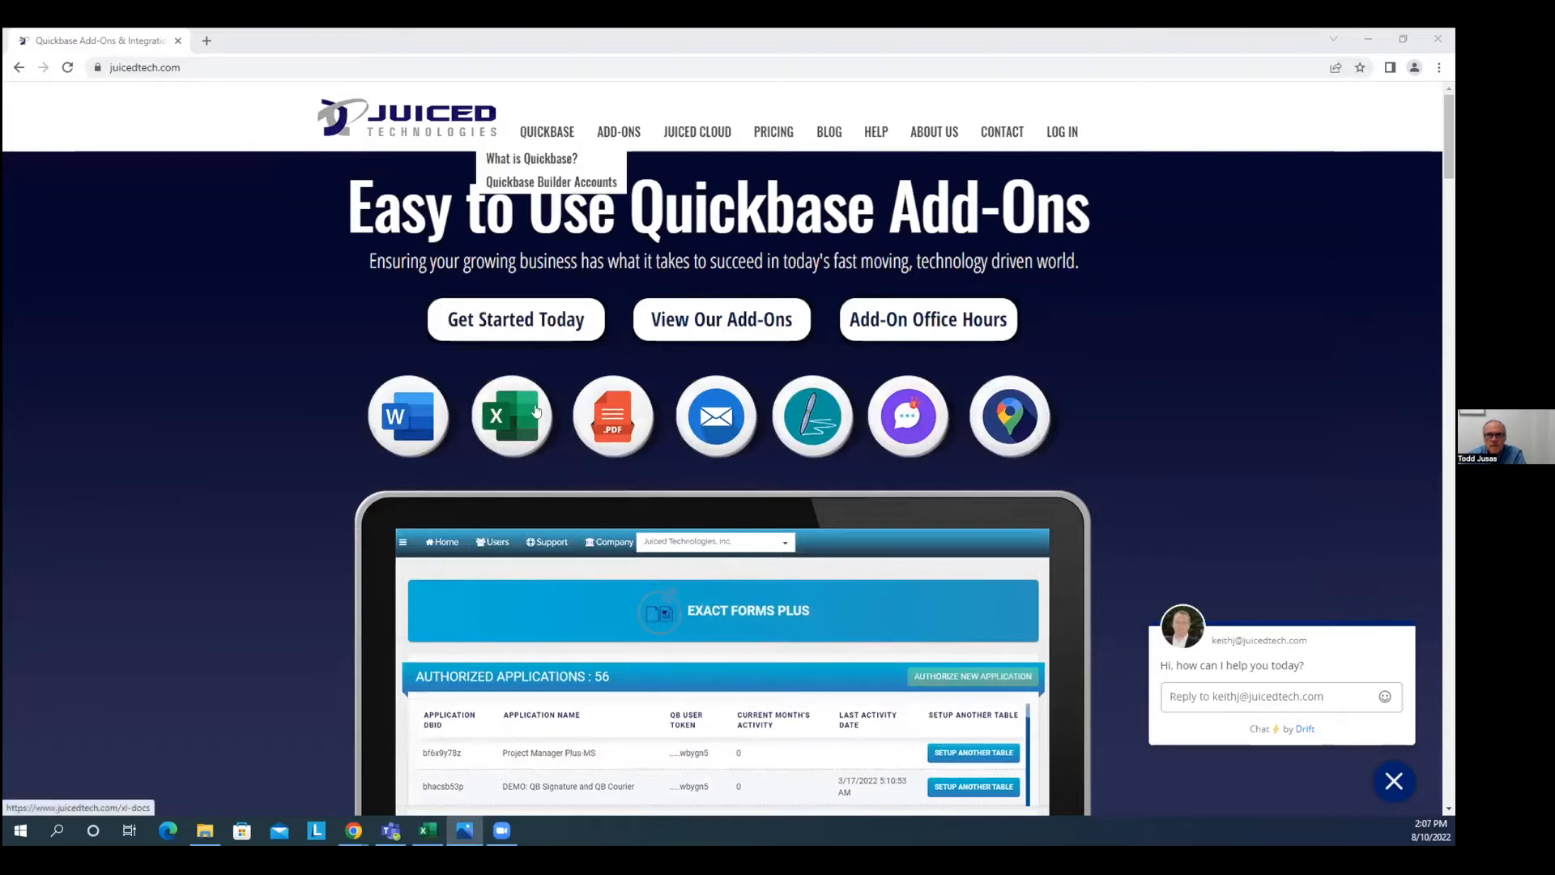
Step: Open the XL Docs product page on the Juiced Technologies site and review its feature overview
left_click(512, 417)
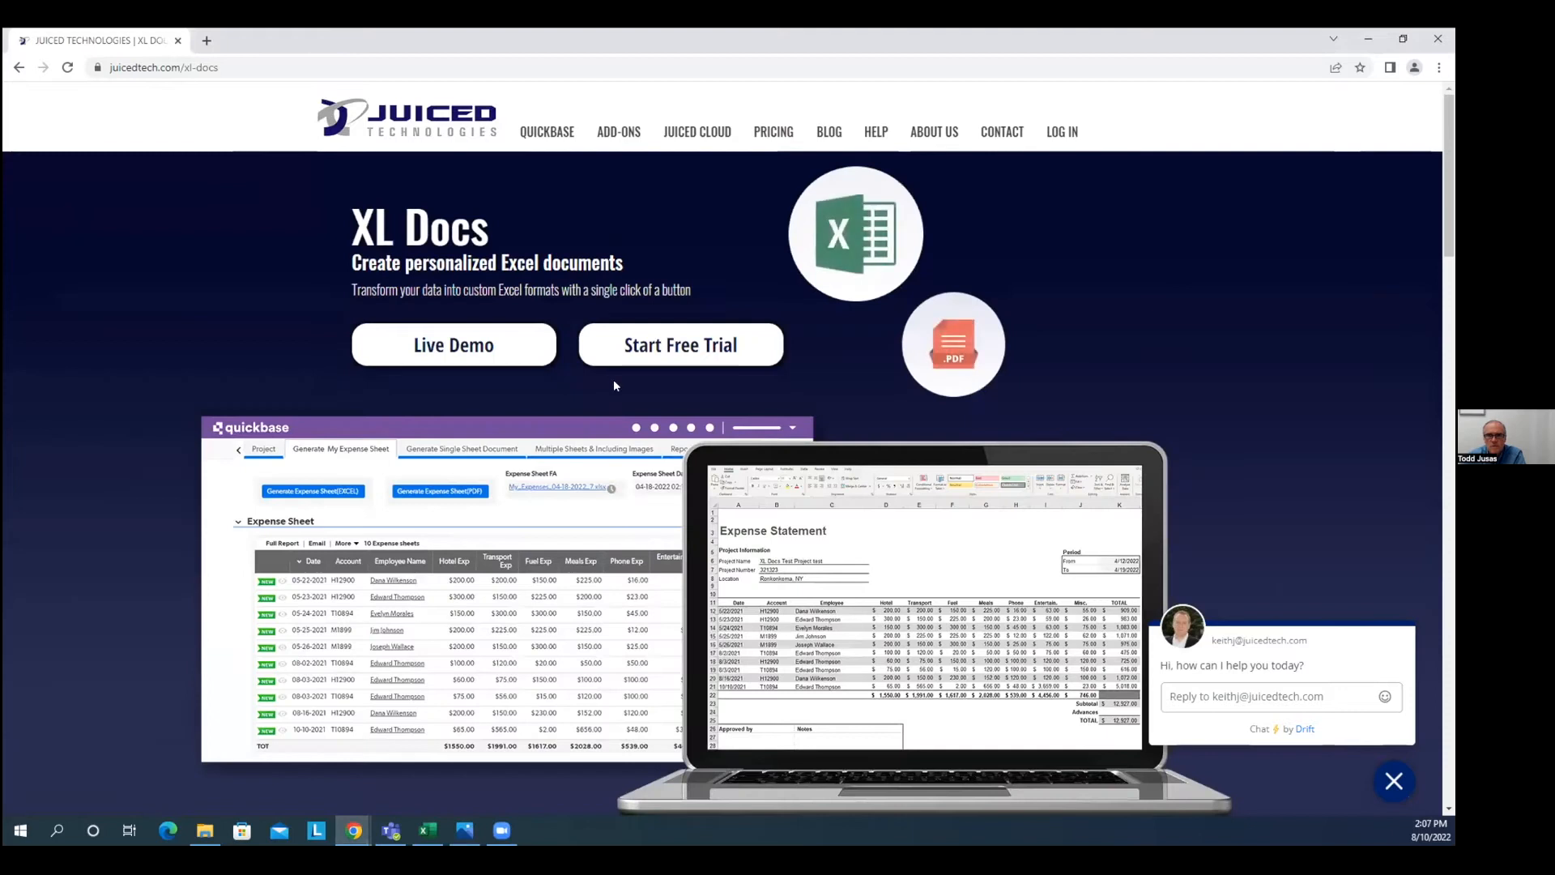
scroll(567, 377, "down", 3)
scroll(623, 394, "down", 8)
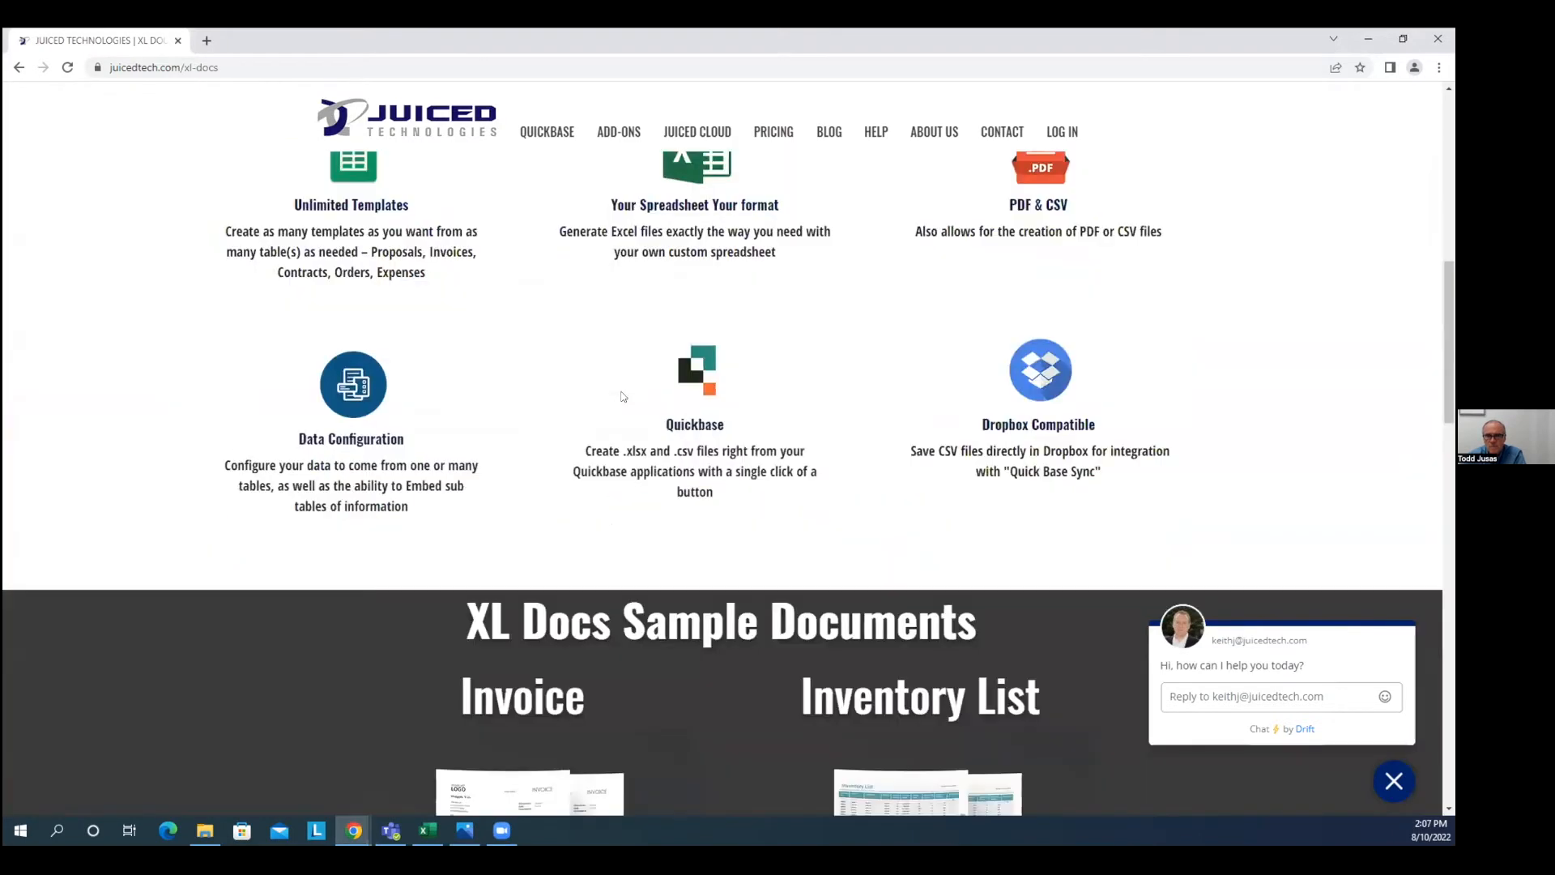
scroll(624, 391, "up", 10)
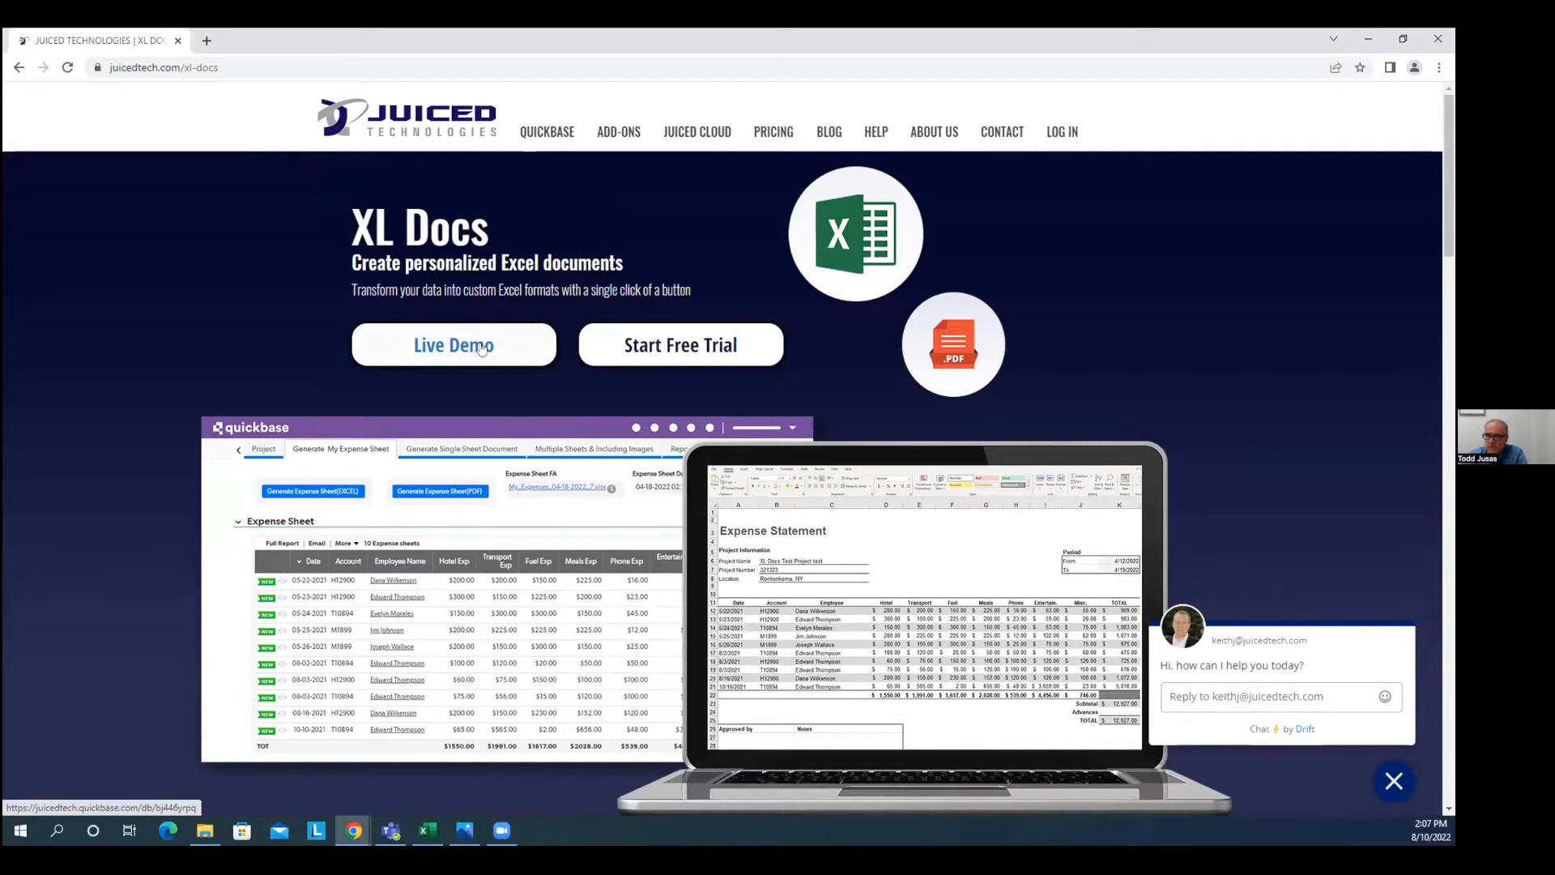
Step: Launch the XL Docs live demo application and open the demo project's Generate My Expense Sheet section
left_click(481, 346)
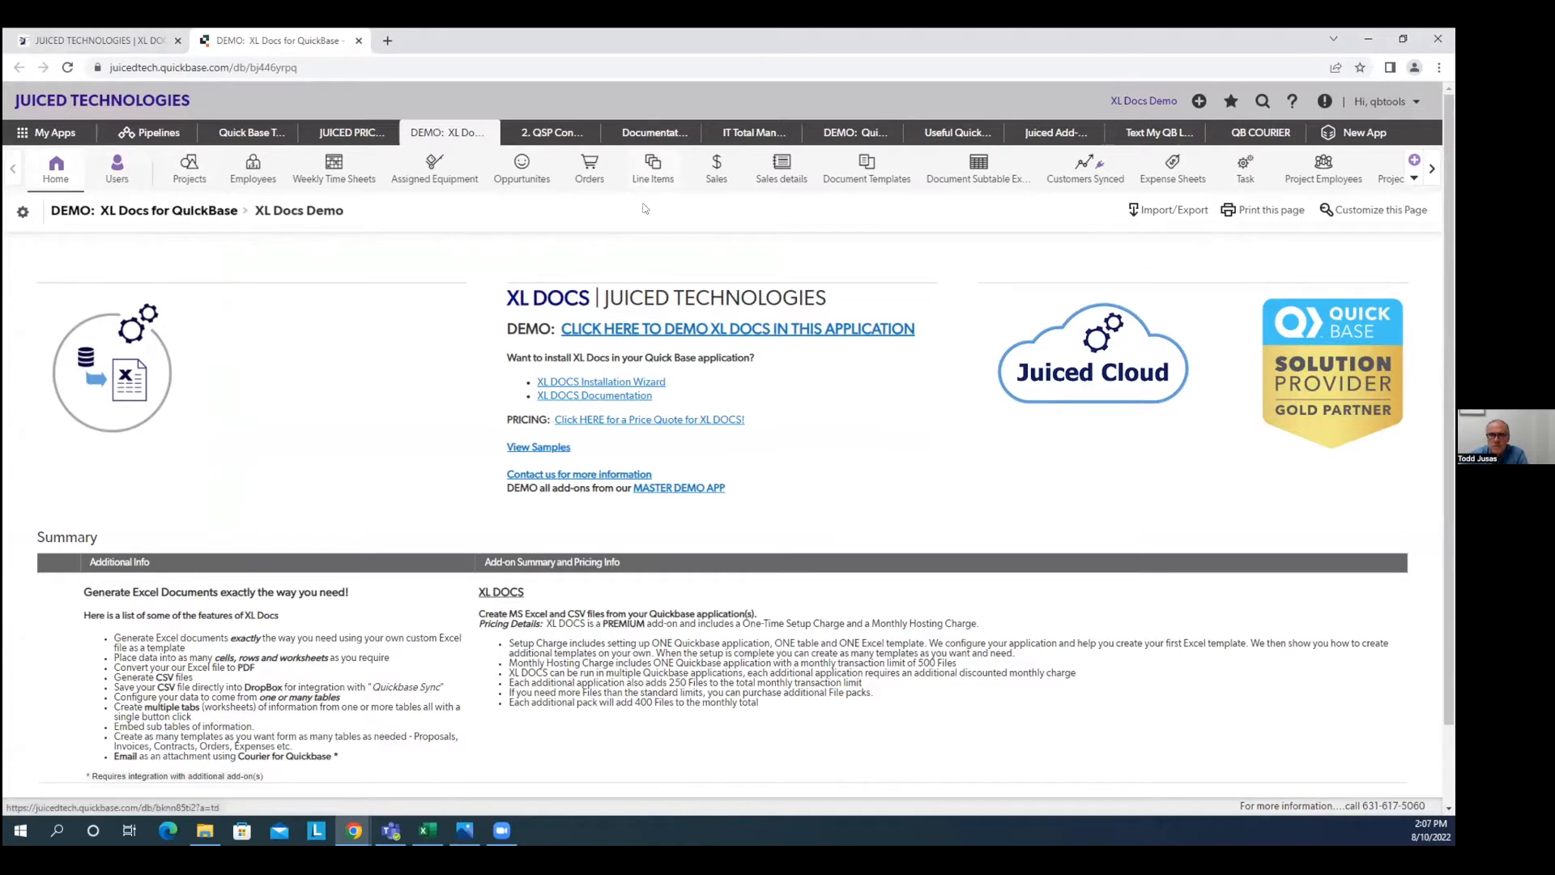
left_click(733, 329)
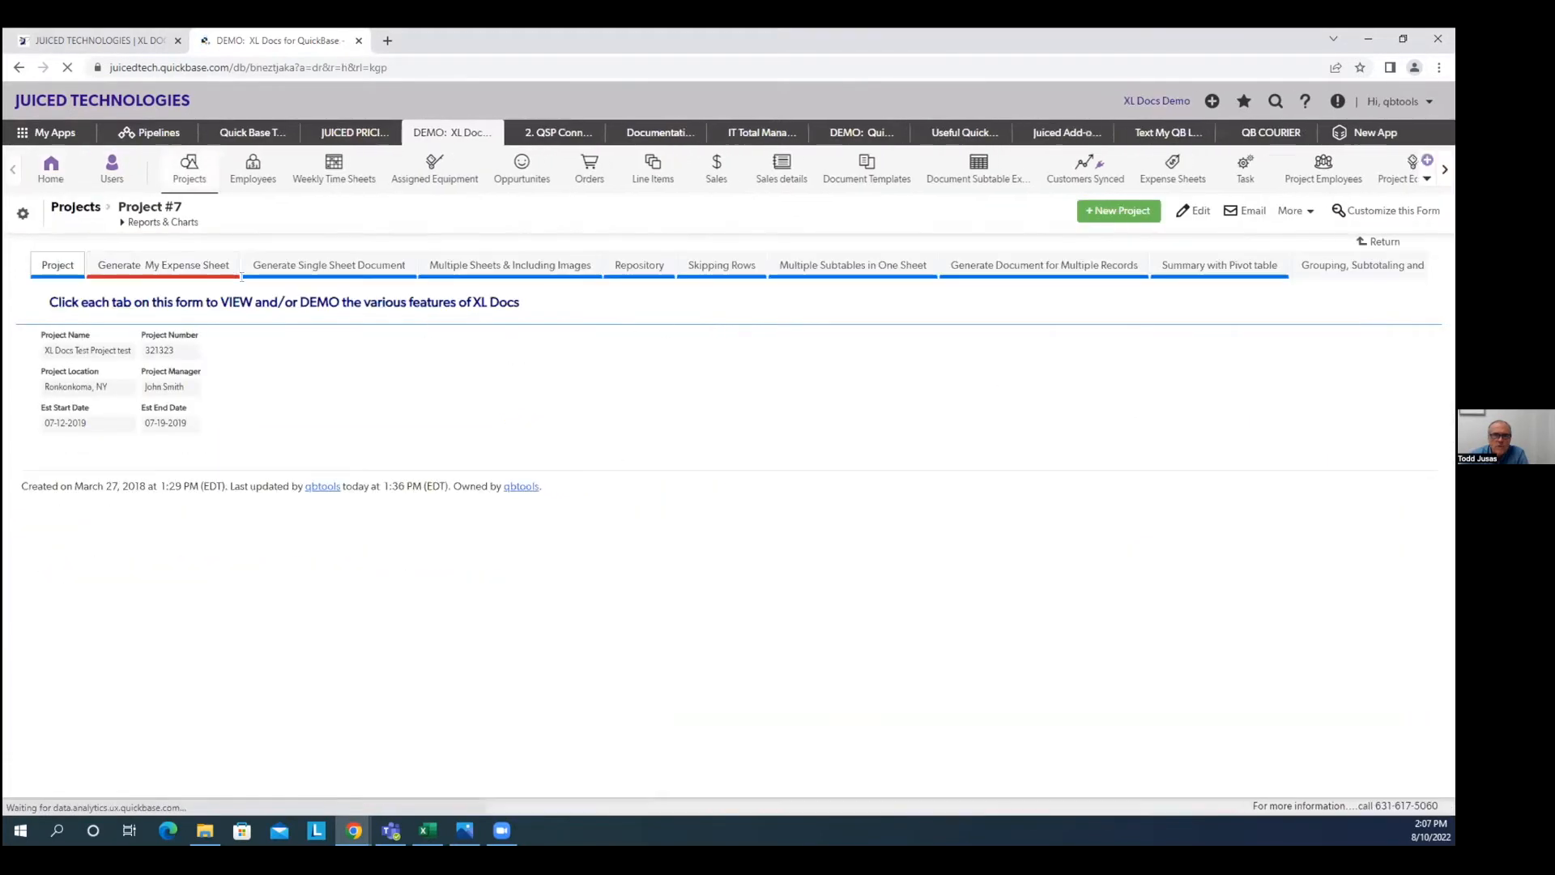
left_click(193, 272)
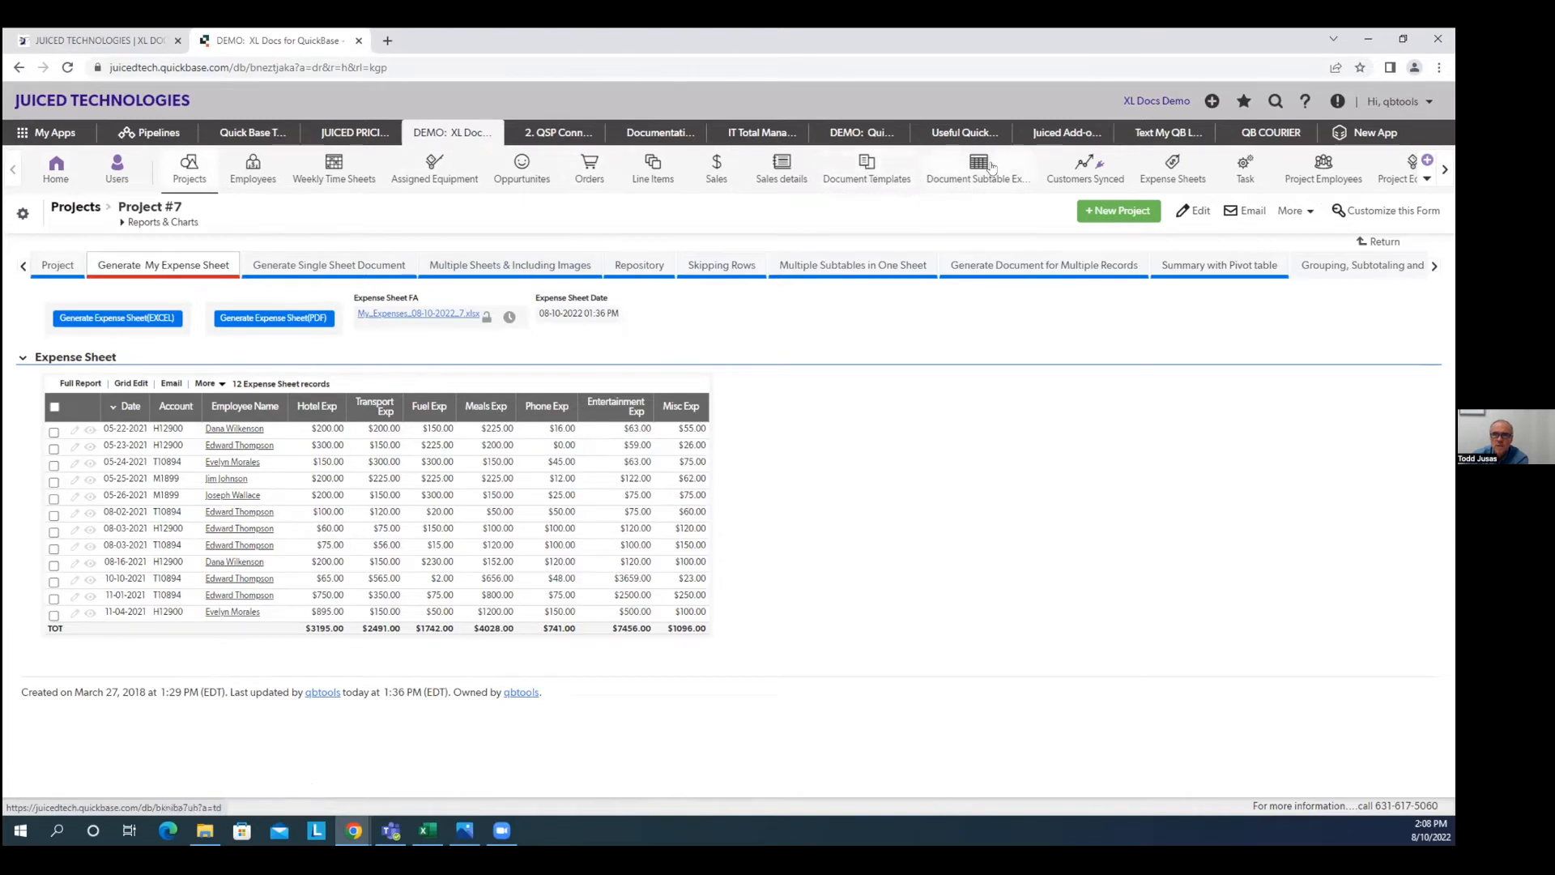
Step: Create a new document template record and name it Employee Expense Template
left_click(866, 169)
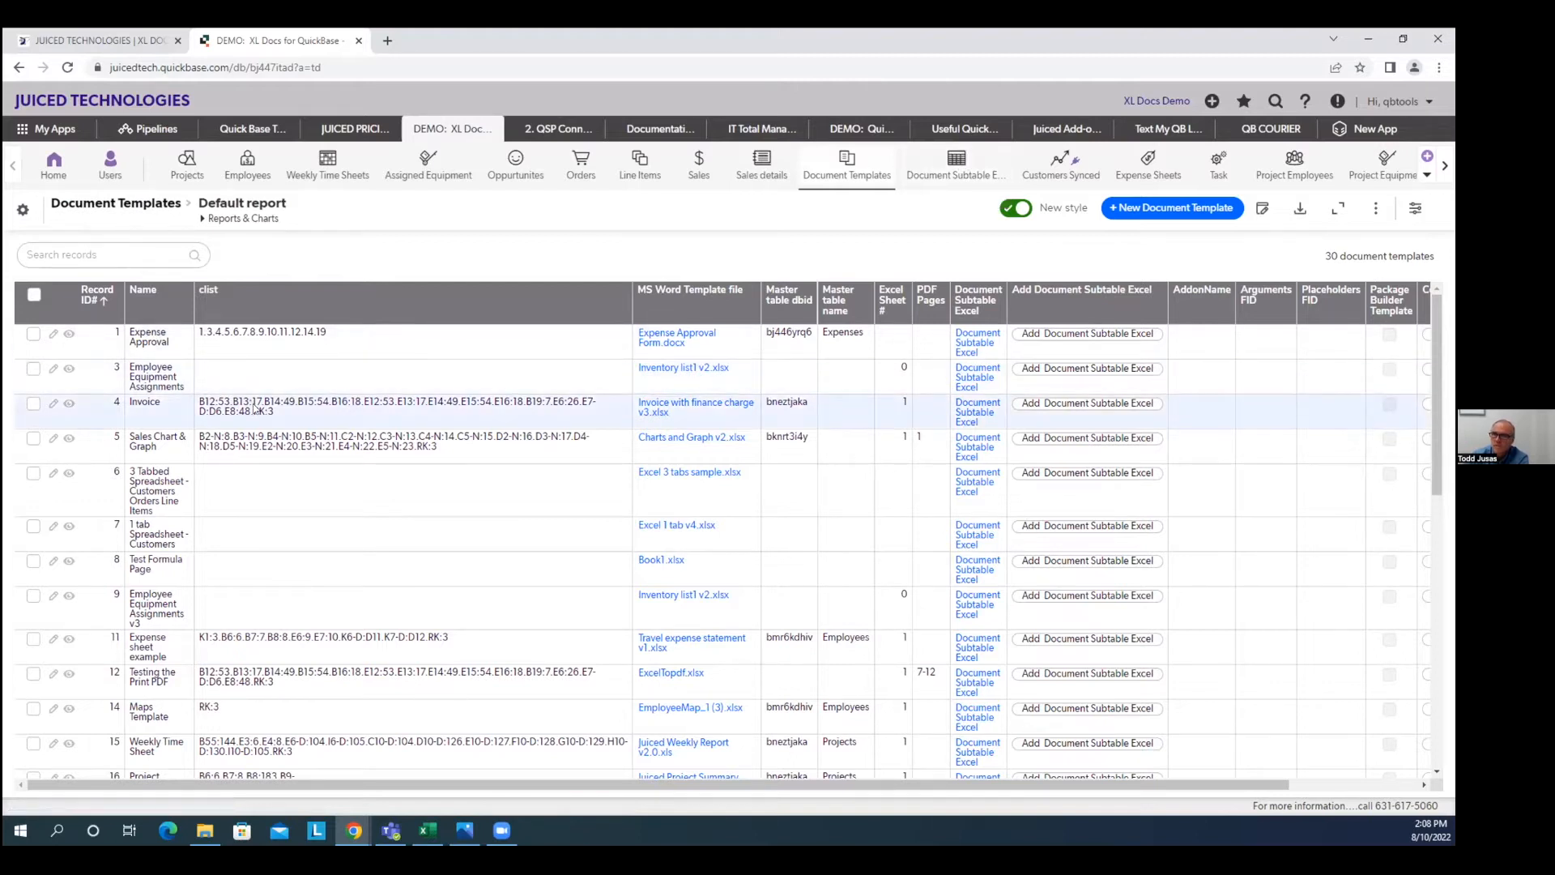
left_click(1159, 207)
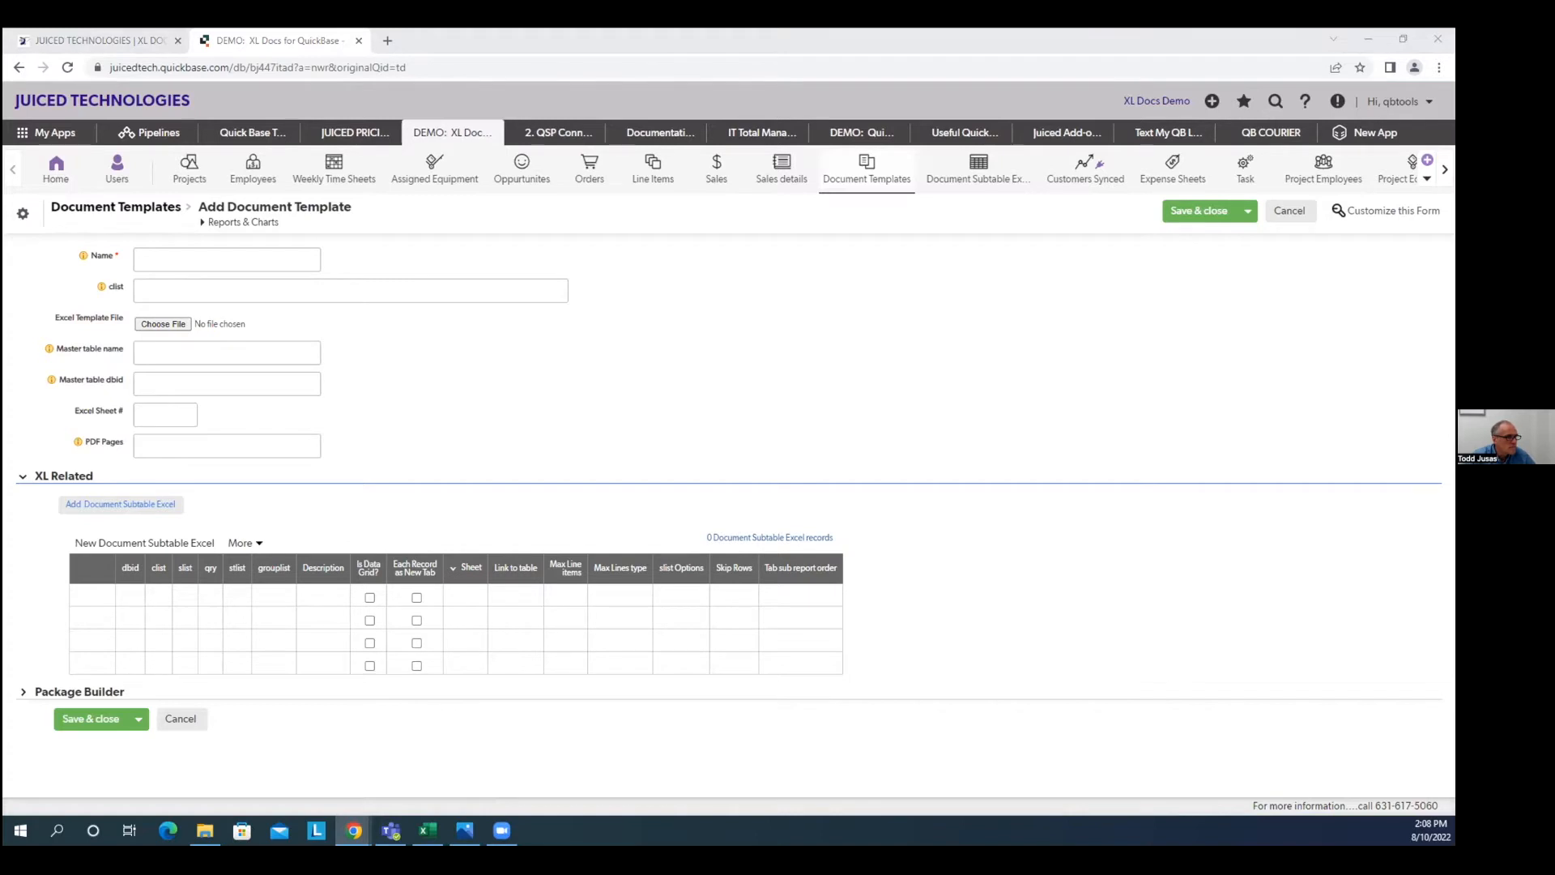
left_click(154, 267)
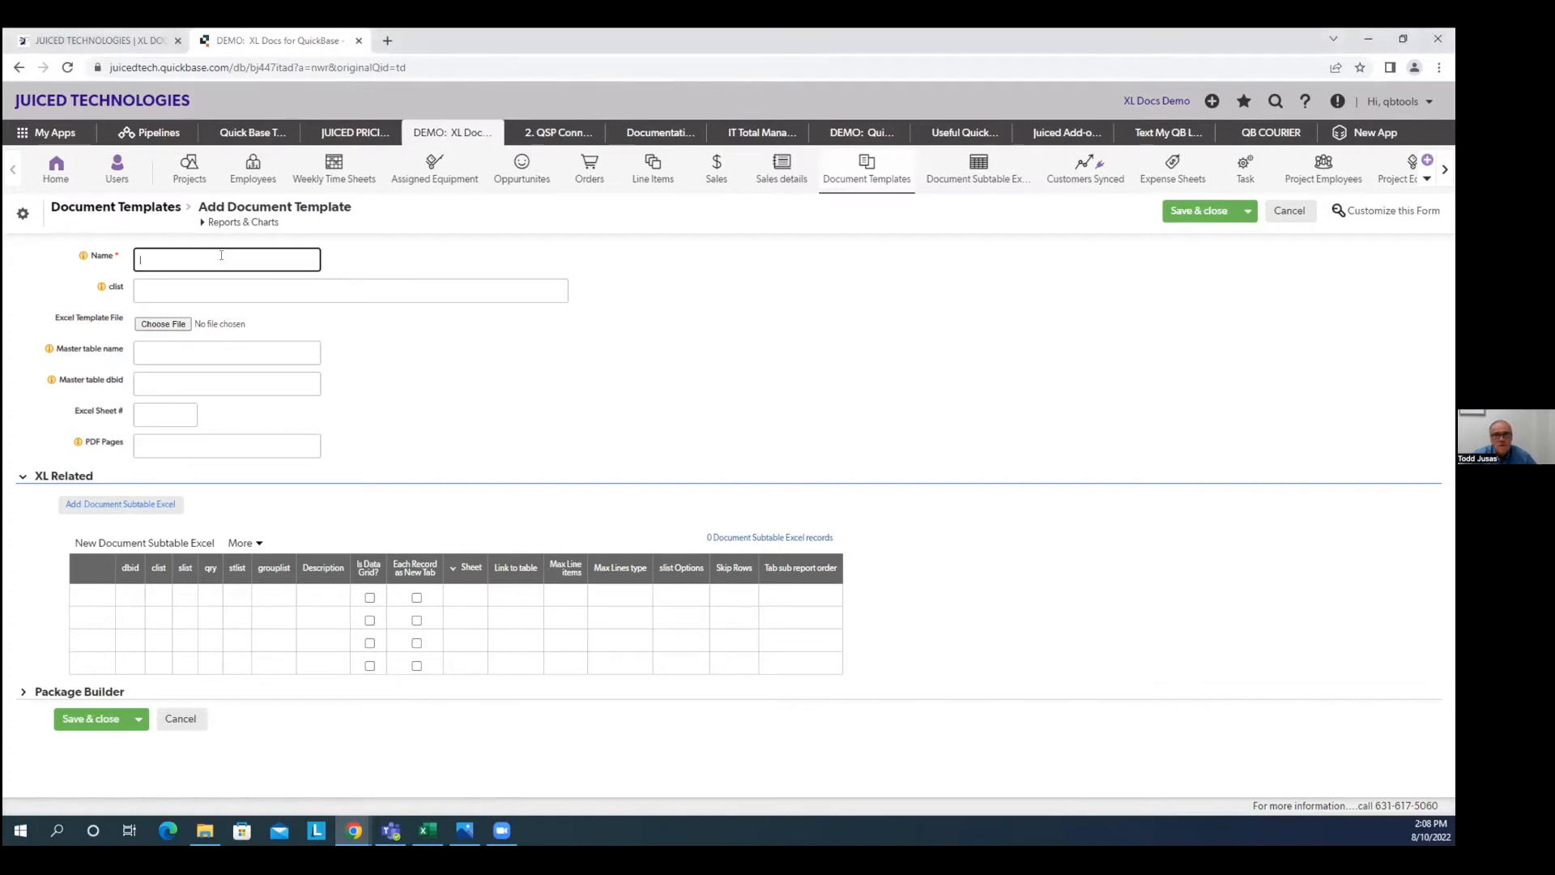
type("Employee Expense Template")
key("Tab")
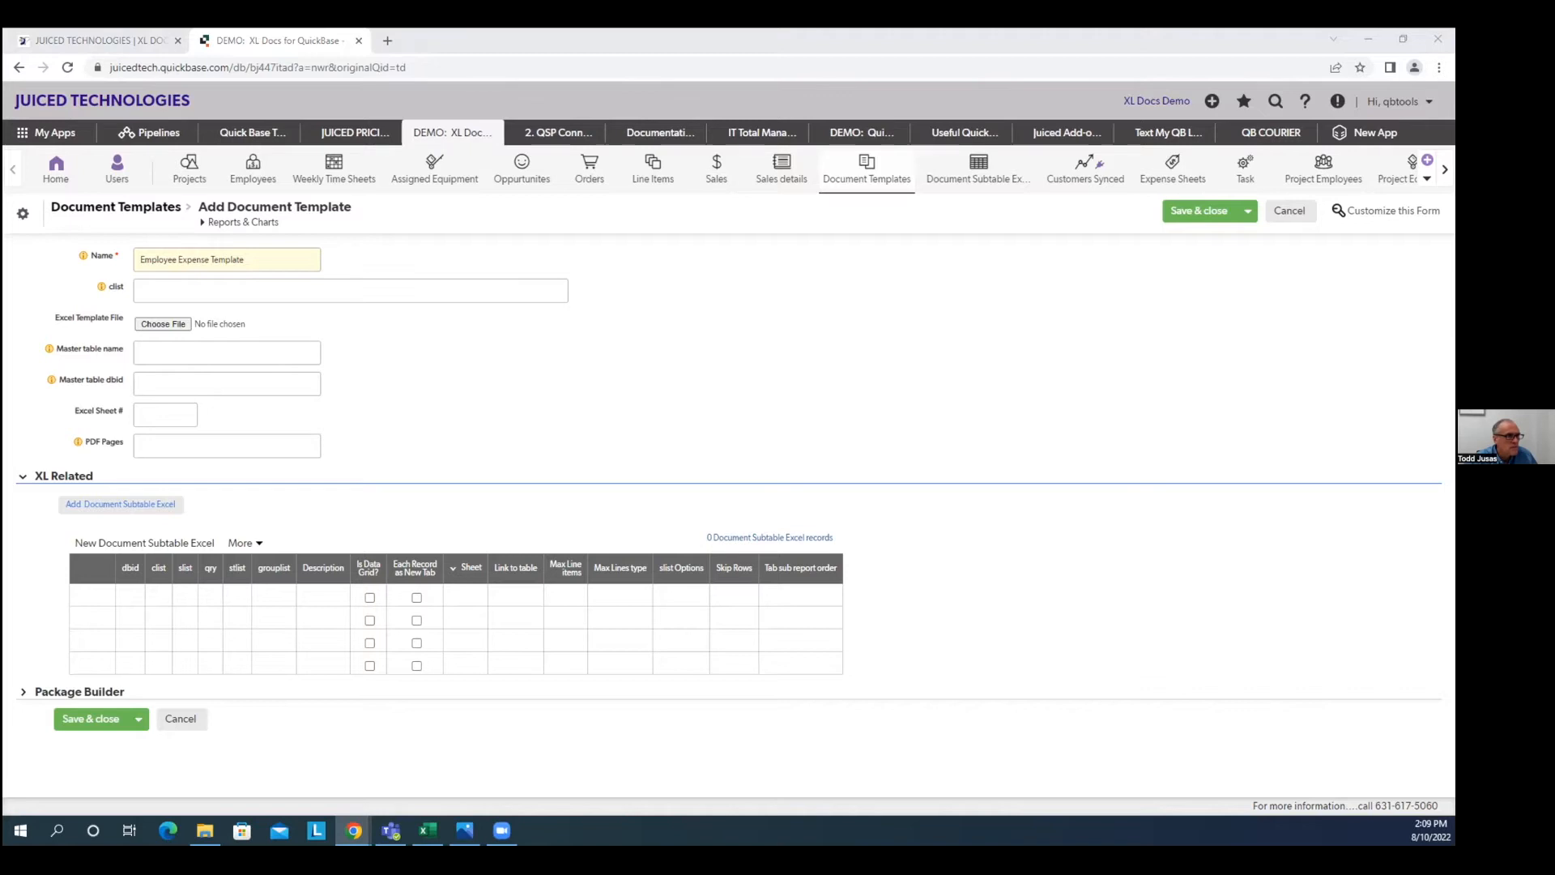
Step: Set the template's clist to B6:6.B7:7.B8:8.K6:D104.K7:D105.RK:3.AA:7.BB:10
left_click(162, 290)
type("B6:6.B7:7.B8:8.K6:D104.K7:D105.RK:3.AA:7.BB:10")
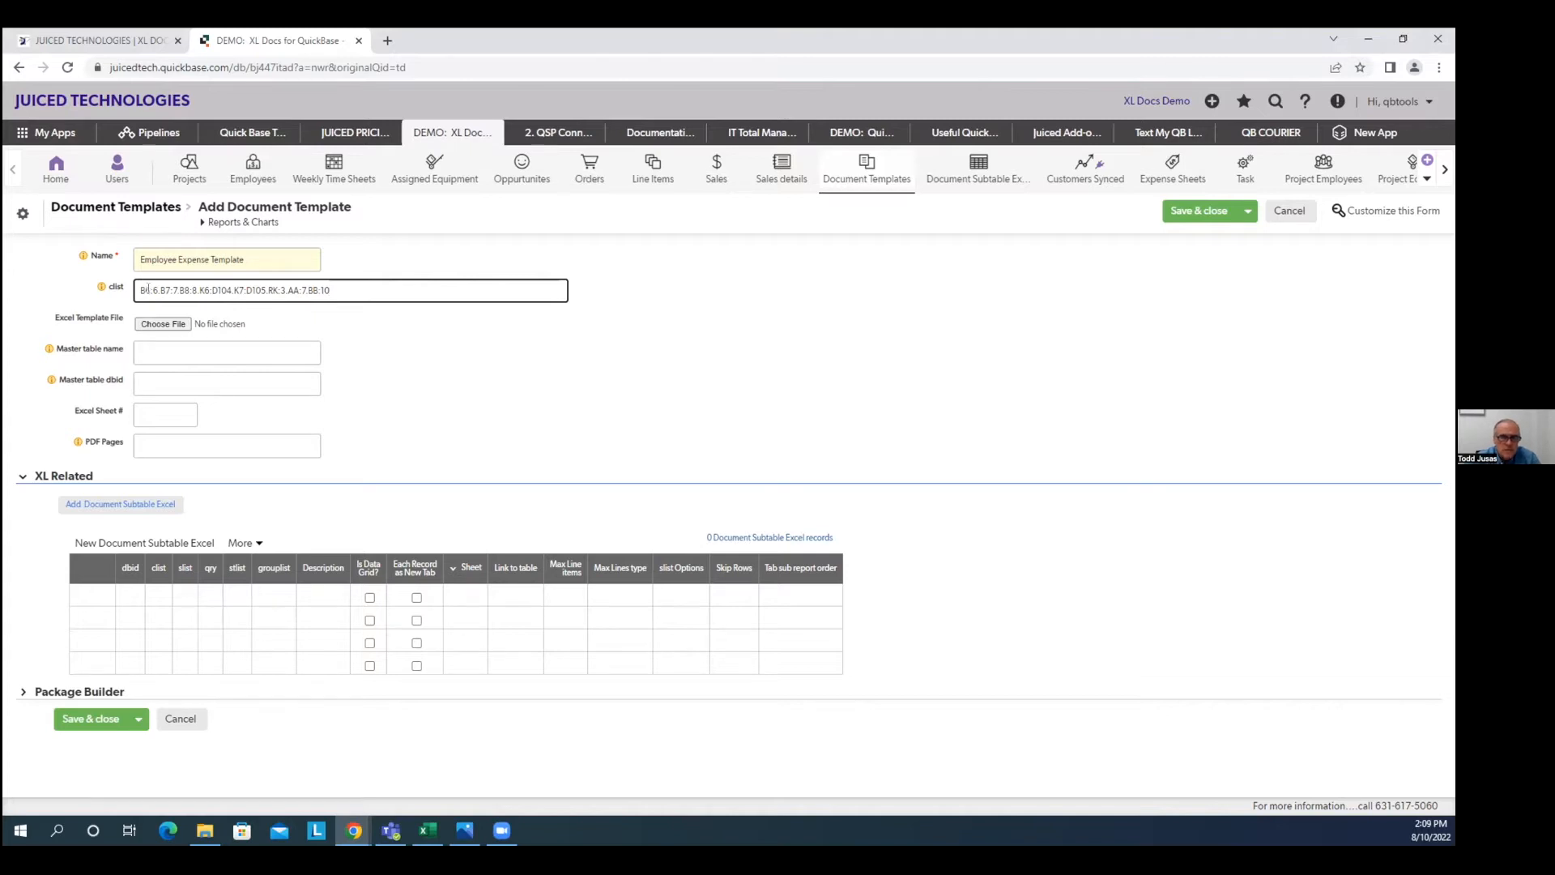
double_click(147, 290)
left_click(141, 290)
Step: Switch to the Excel workbook and check the Project Name, Project Number and Location cell references against the clist
left_click(428, 830)
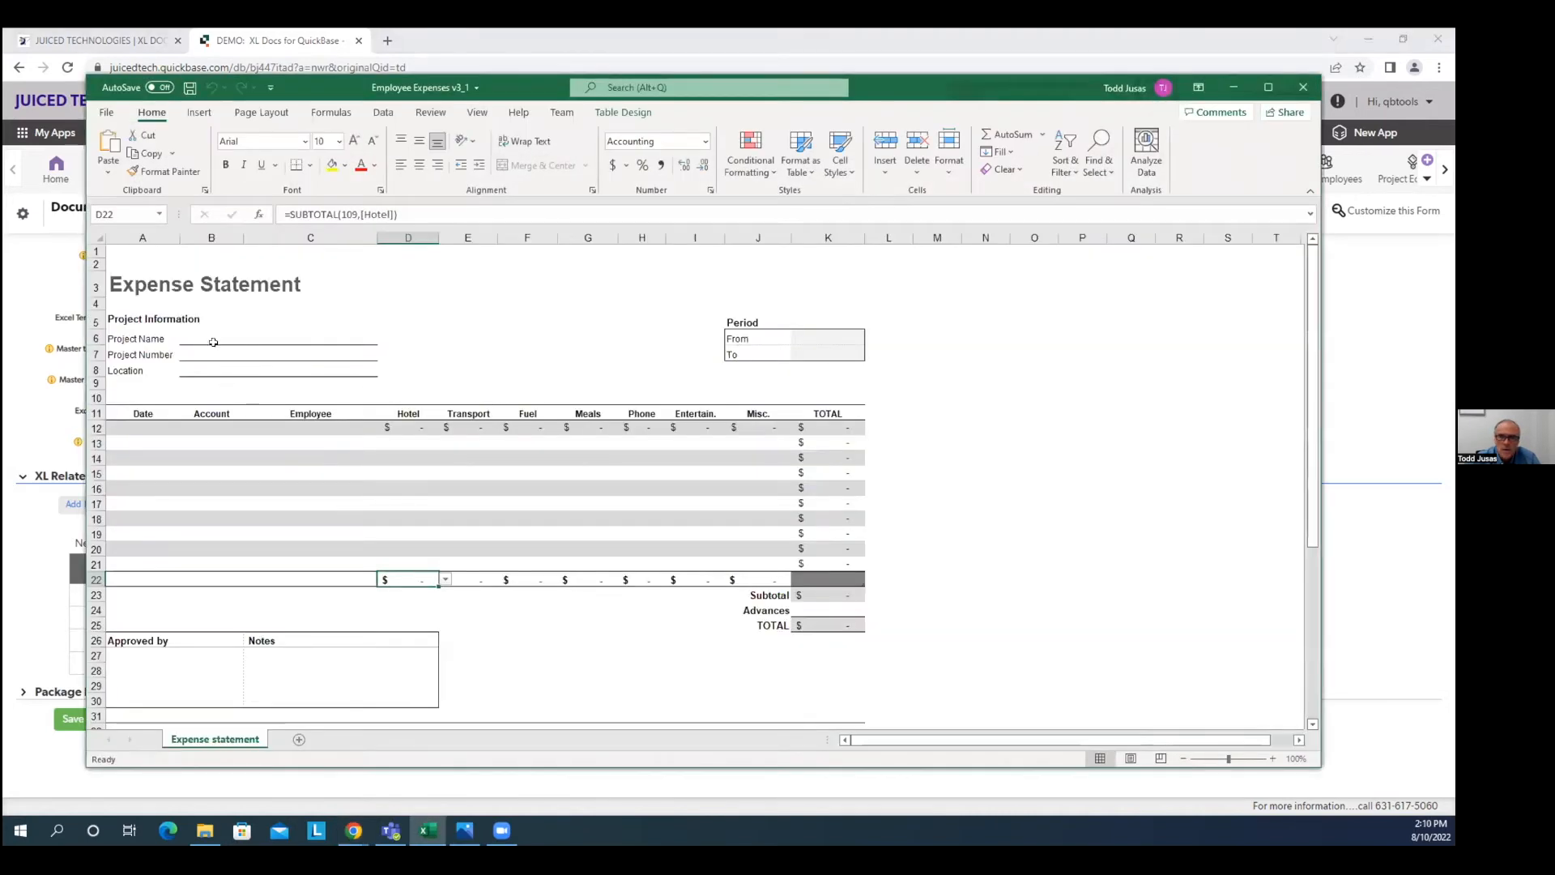
left_click(215, 337)
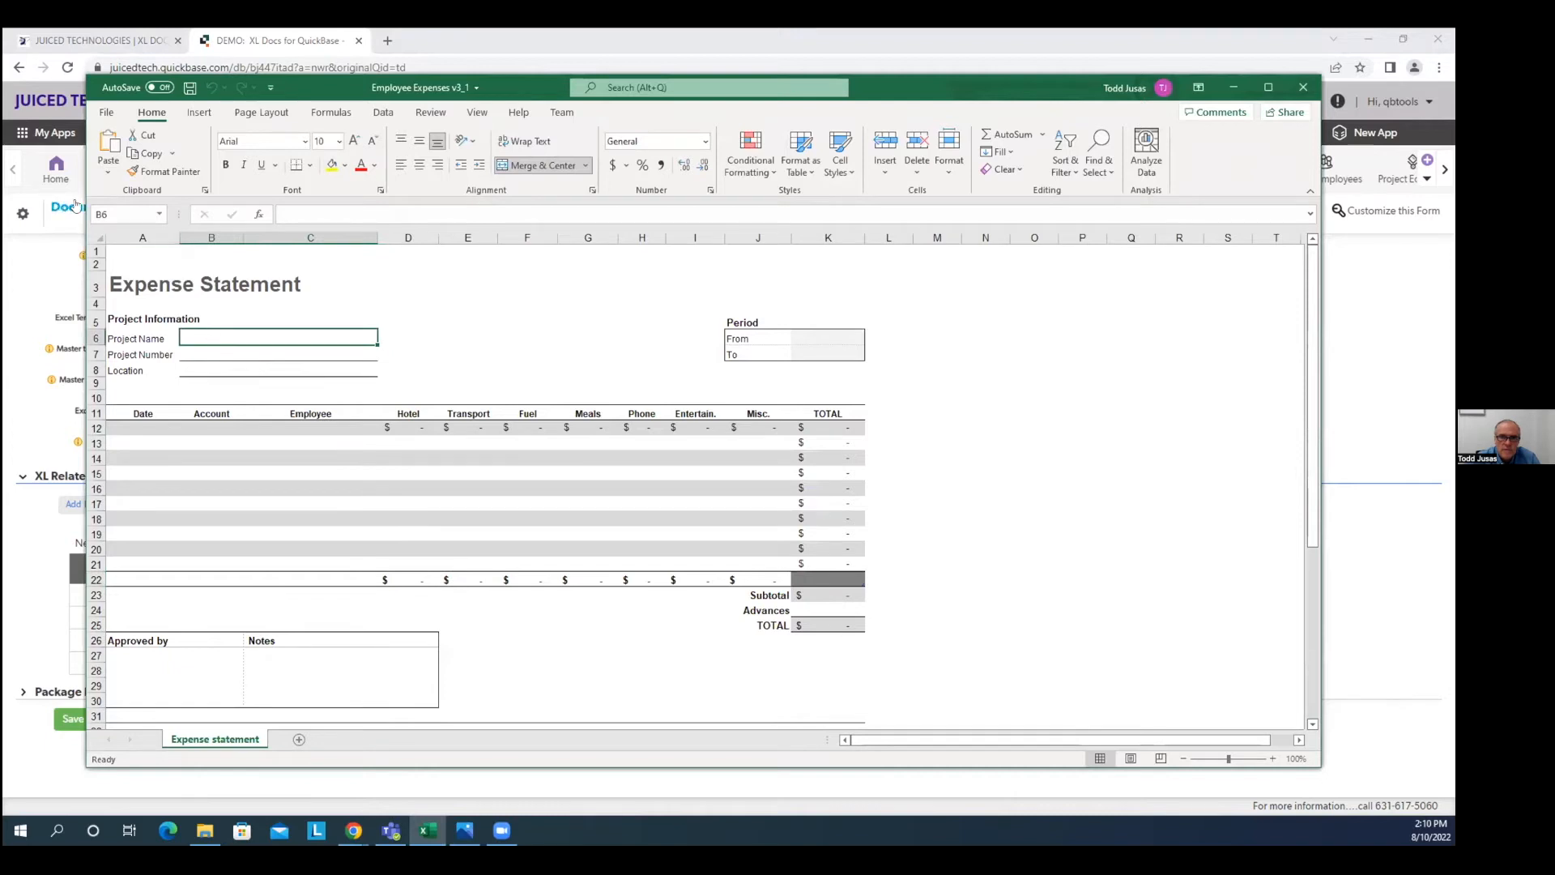
left_click(105, 213)
left_click_drag(334, 86, 459, 90)
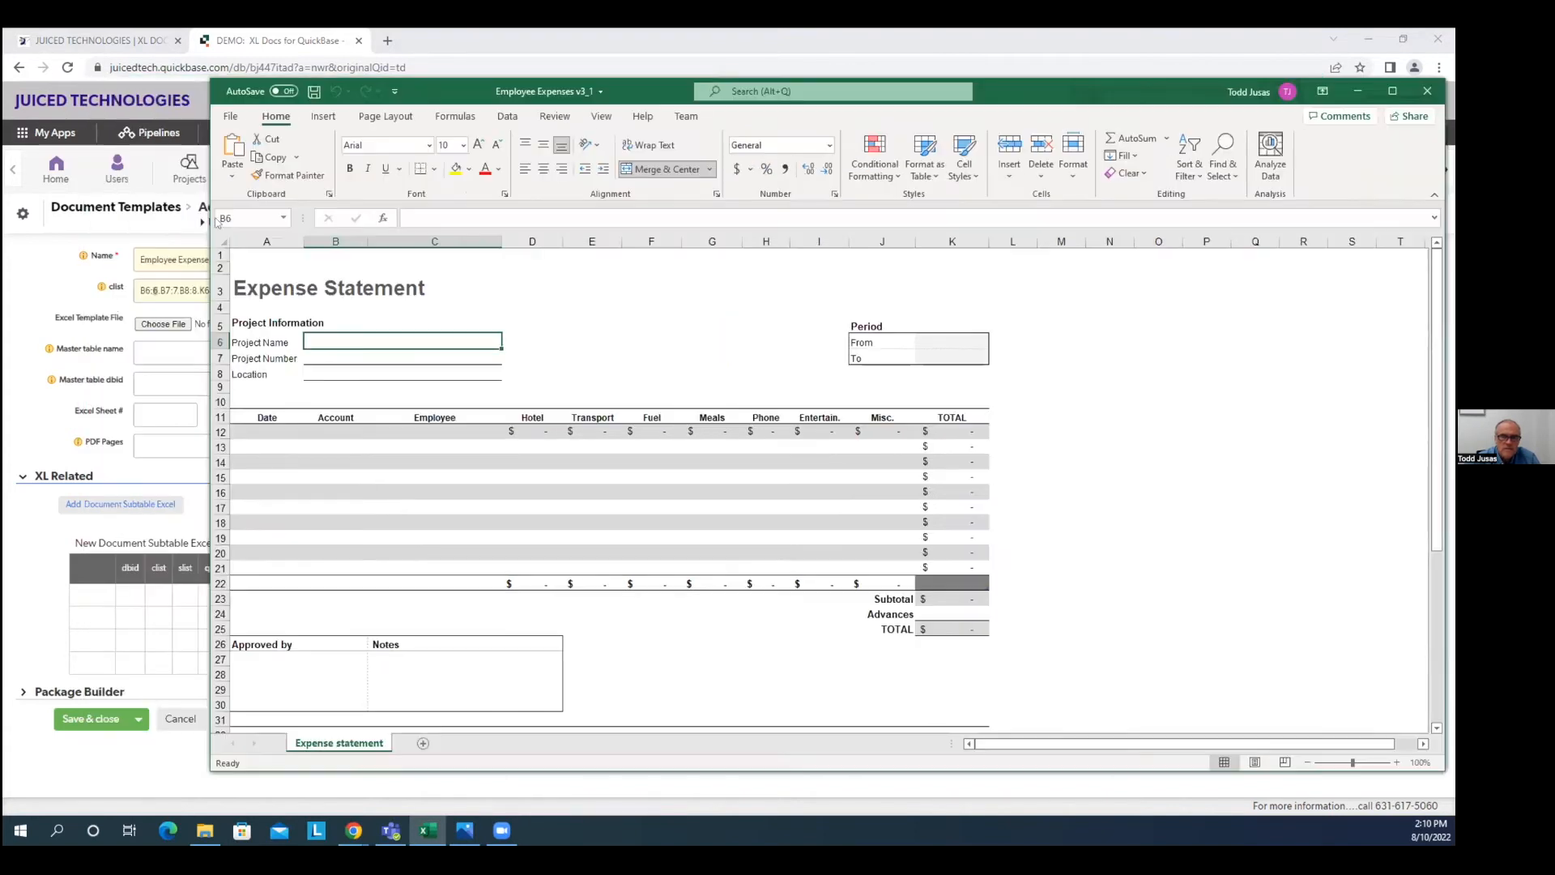
left_click(317, 353)
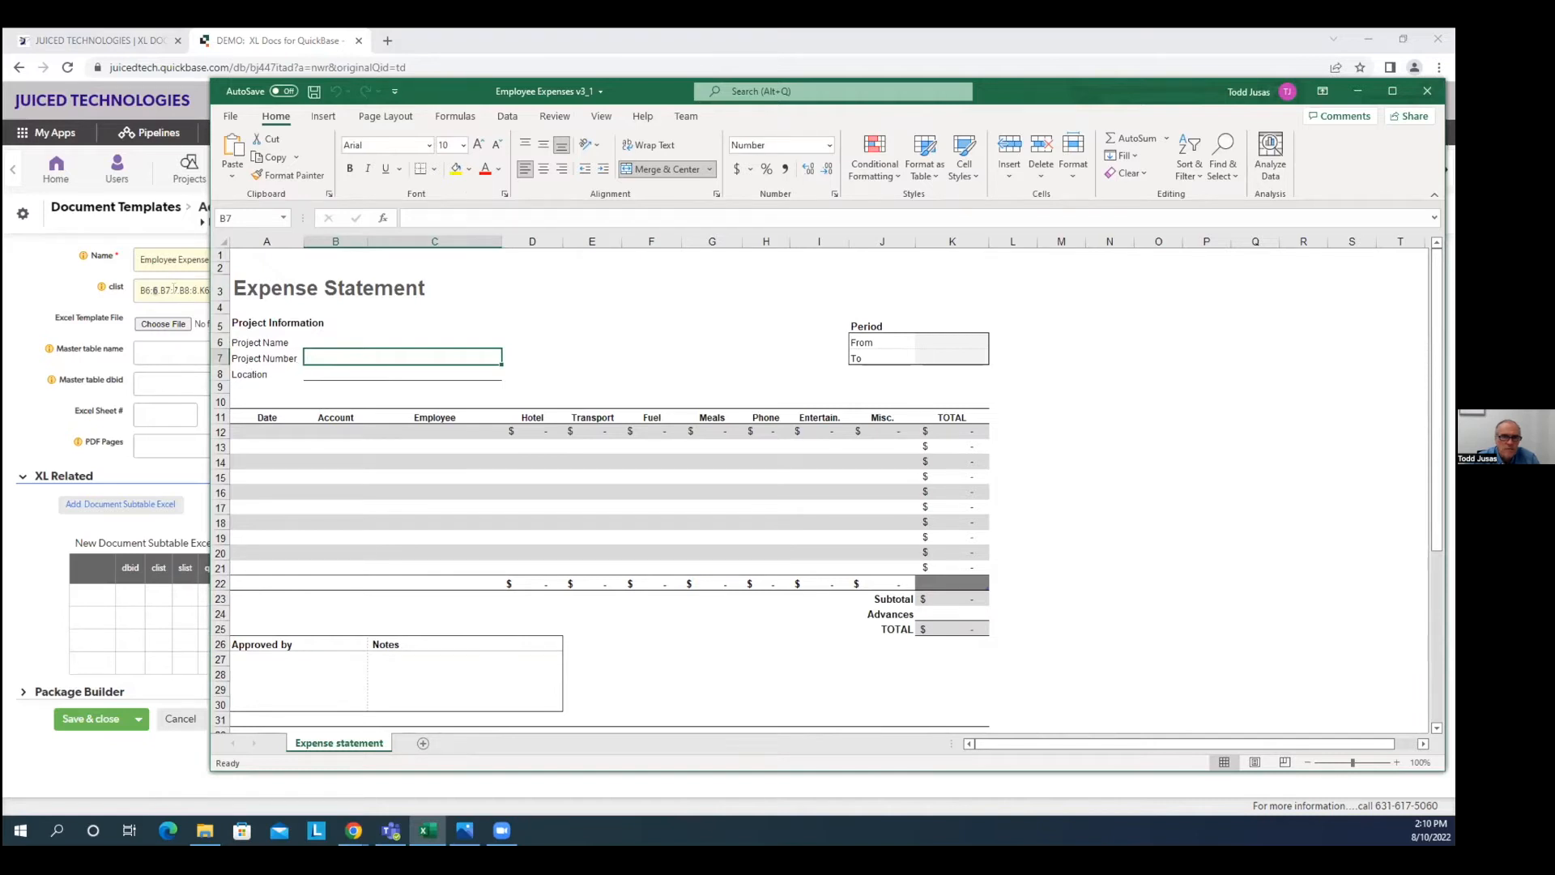
left_click(361, 372)
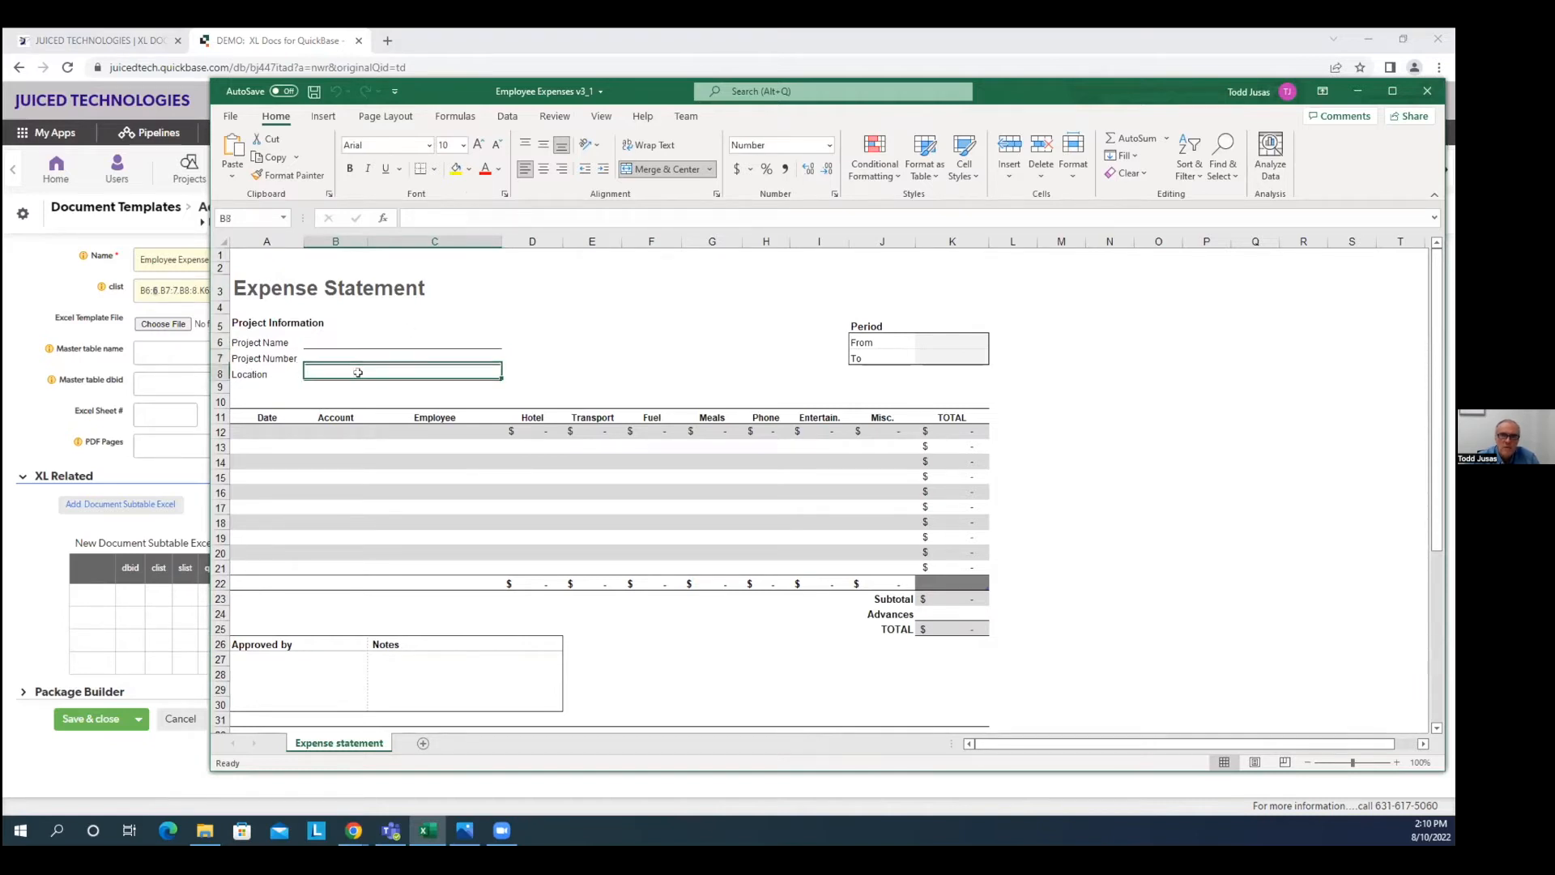
left_click(1358, 91)
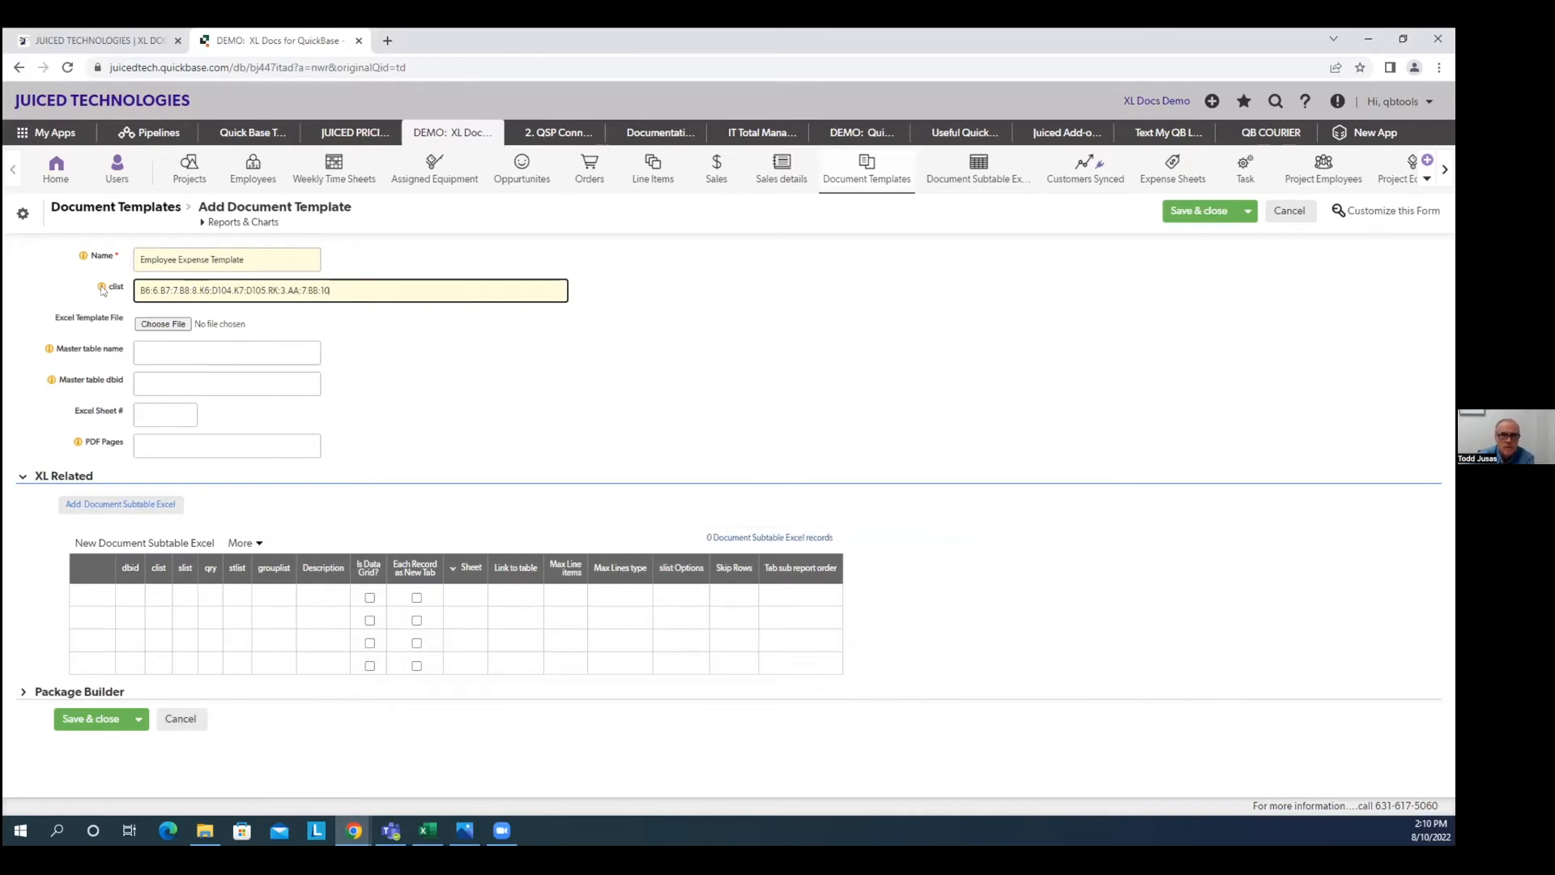
Step: Attach Employee Expenses v3_1 from the Downloads folder as the Excel template file
mouse_move(102, 288)
left_click(164, 324)
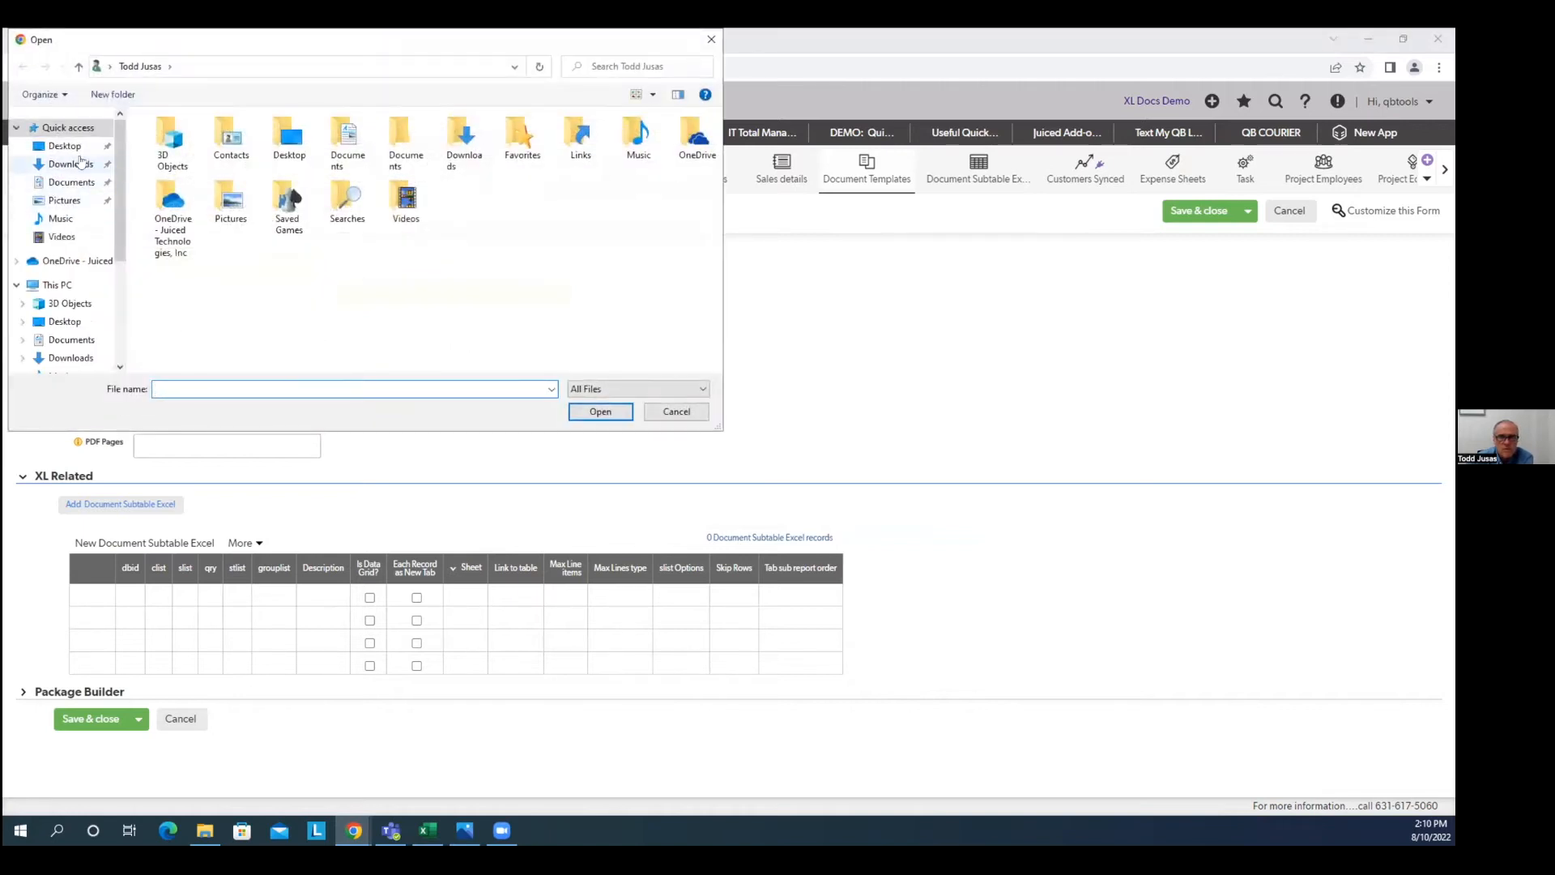
left_click(70, 164)
left_click(215, 177)
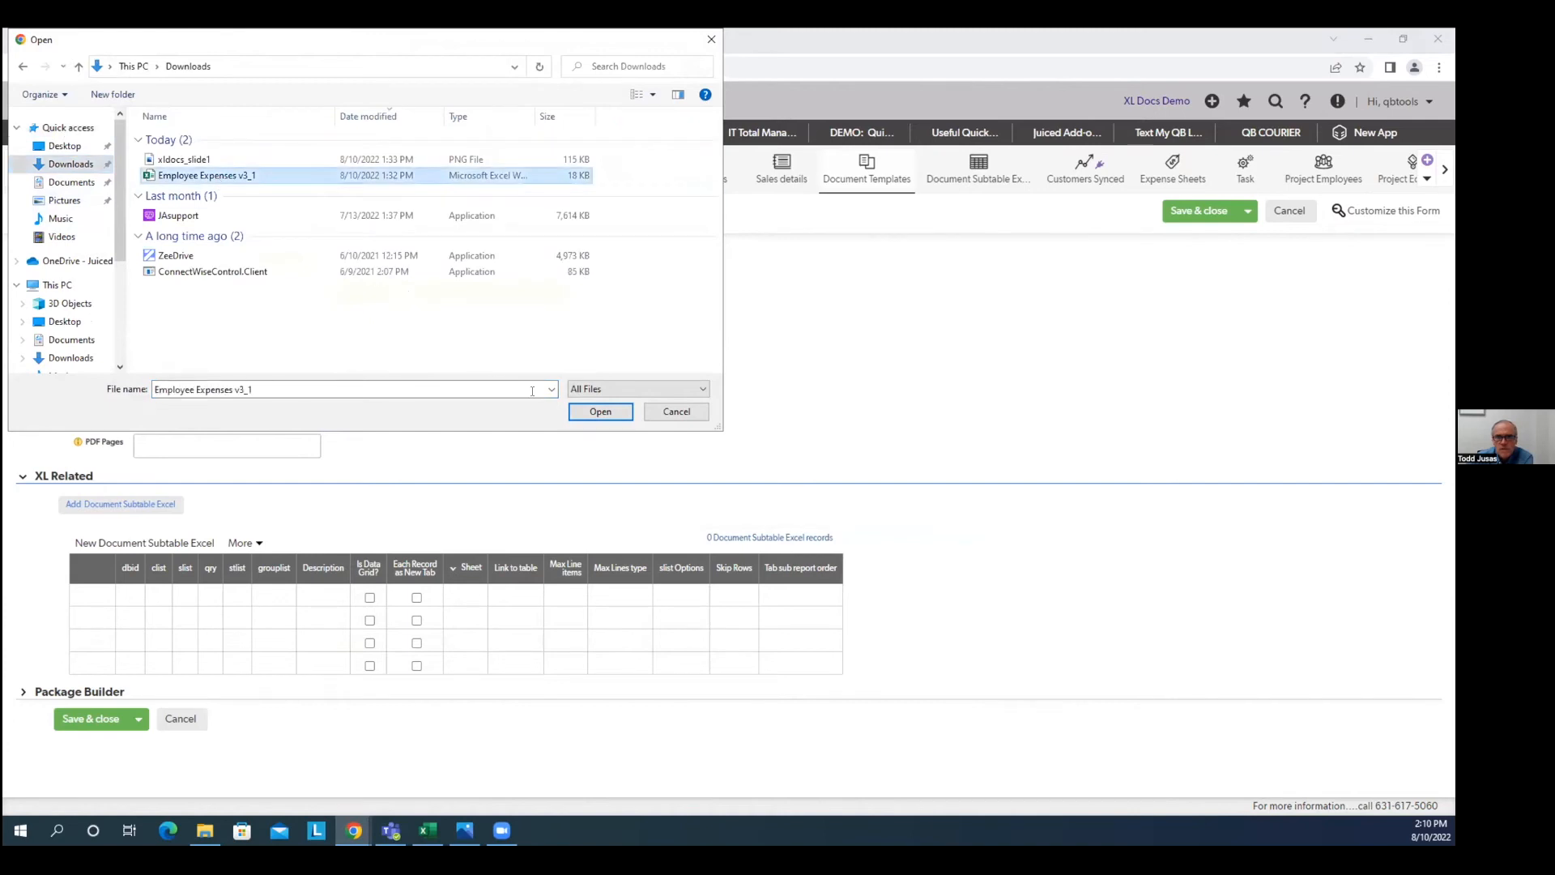
left_click(589, 414)
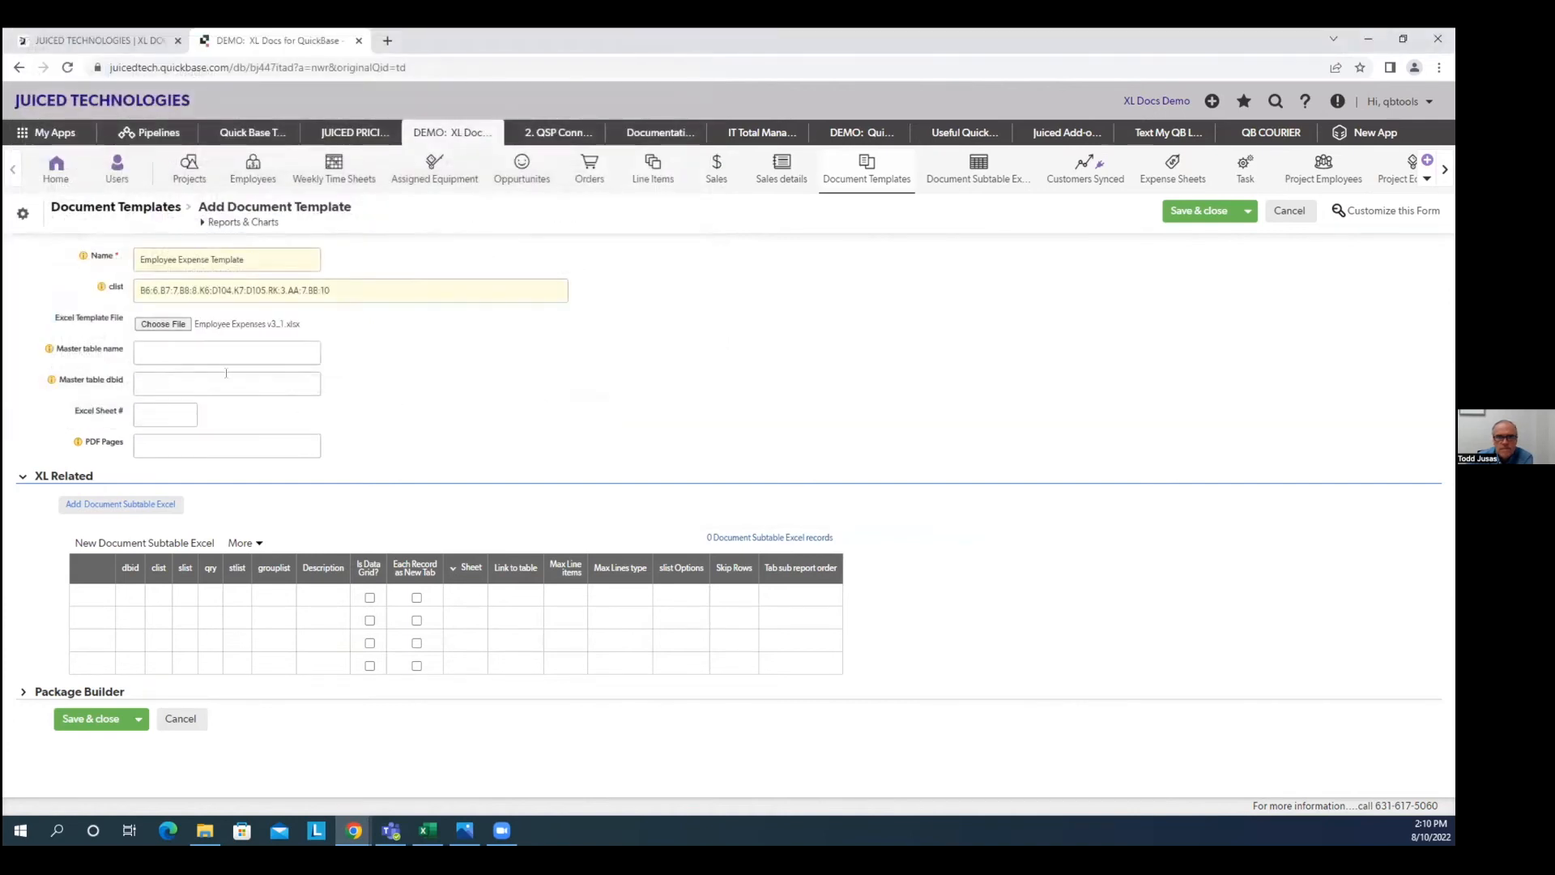
Step: Set the master table name to Projects, the master table dbid to bneztjaka and the Excel sheet number to 1
left_click(153, 350)
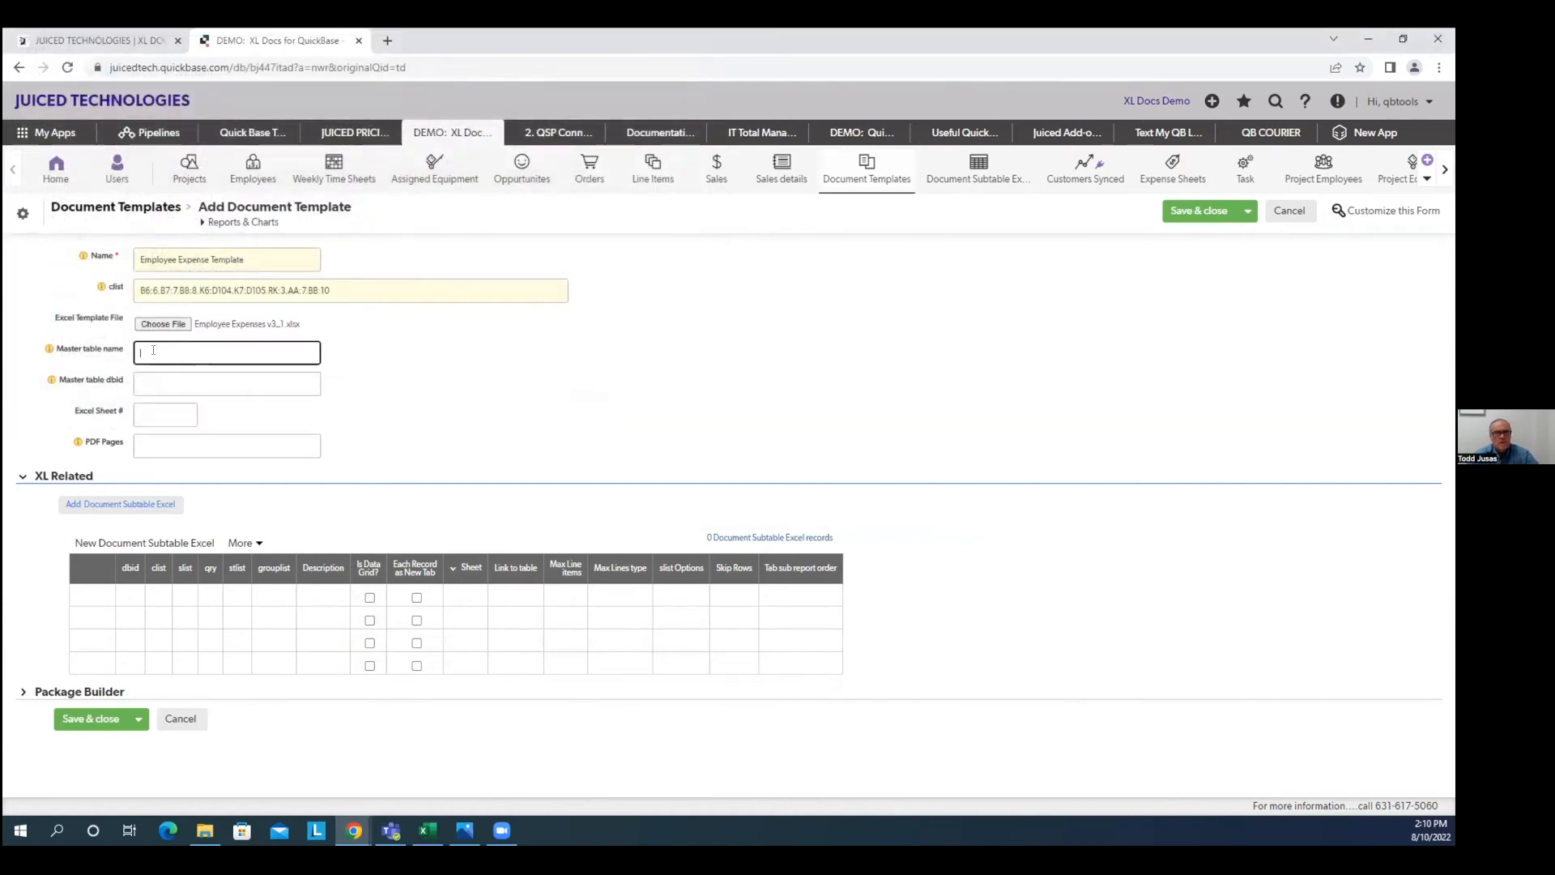
type("Project")
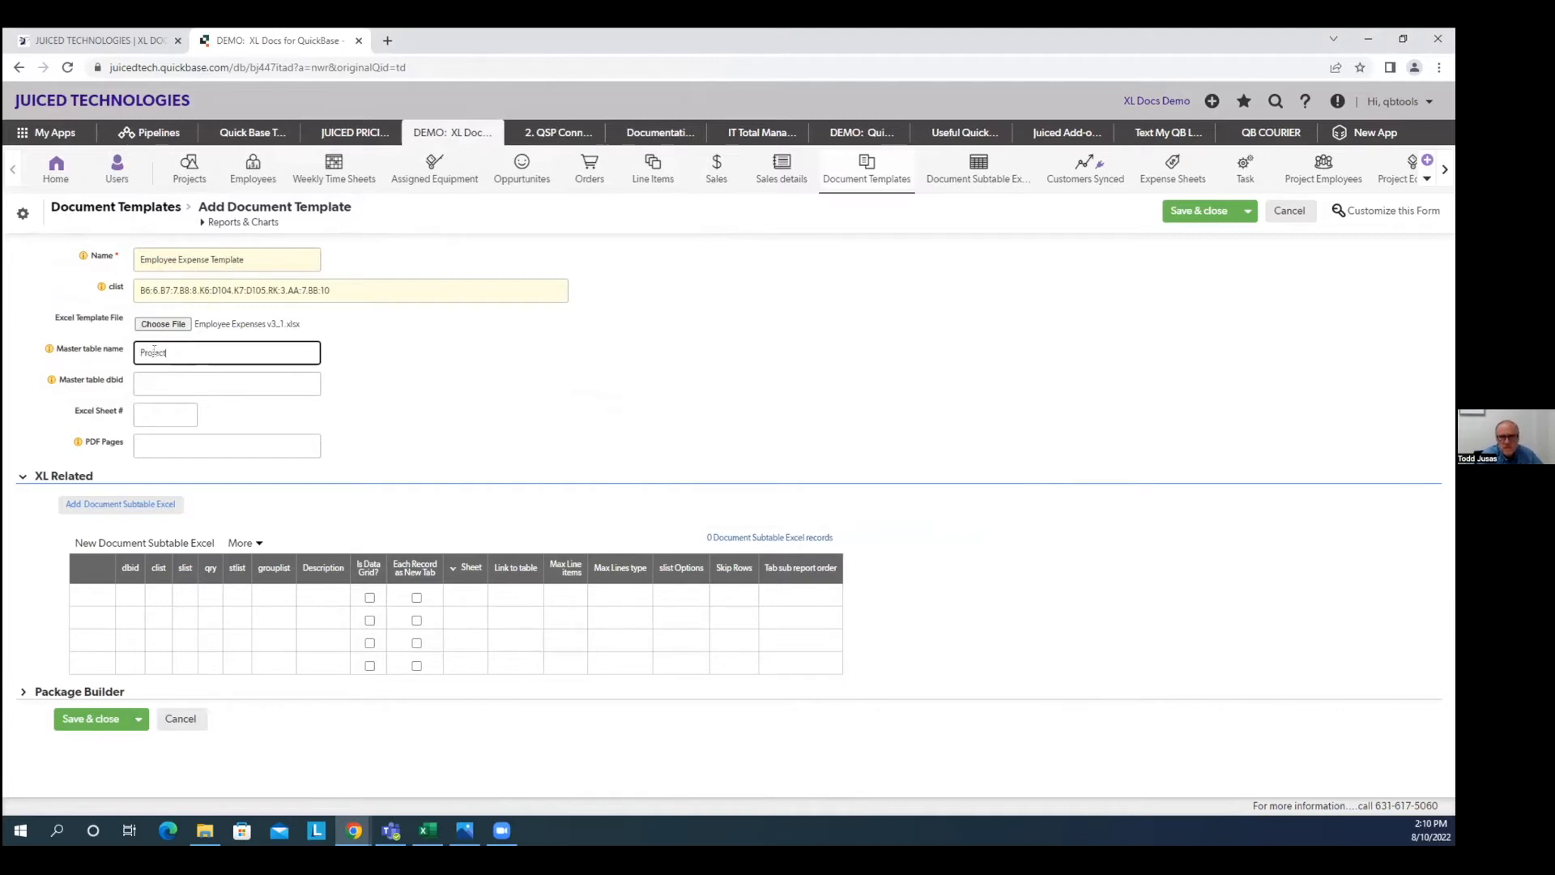
type("s")
key("alt+Tab")
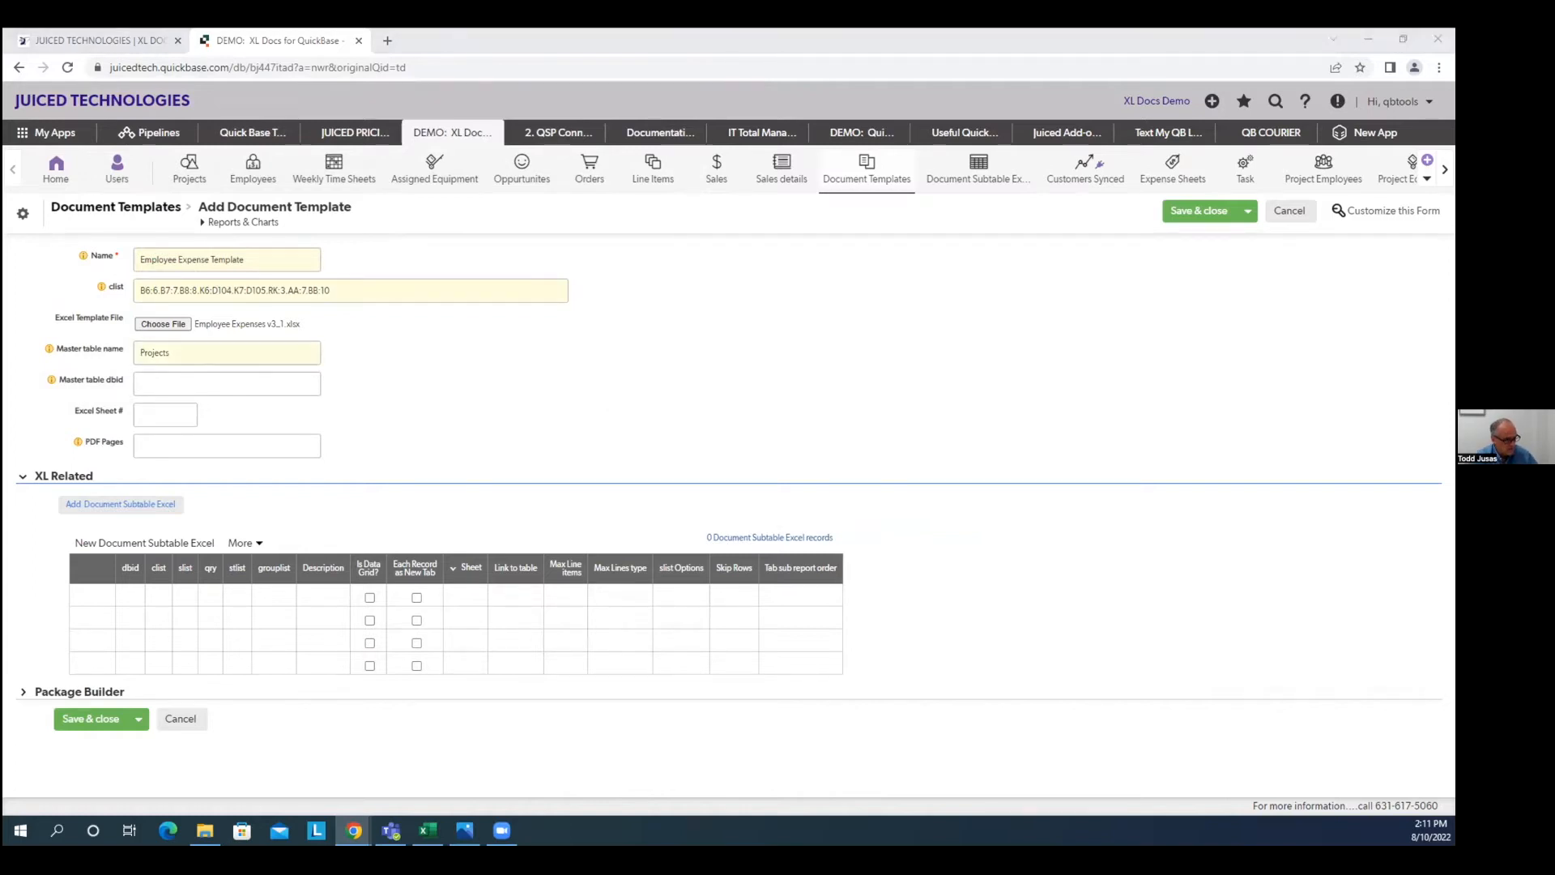
left_click(191, 379)
type("bneztjaka")
left_click(443, 395)
left_click(207, 350)
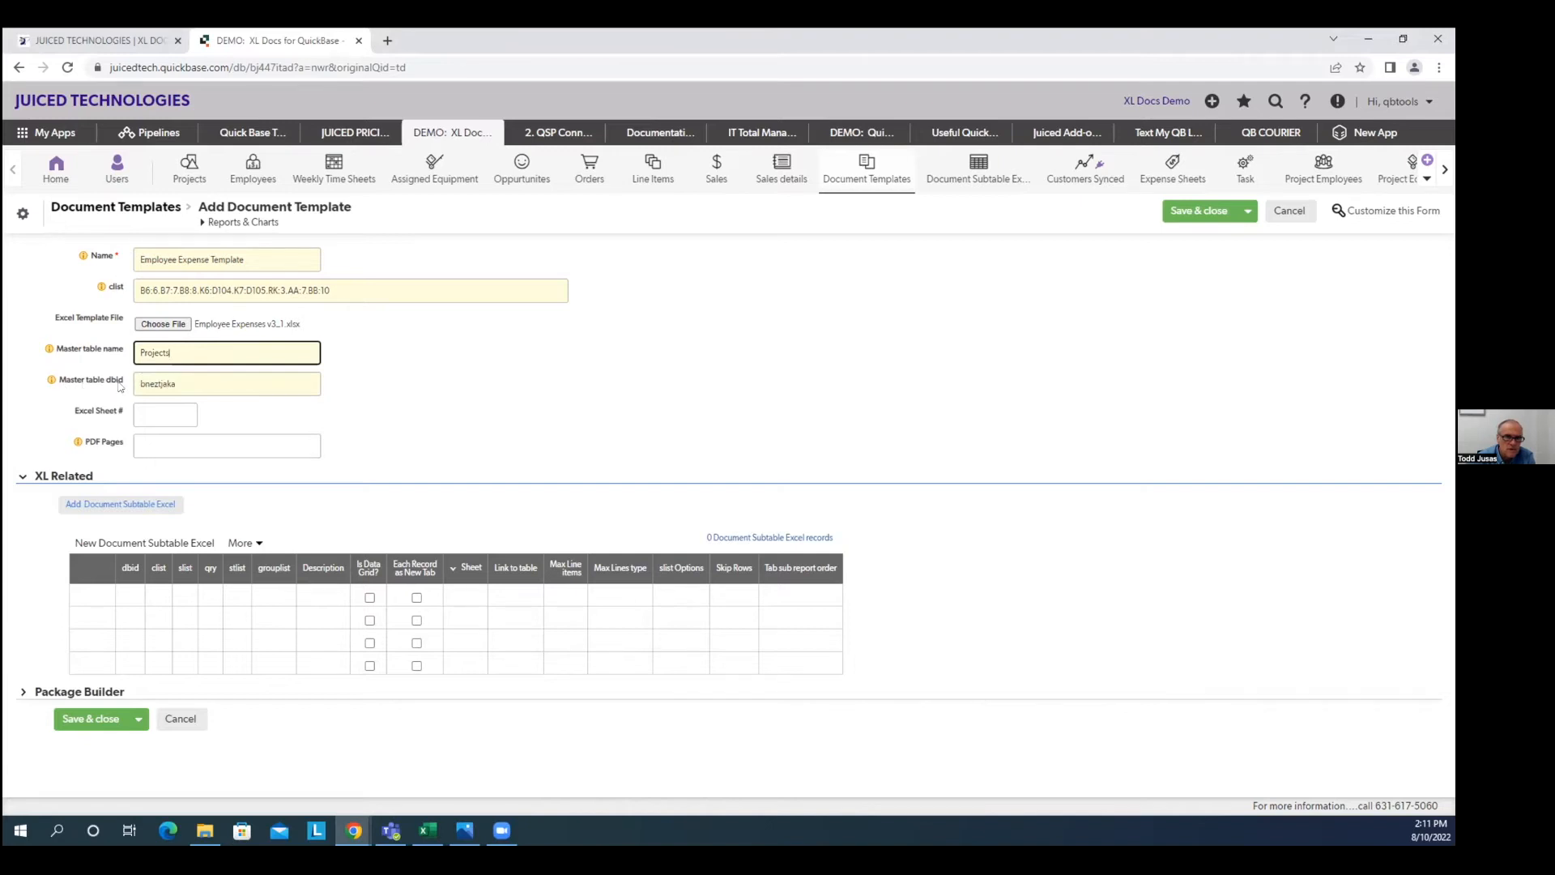
left_click(82, 387)
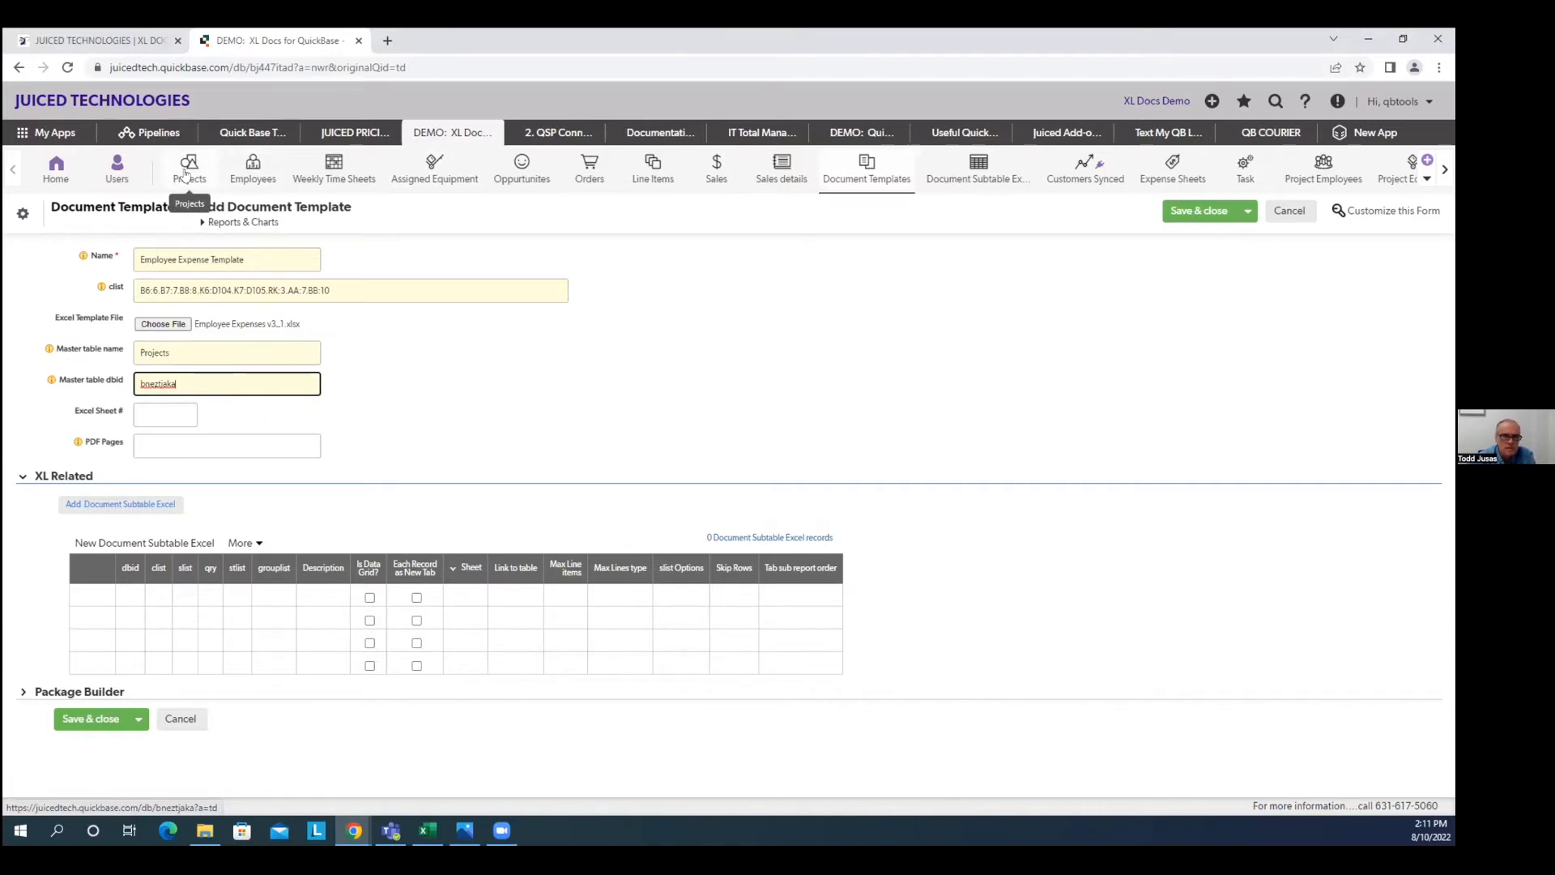
left_click(161, 416)
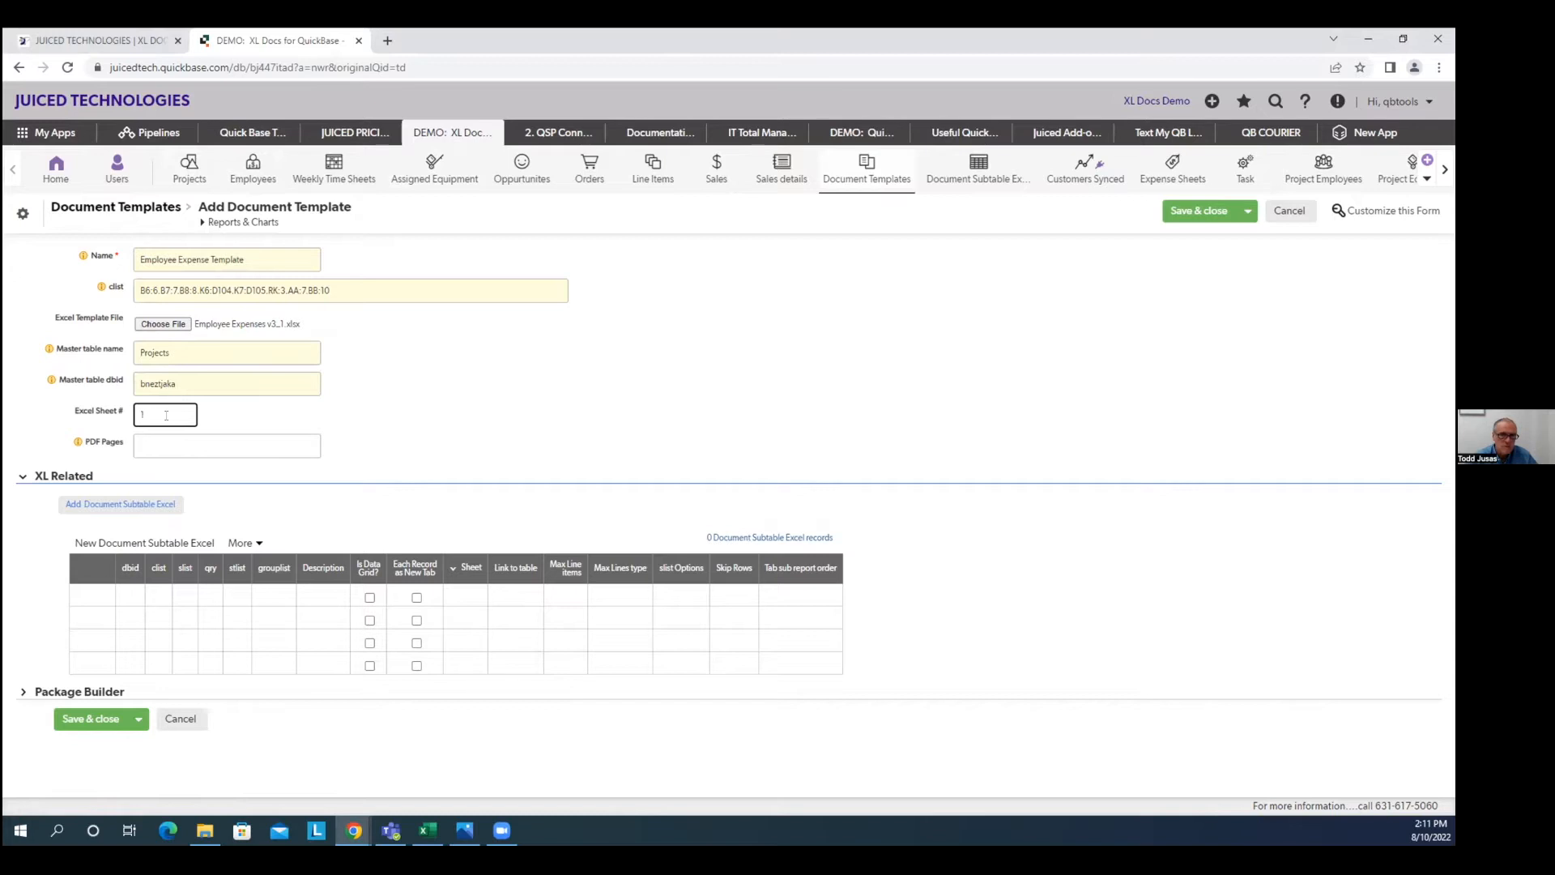
Step: Save the new document template with PDF Pages left blank and keep working on it
left_click(115, 426)
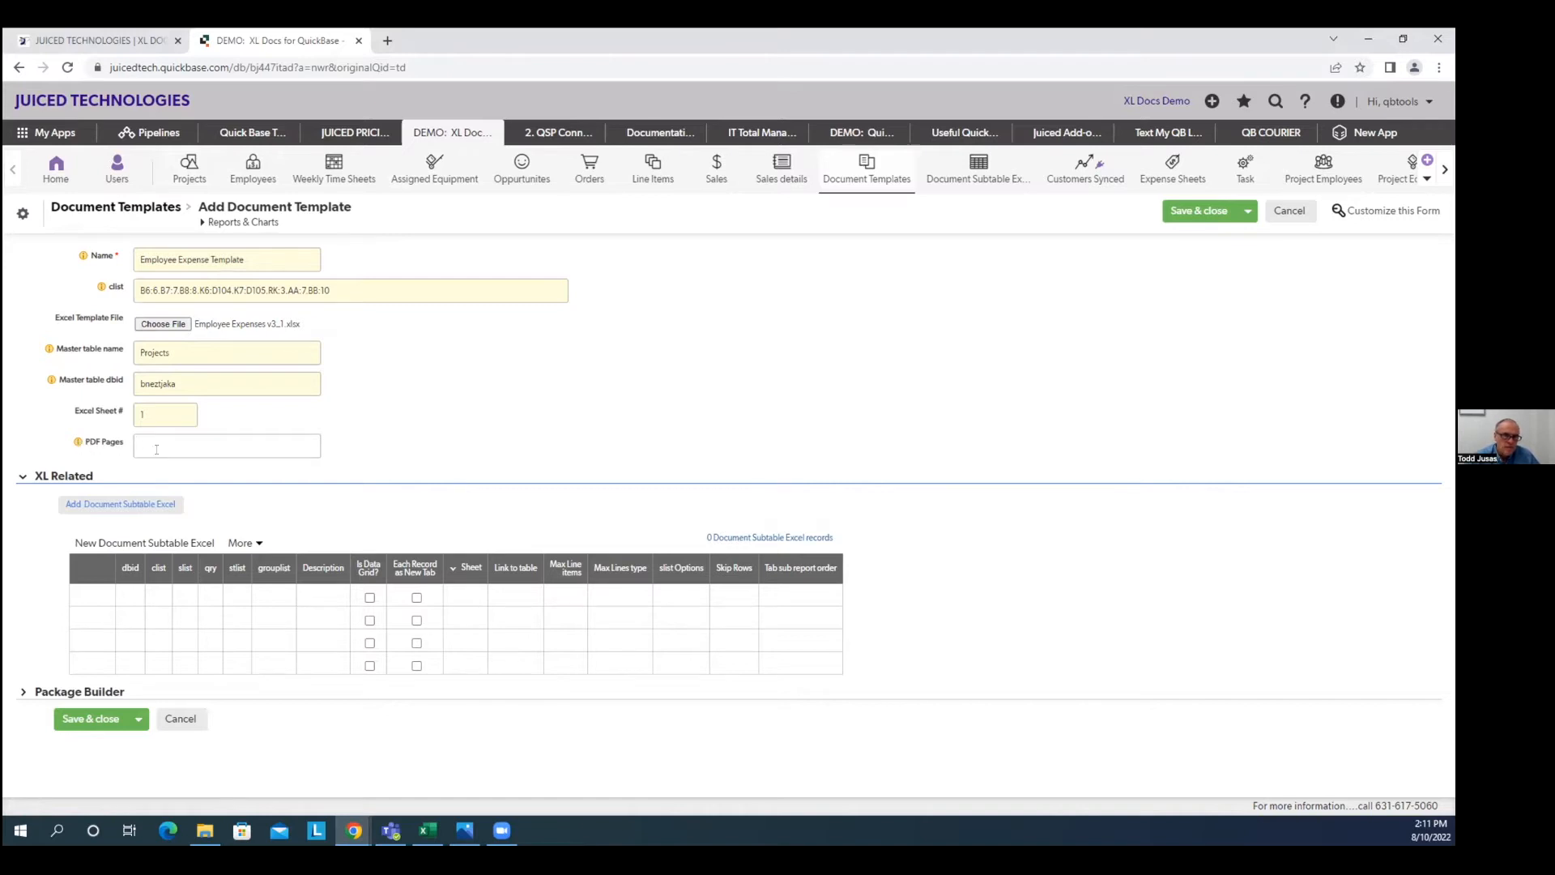
left_click(168, 450)
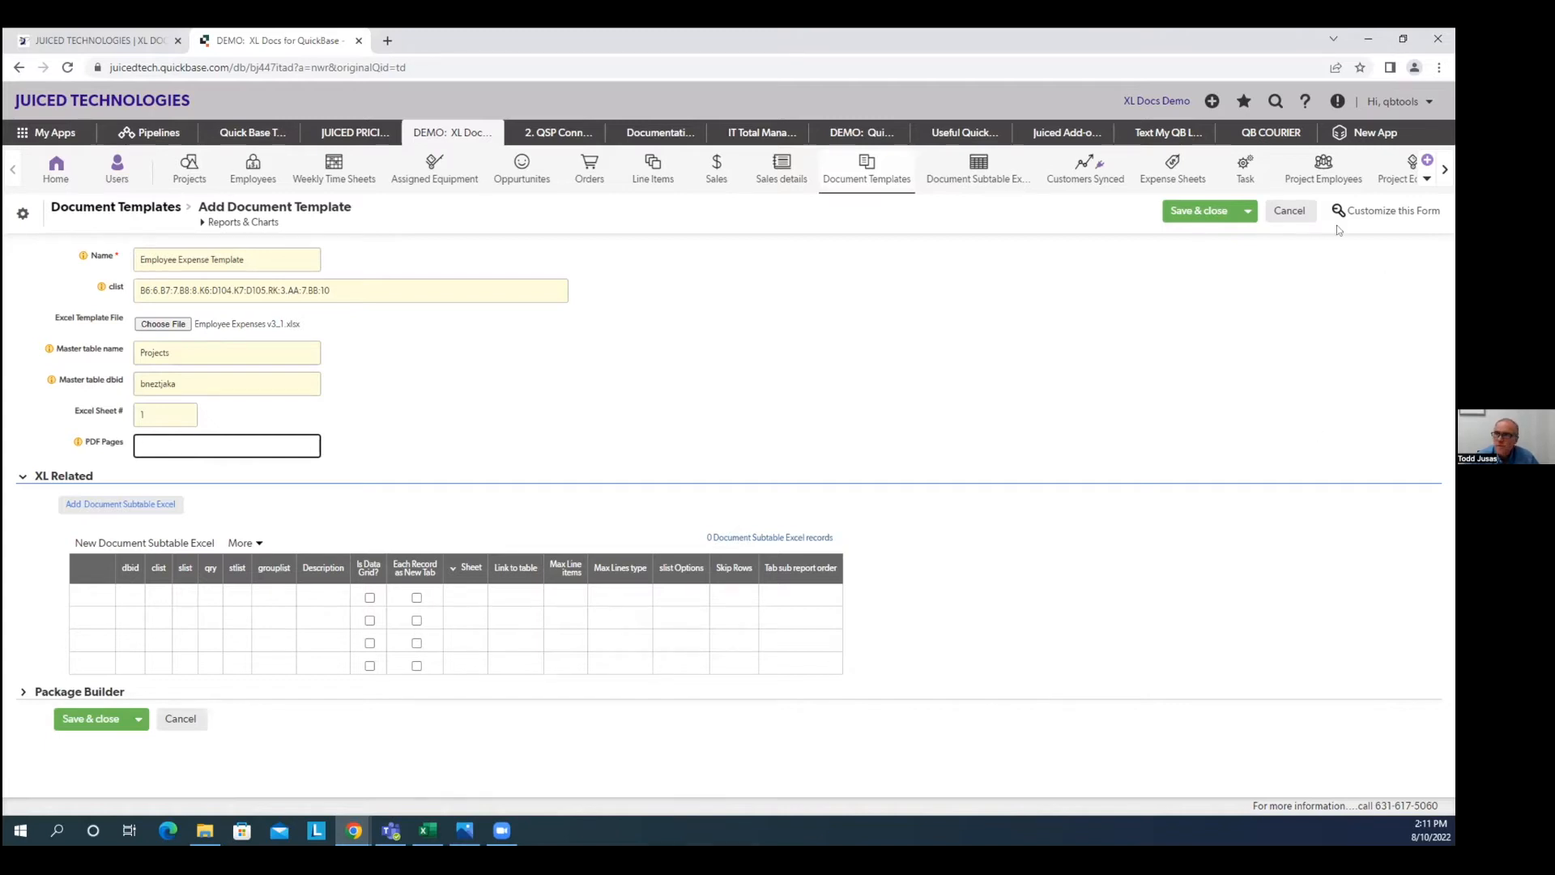
left_click(1248, 210)
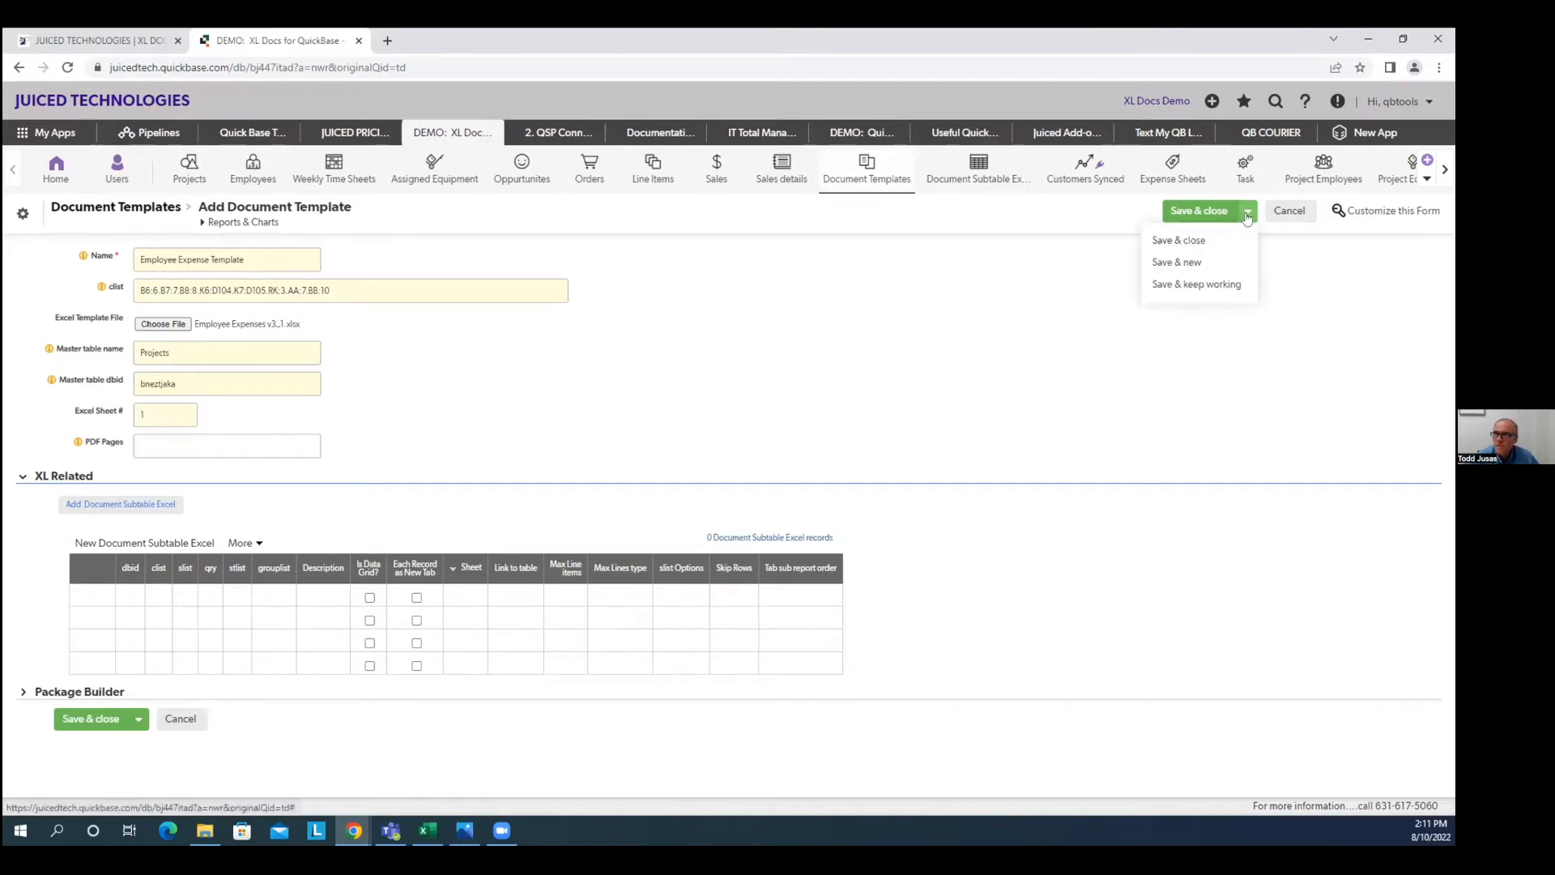
left_click(1207, 286)
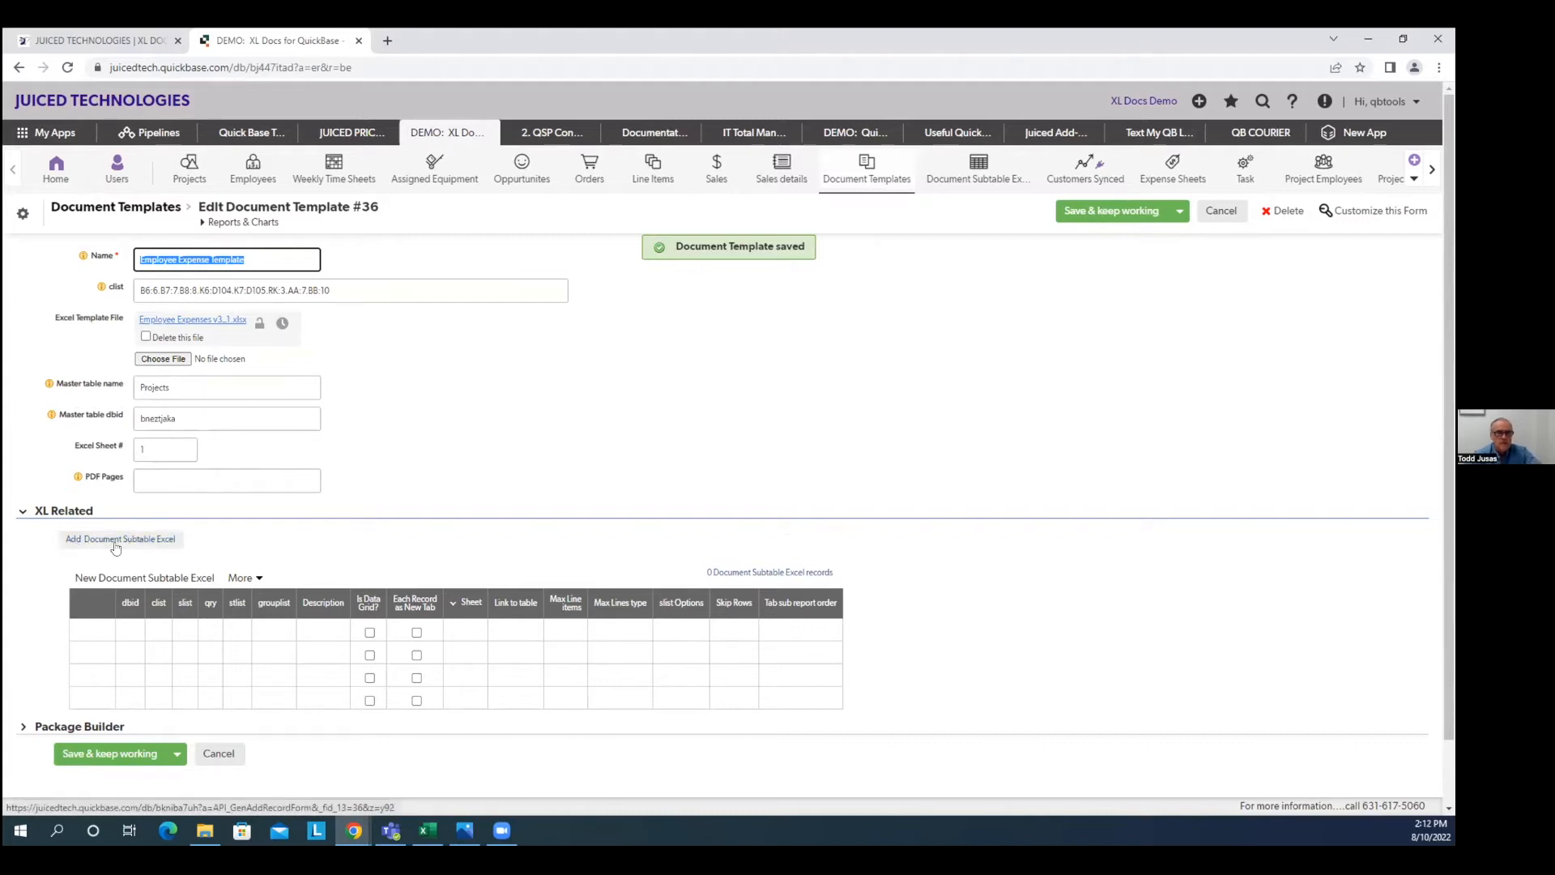
Step: Switch to the Excel workbook and review the project information cells and the Period From and To cells covered by the template
left_click(427, 830)
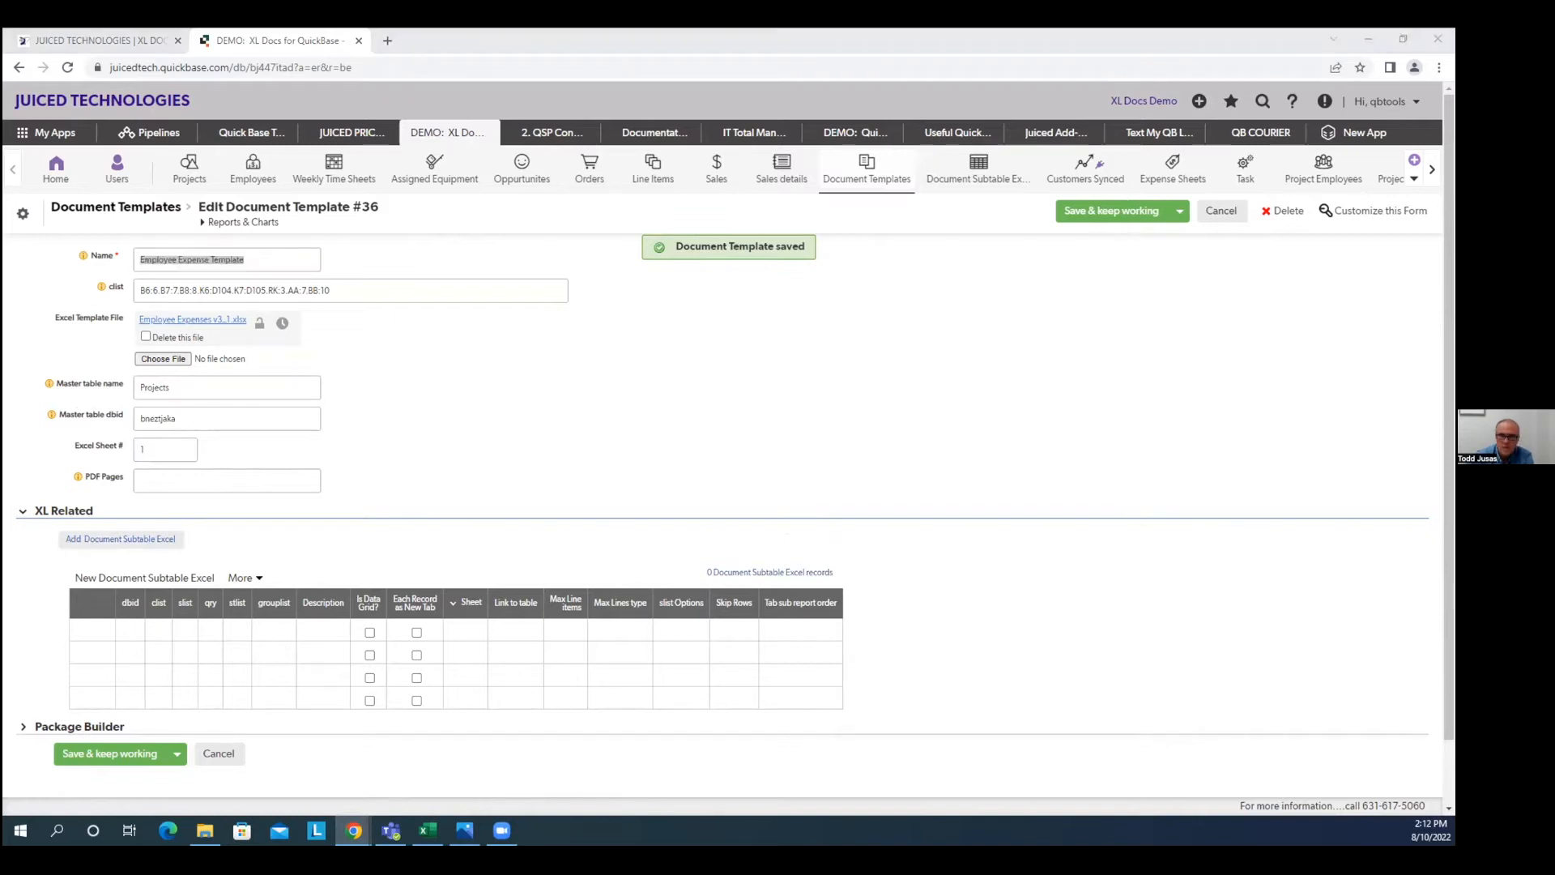
left_click(357, 344)
left_click(356, 358)
left_click(354, 373)
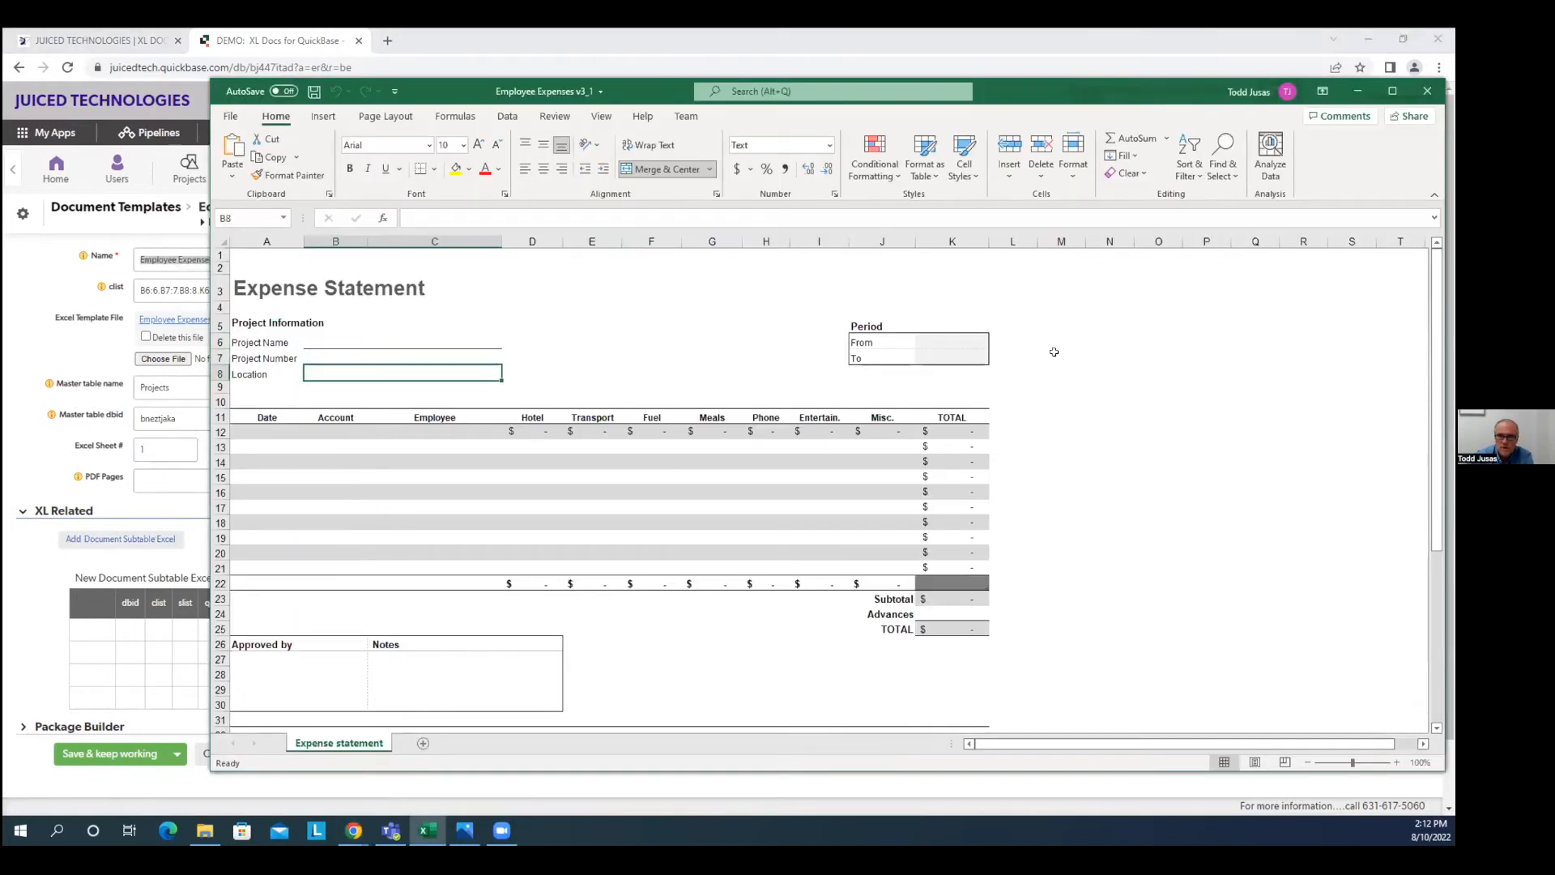
left_click(954, 337)
left_click(958, 359)
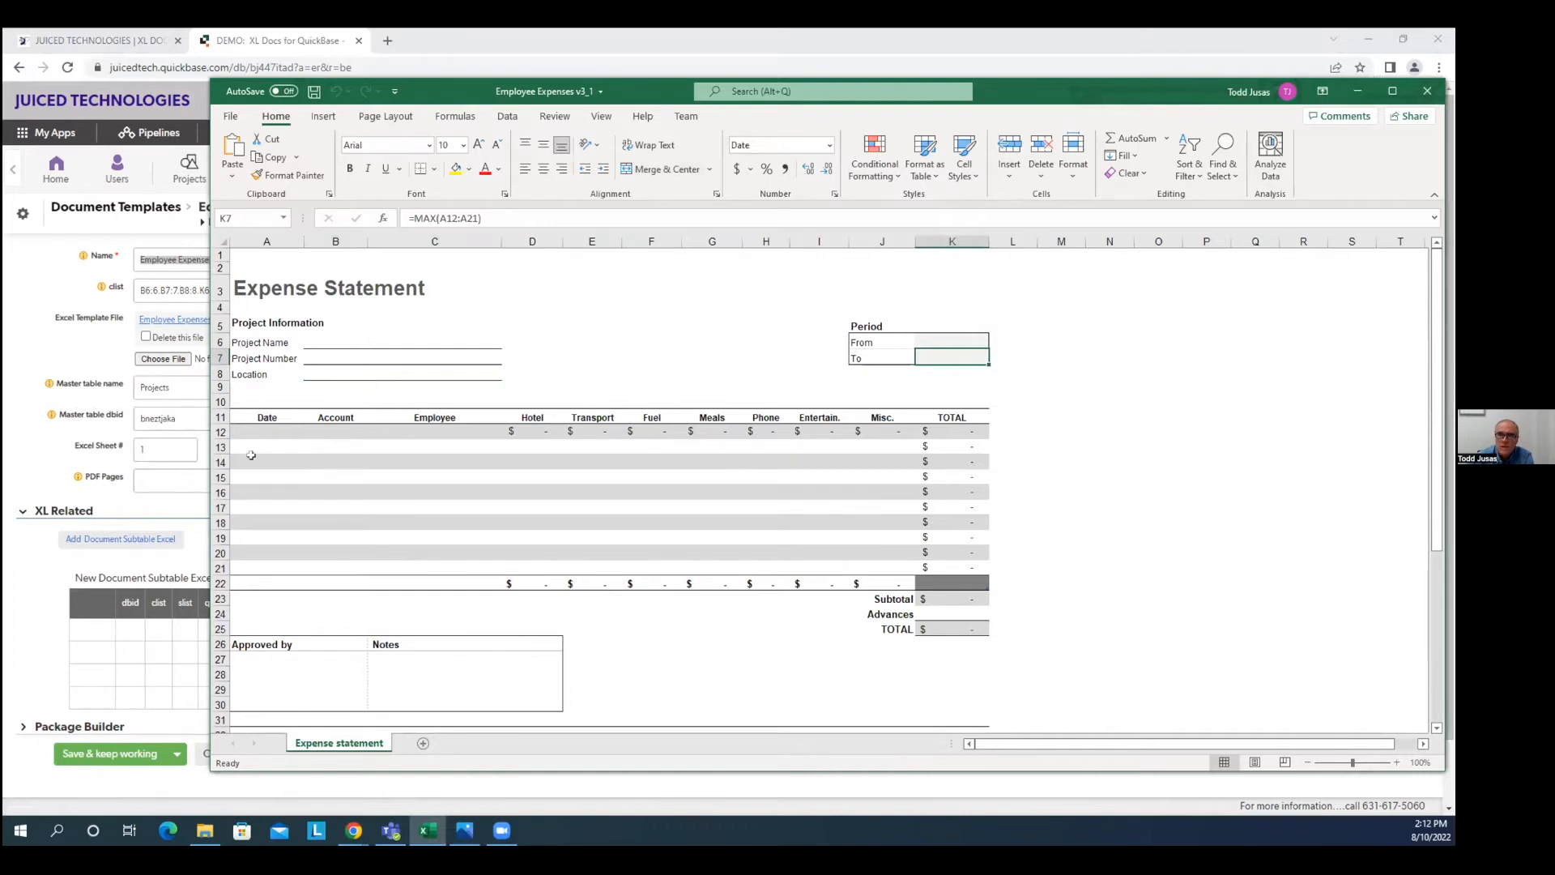
left_click(1357, 91)
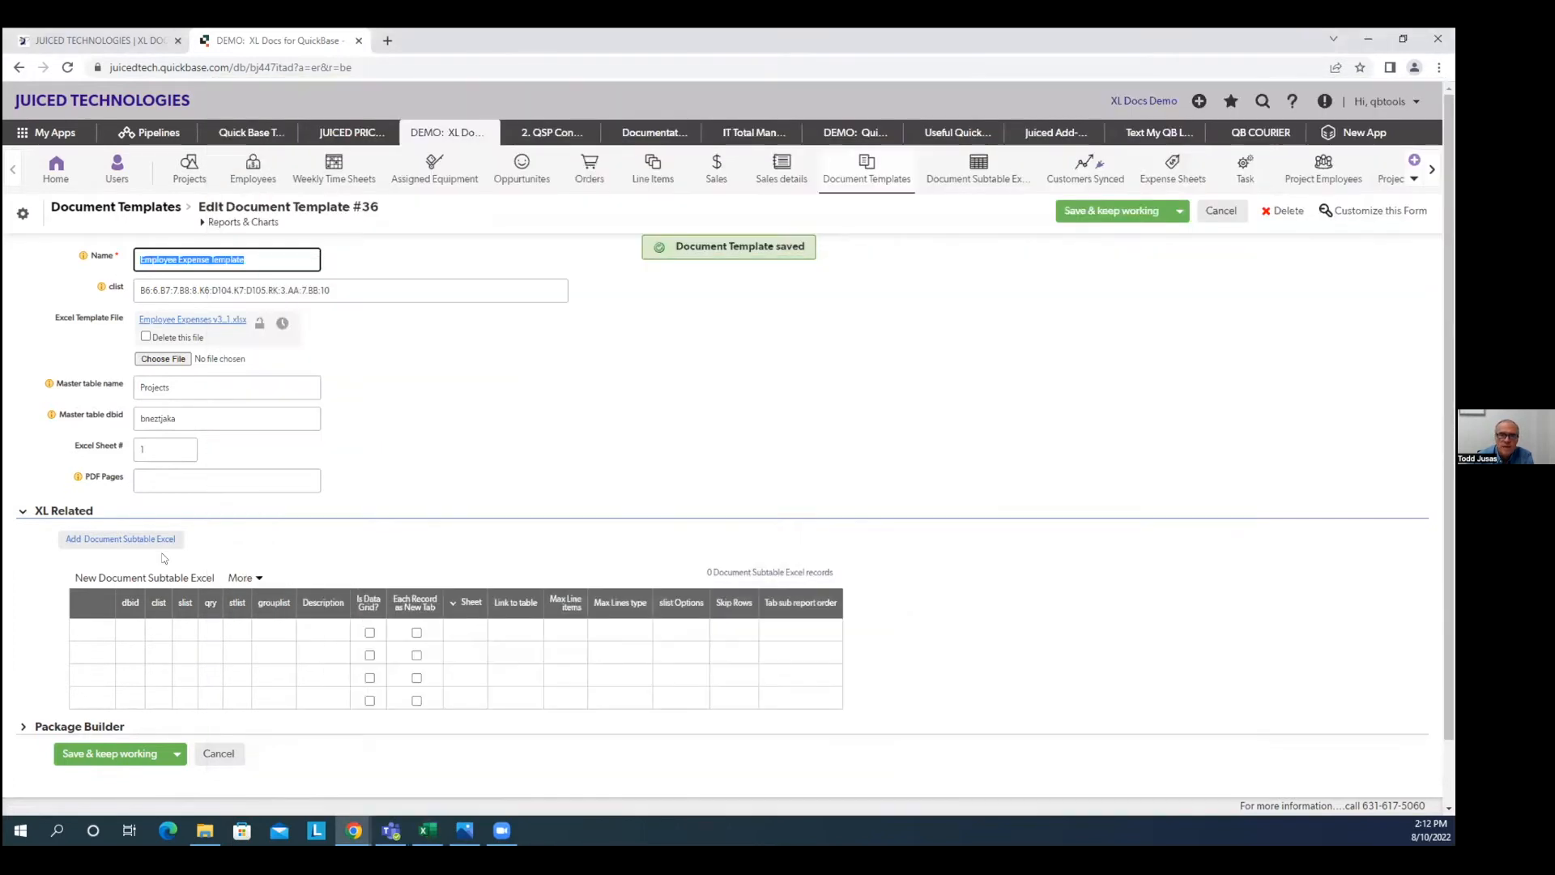
Step: Add a Document Subtable Excel record to the template with description Expense Sheet details and dbid bmr6kiep9
left_click(120, 540)
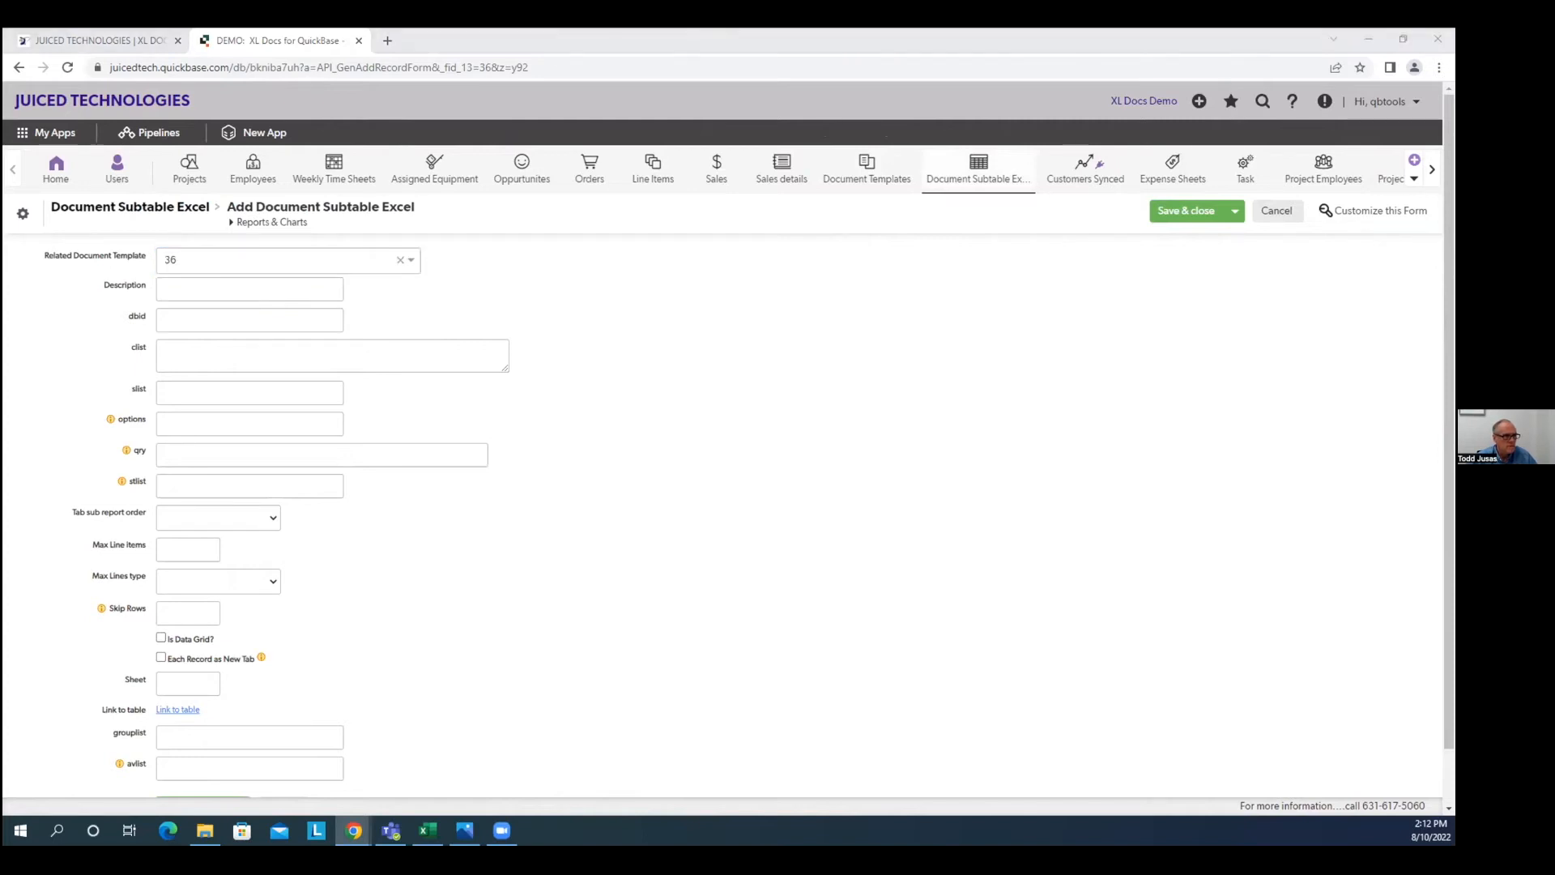
left_click(214, 292)
left_click(259, 326)
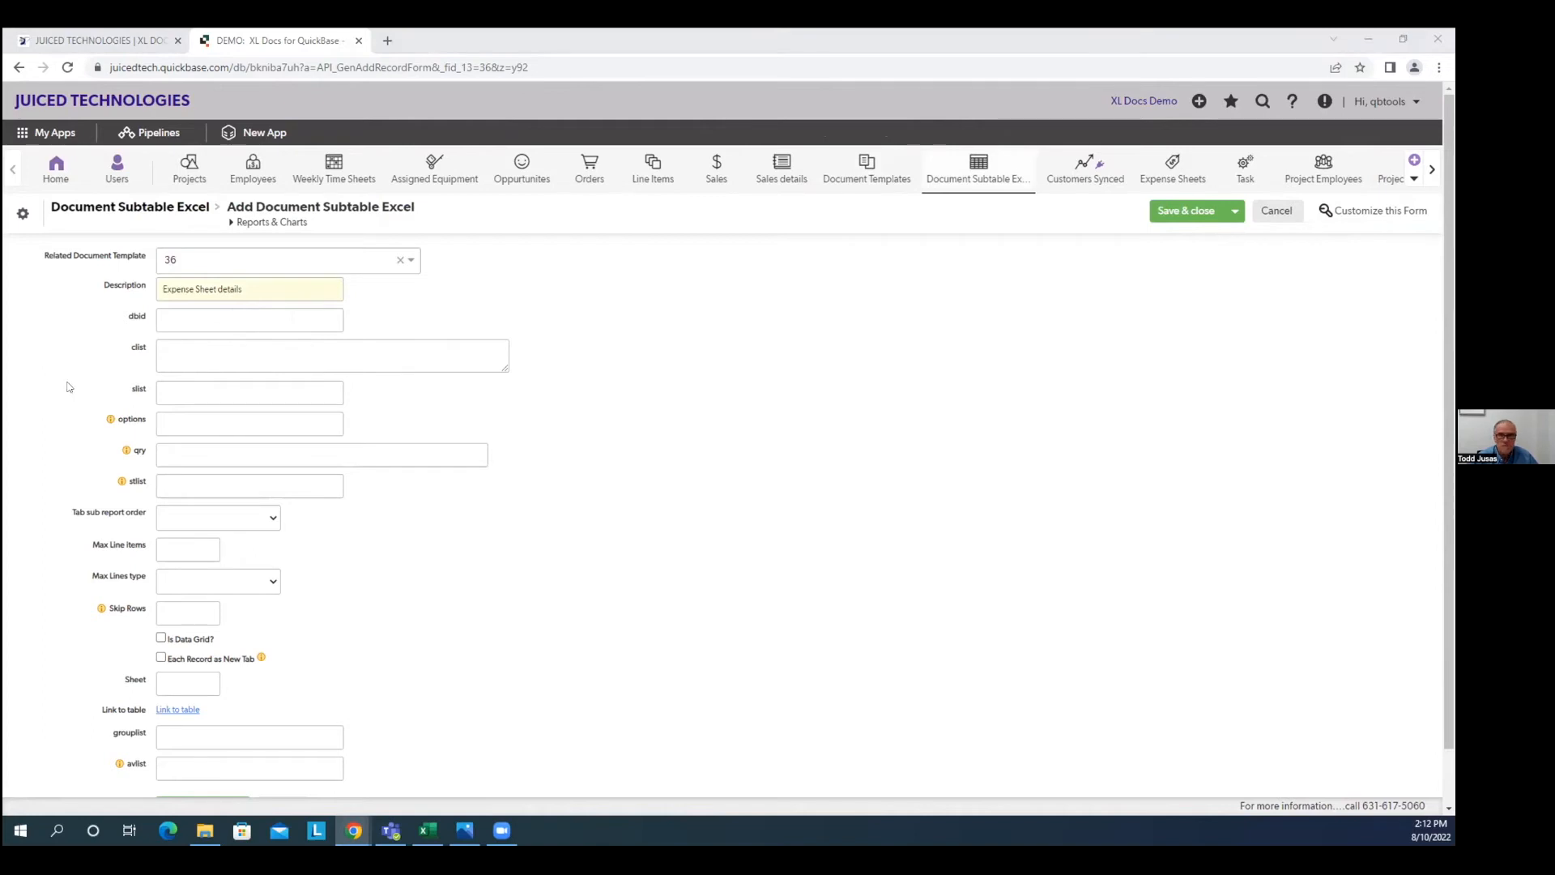
left_click(195, 323)
left_click(259, 358)
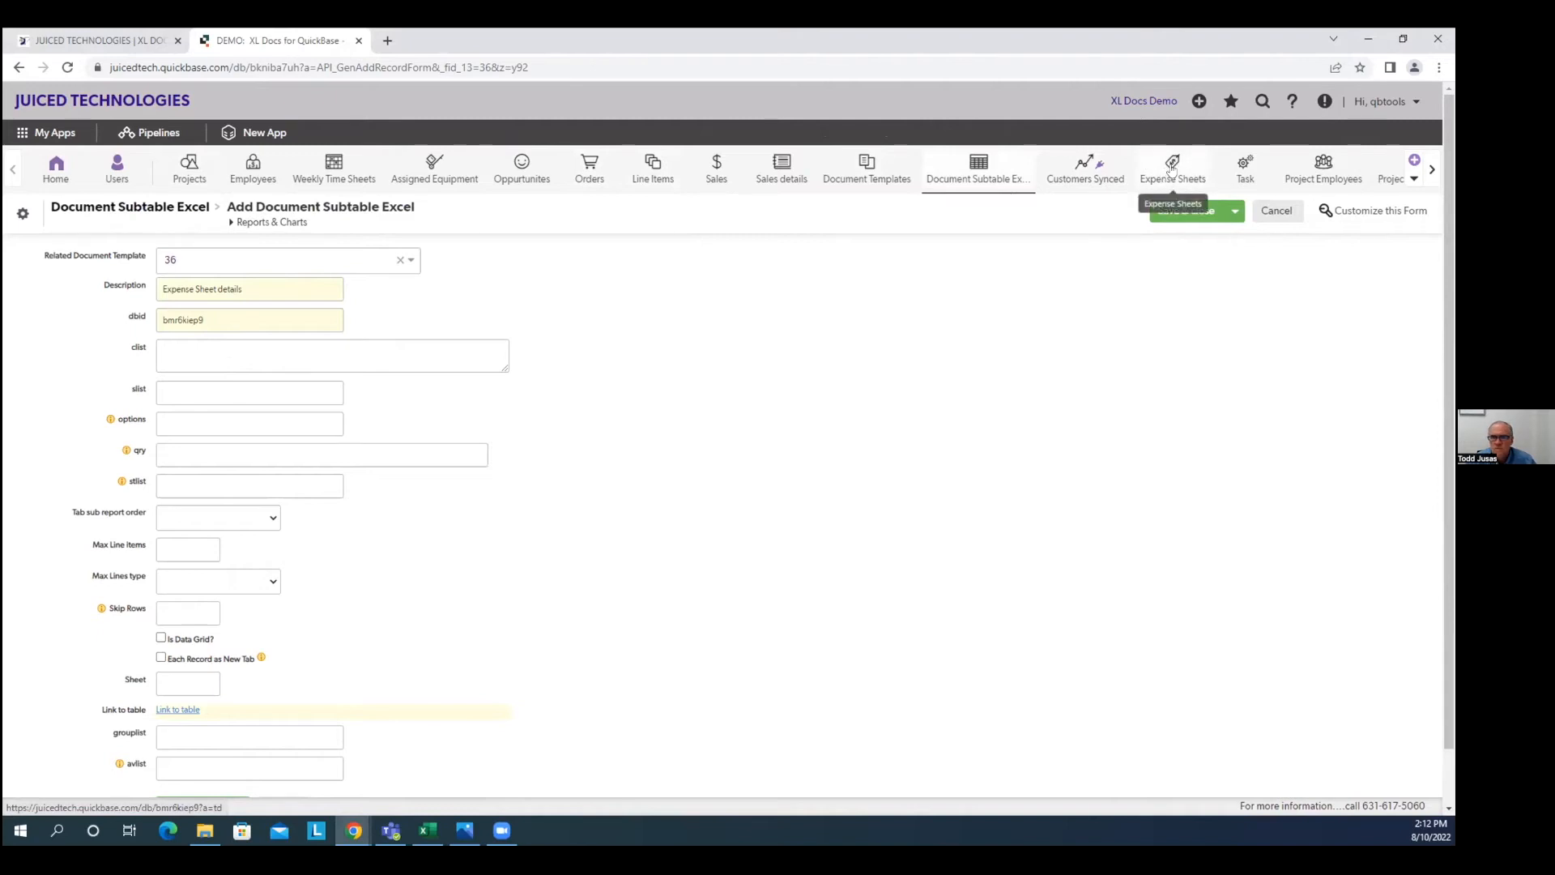
Step: Set the subtable's clist to A12:D6.B12:7.C12:20.D12-N:9.E12-N:10.F12-N:11.G12-N:12.H12-N:13.I12-N:14.J12-N:15, followed by a 6
left_click(204, 350)
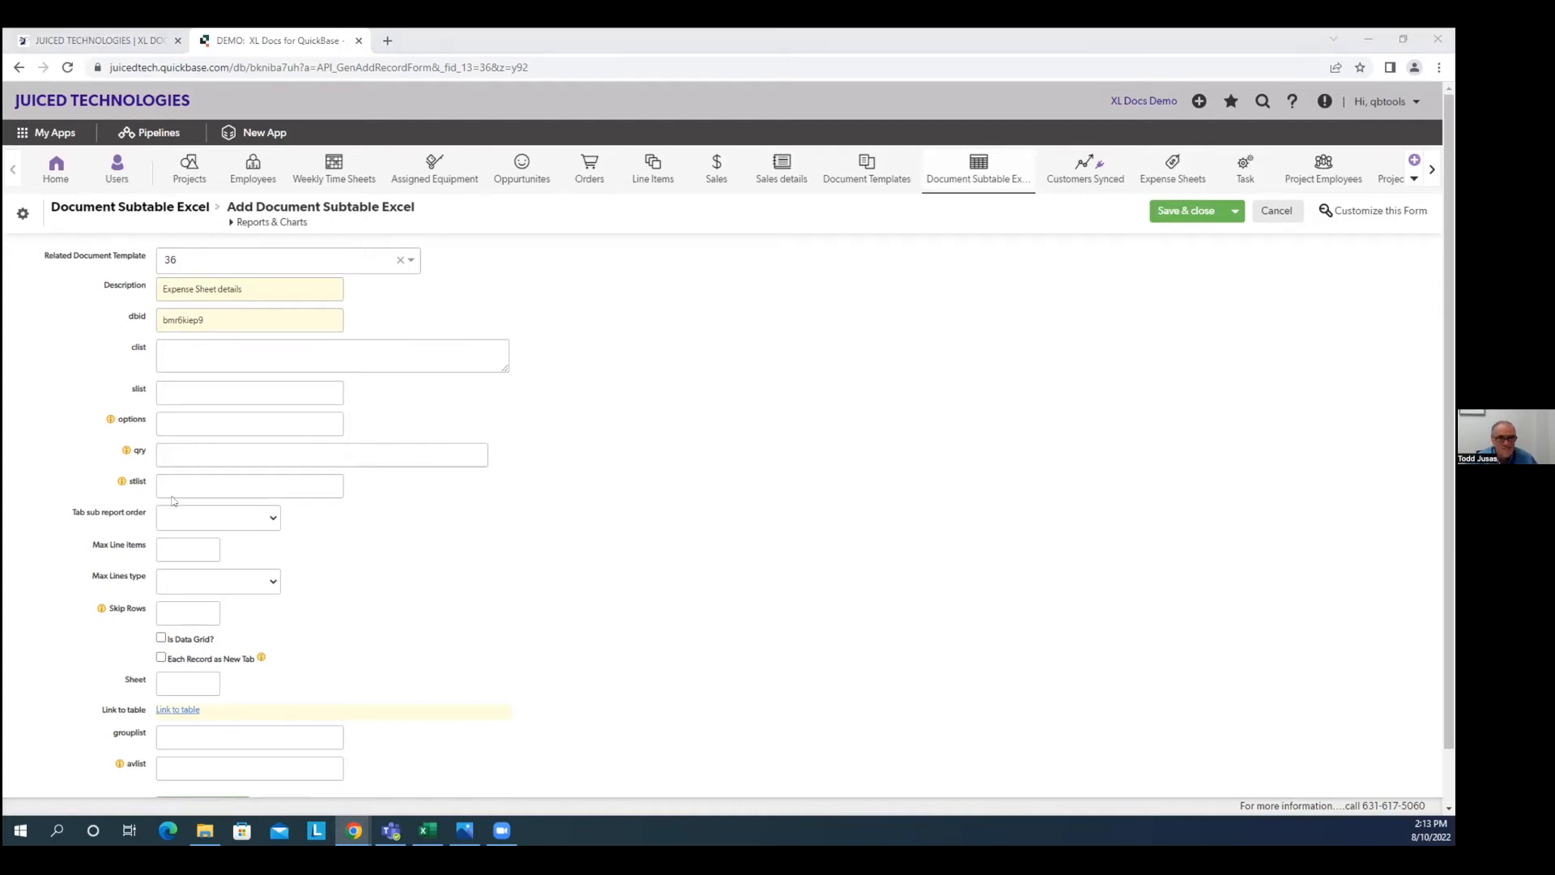
left_click(228, 355)
type("A12:6.B12:7.C12:20.D12-N:9.E12-N:10.F12-N:11.G12-N:12.H12-N:13.I12-N:14.J12-N:15 6")
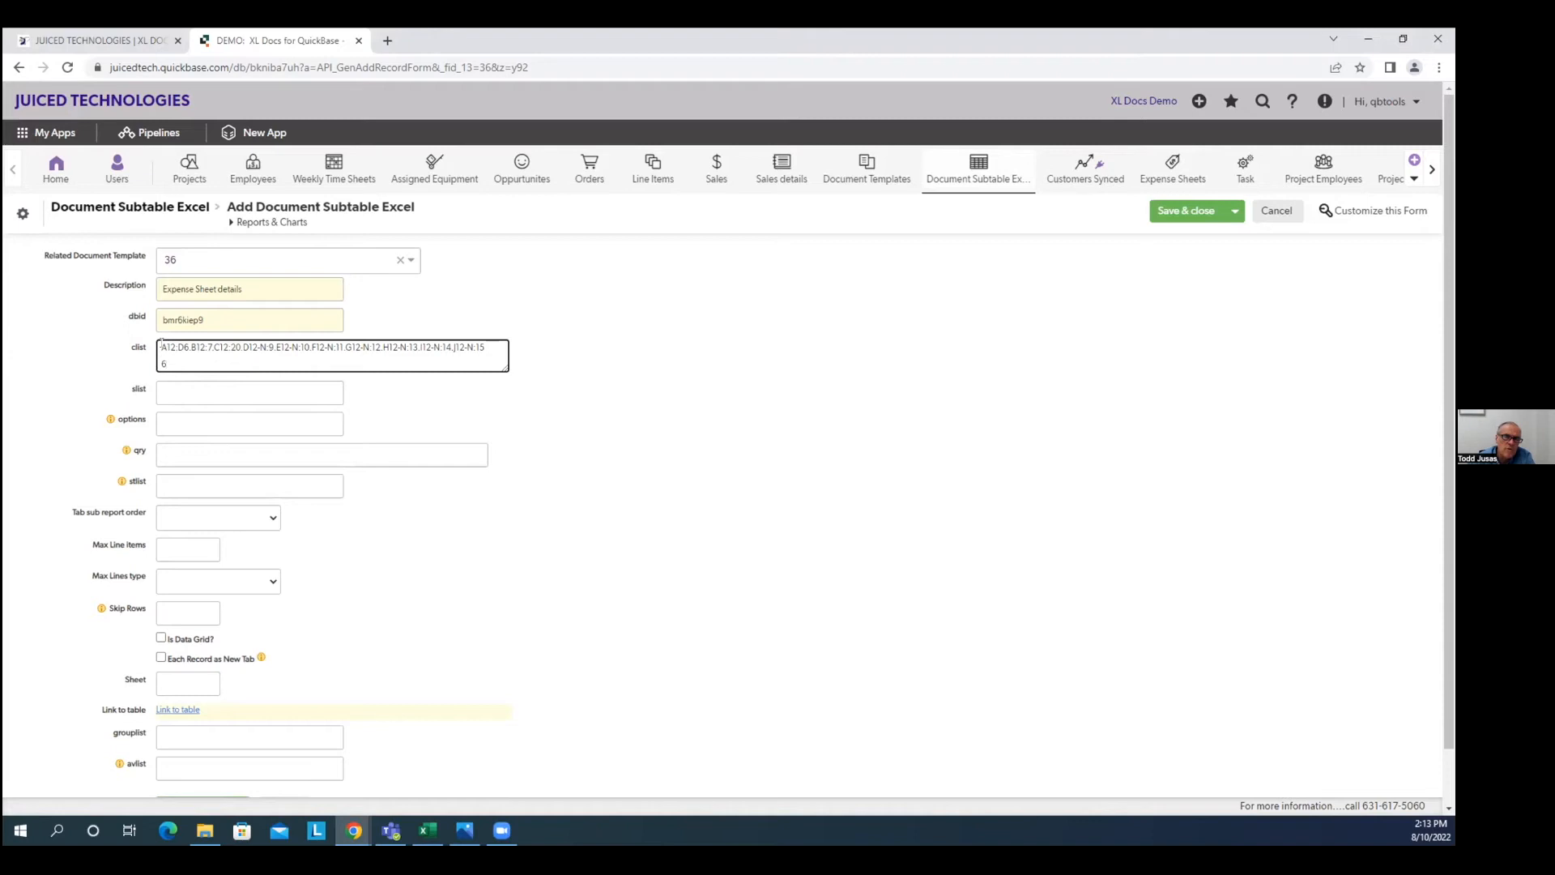
Step: Switch to the Excel workbook and check the Date, Account and Employee cells in row 12 against the subtable clist
key("alt+Tab")
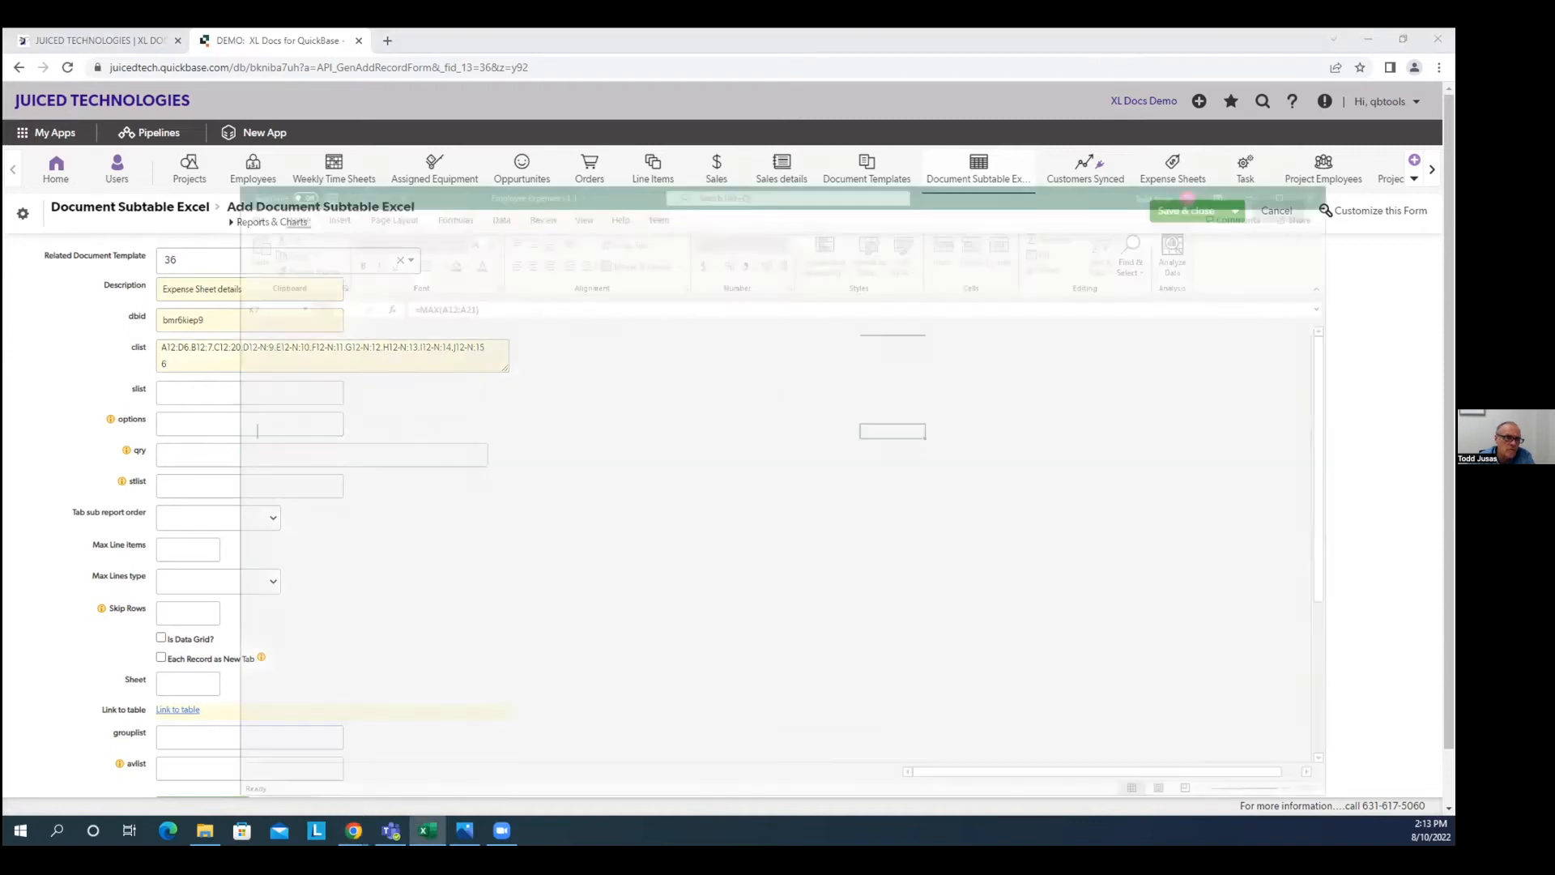
left_click(250, 429)
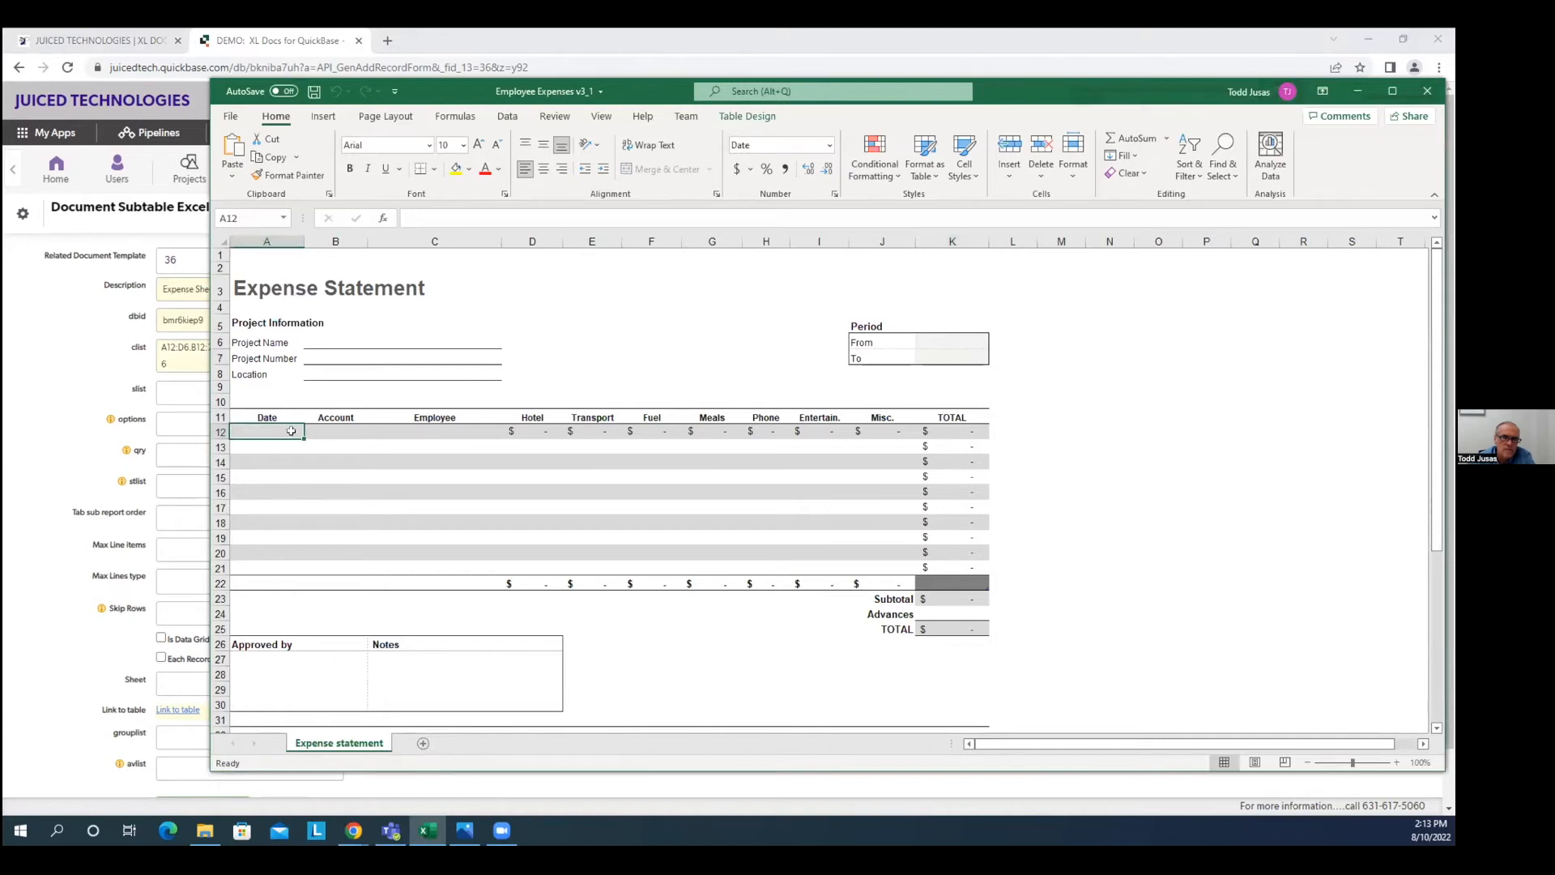
left_click(349, 431)
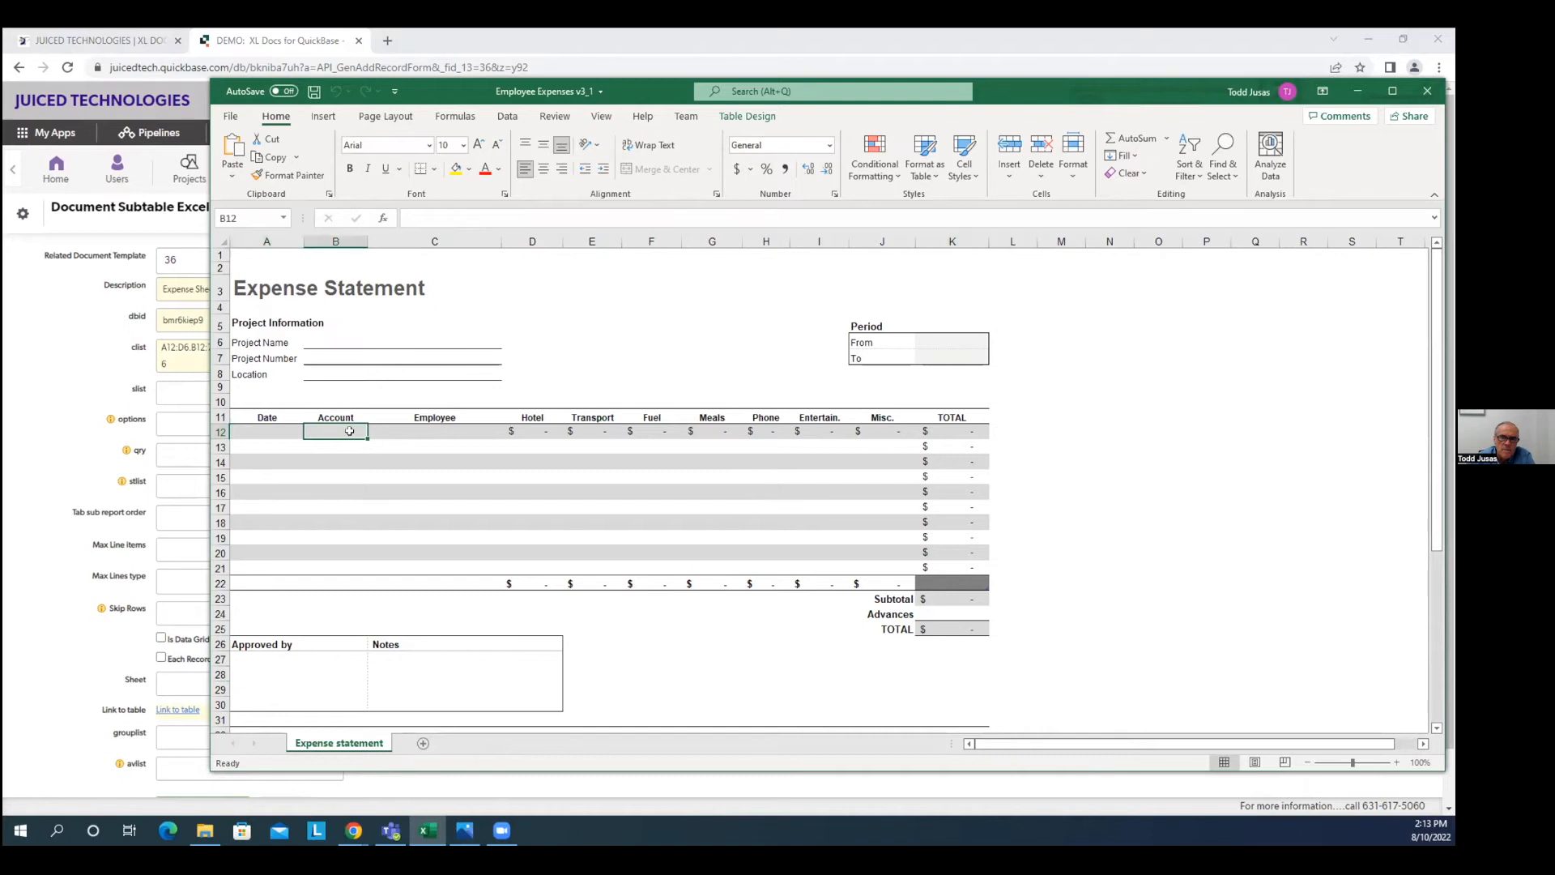
left_click(418, 429)
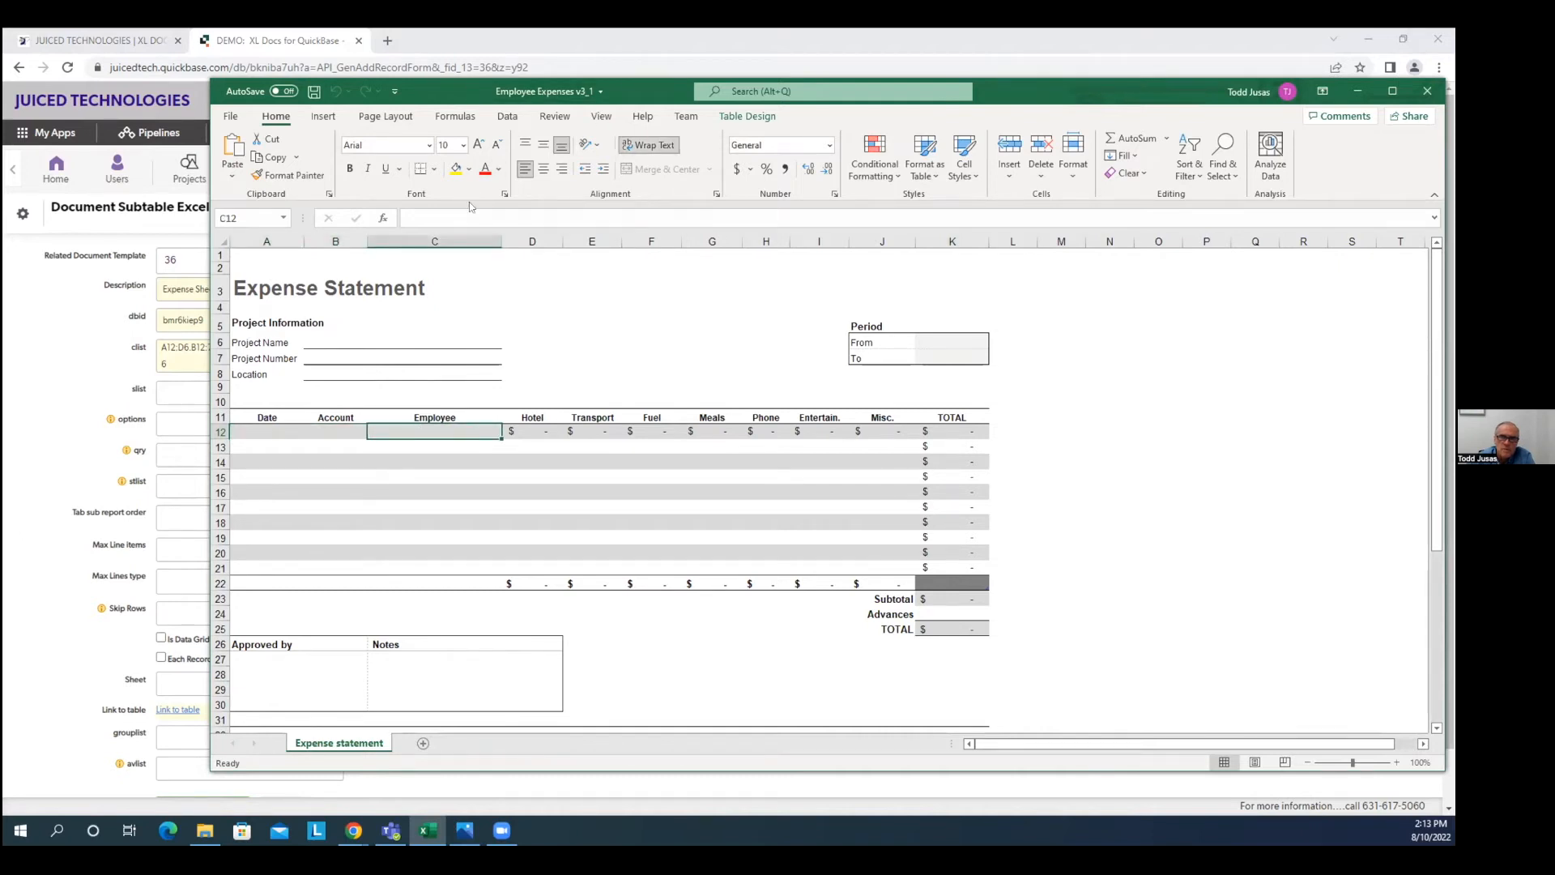
left_click_drag(519, 95, 651, 123)
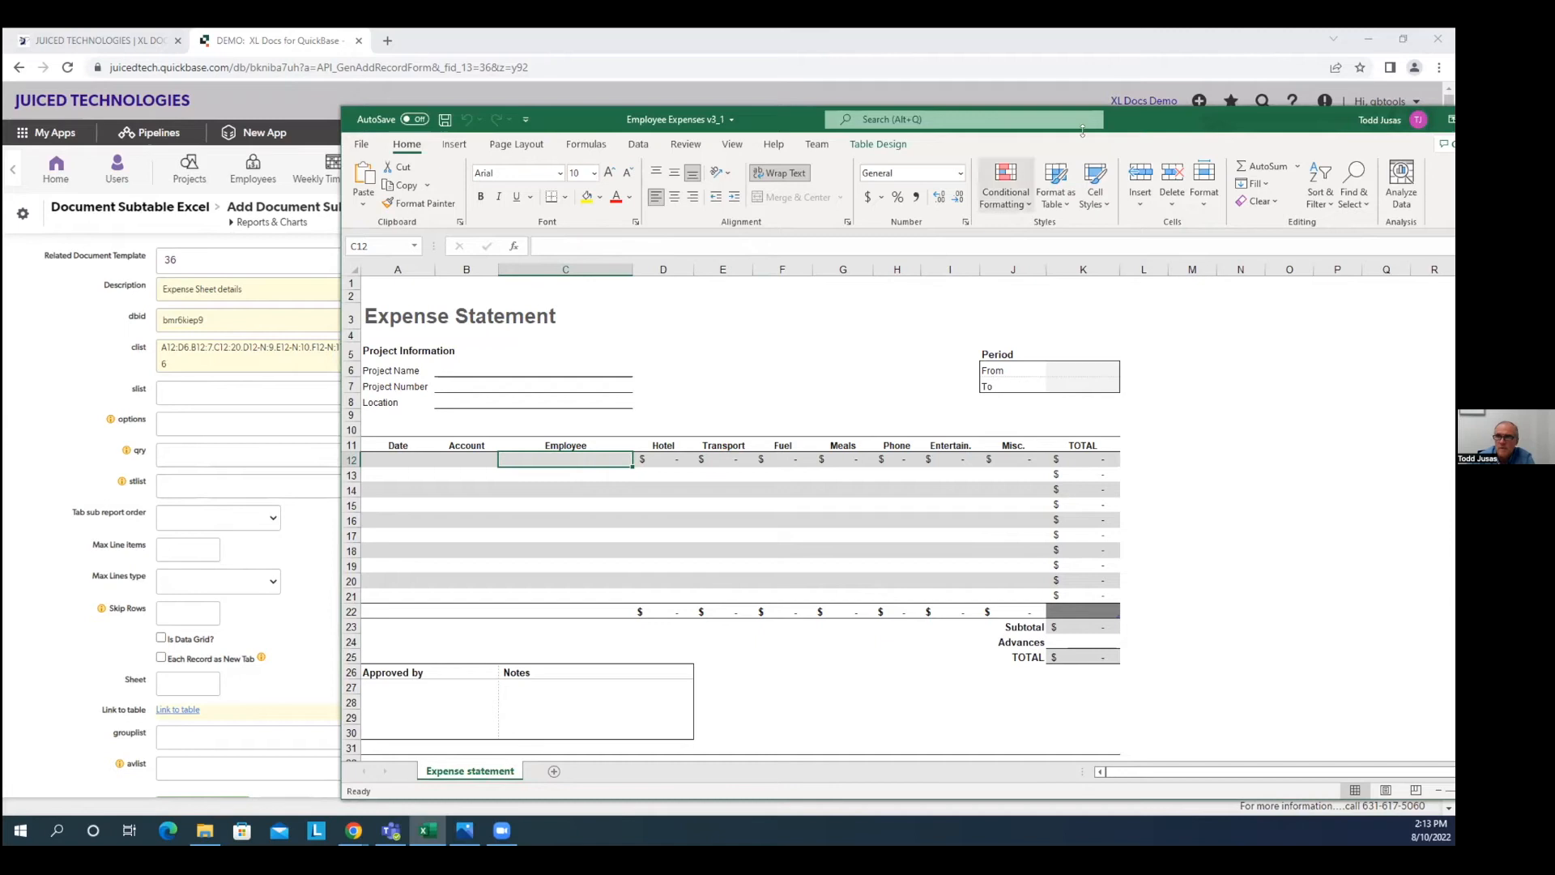
left_click_drag(1254, 124, 1209, 124)
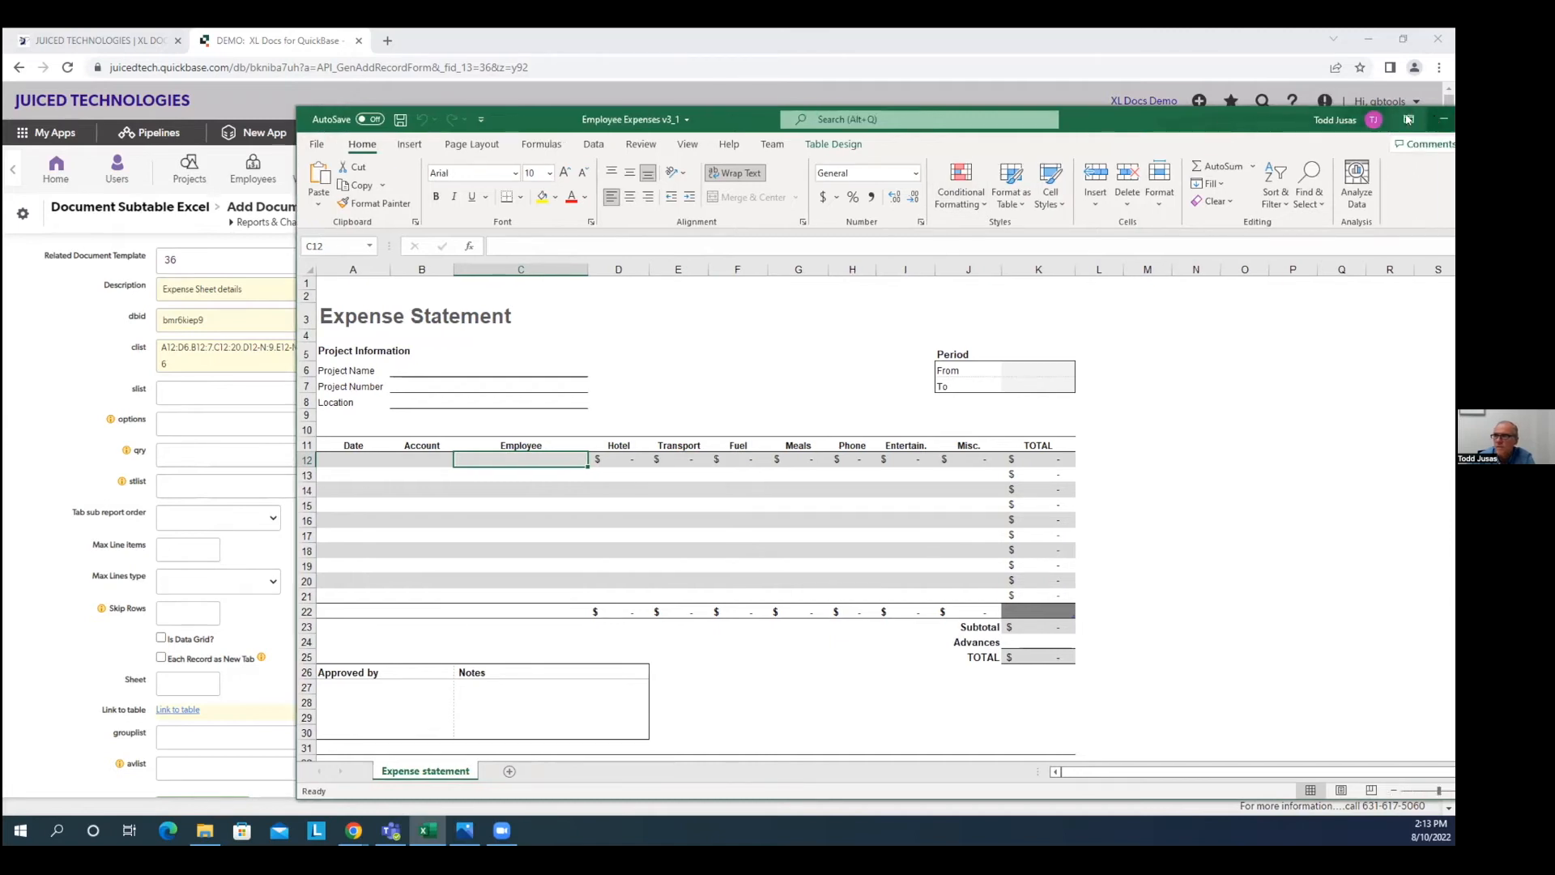
left_click(1443, 119)
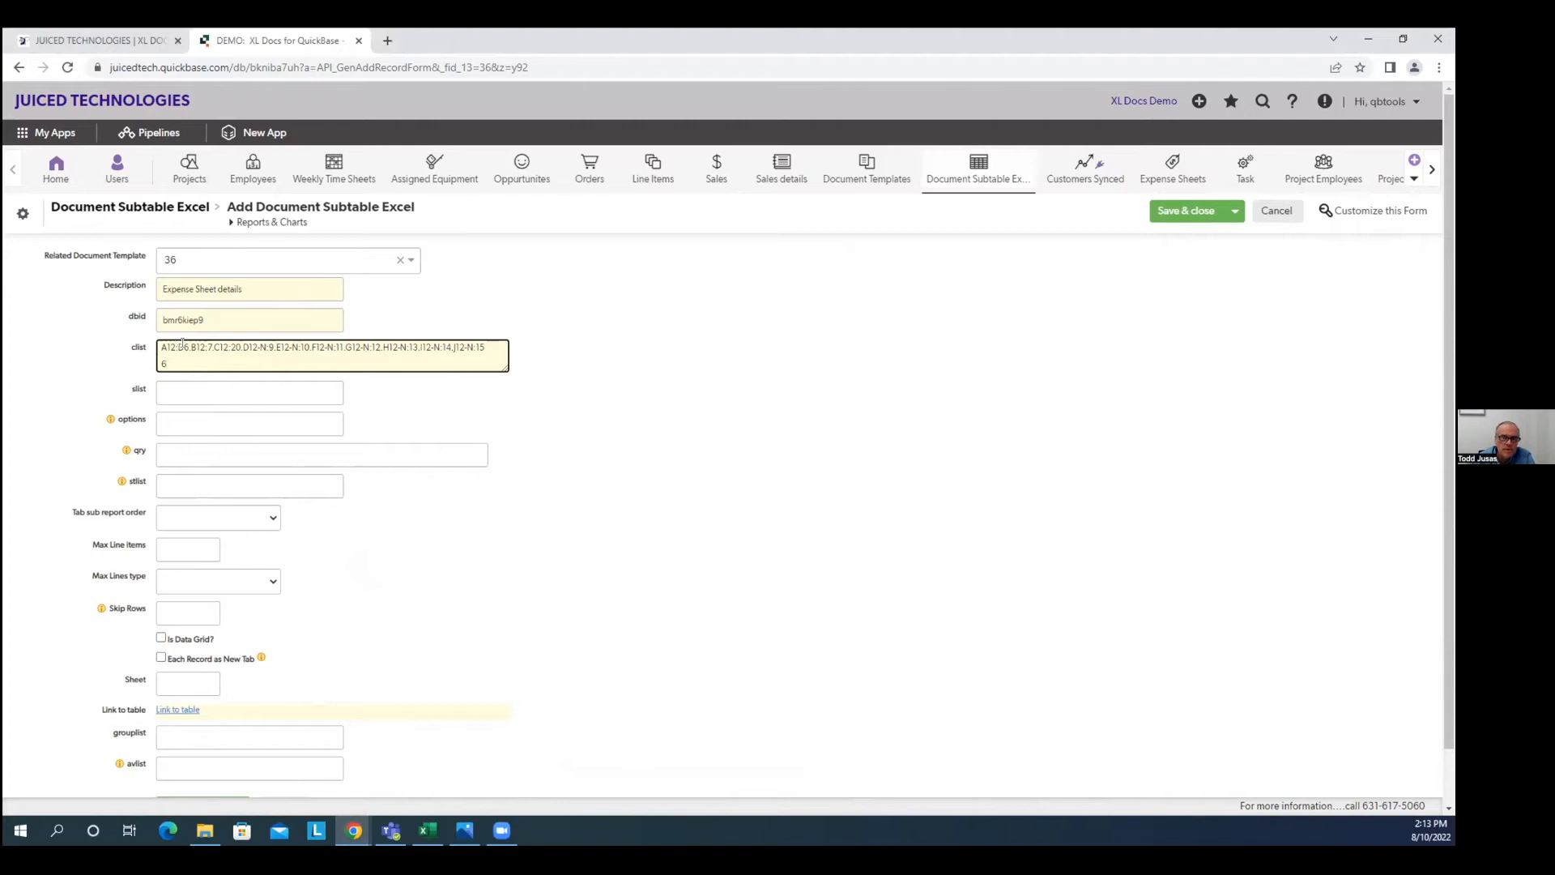
Step: Compare the D6 entry in the subtable clist with Date cell A12 in the Excel workbook
left_click_drag(178, 347, 184, 347)
key("alt+Tab")
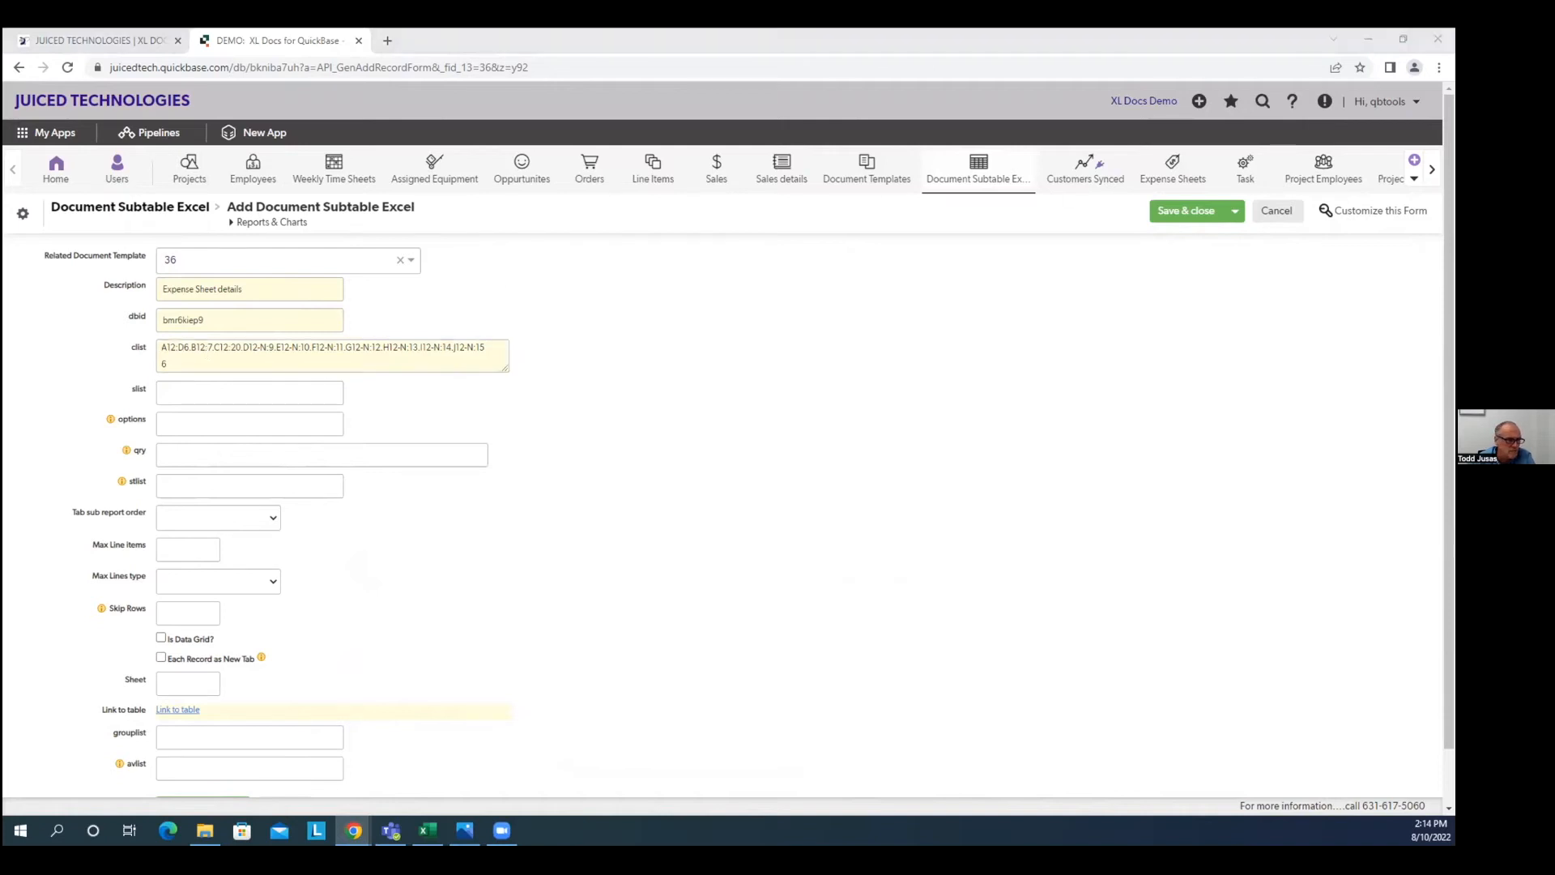
left_click(356, 457)
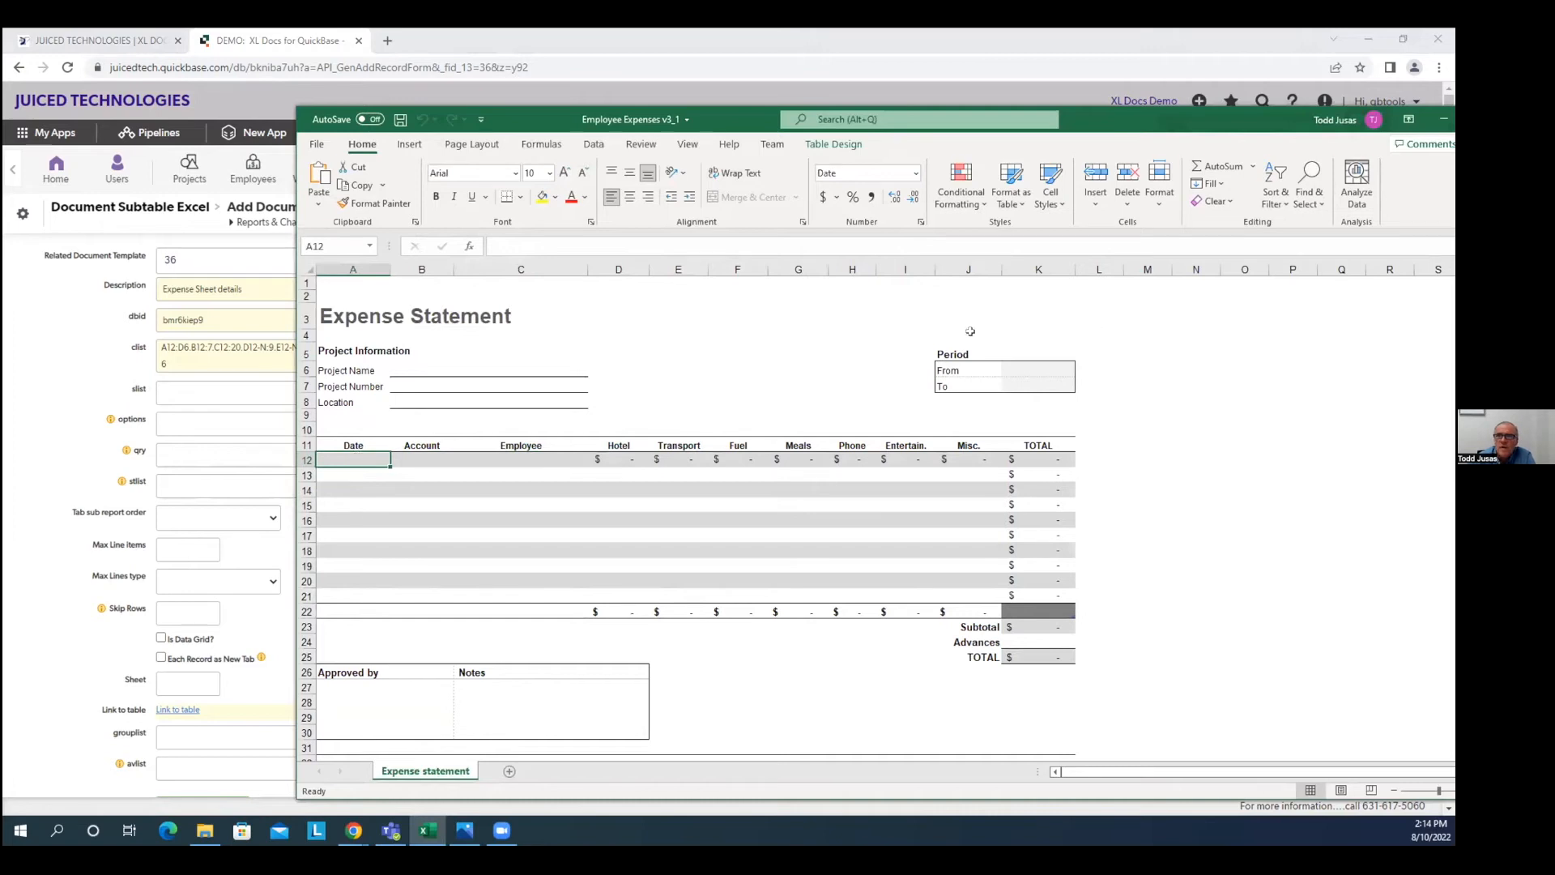
left_click_drag(718, 115, 683, 117)
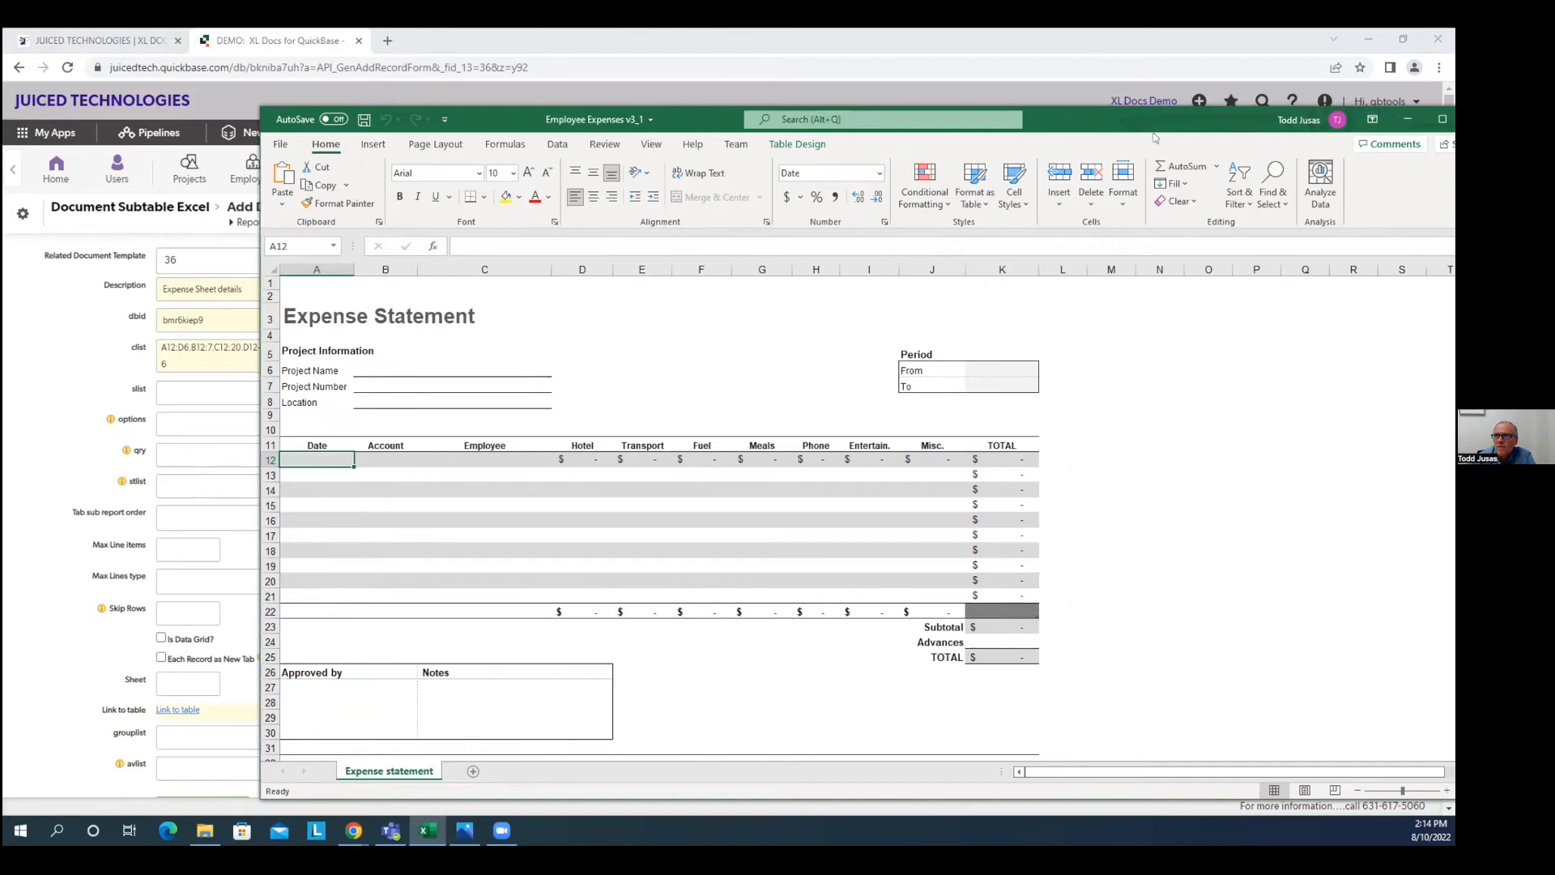
left_click_drag(1124, 111, 1095, 107)
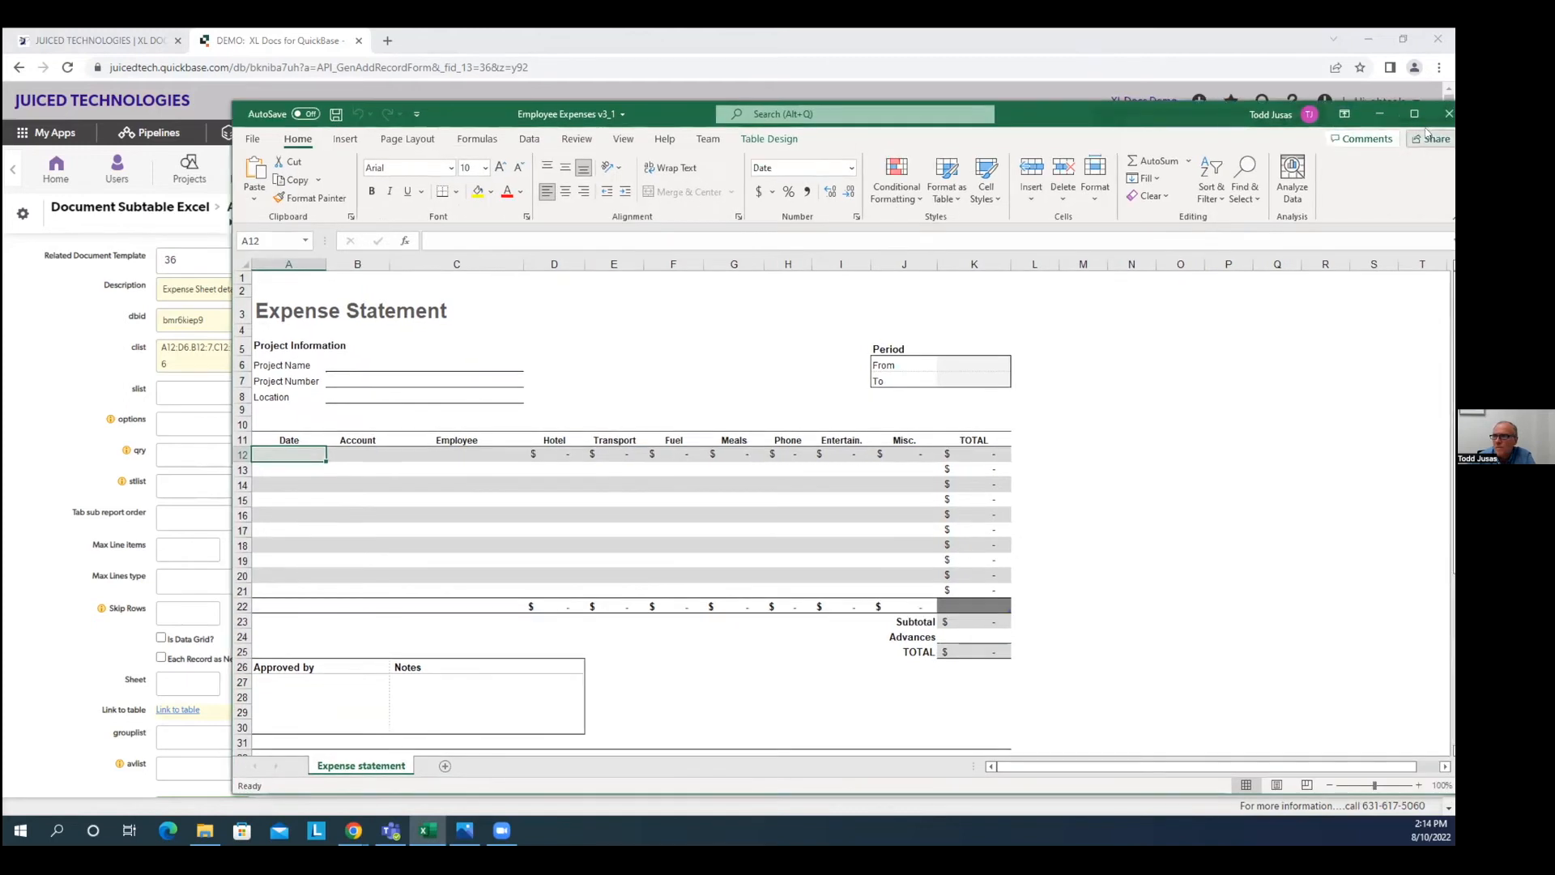
left_click(1380, 114)
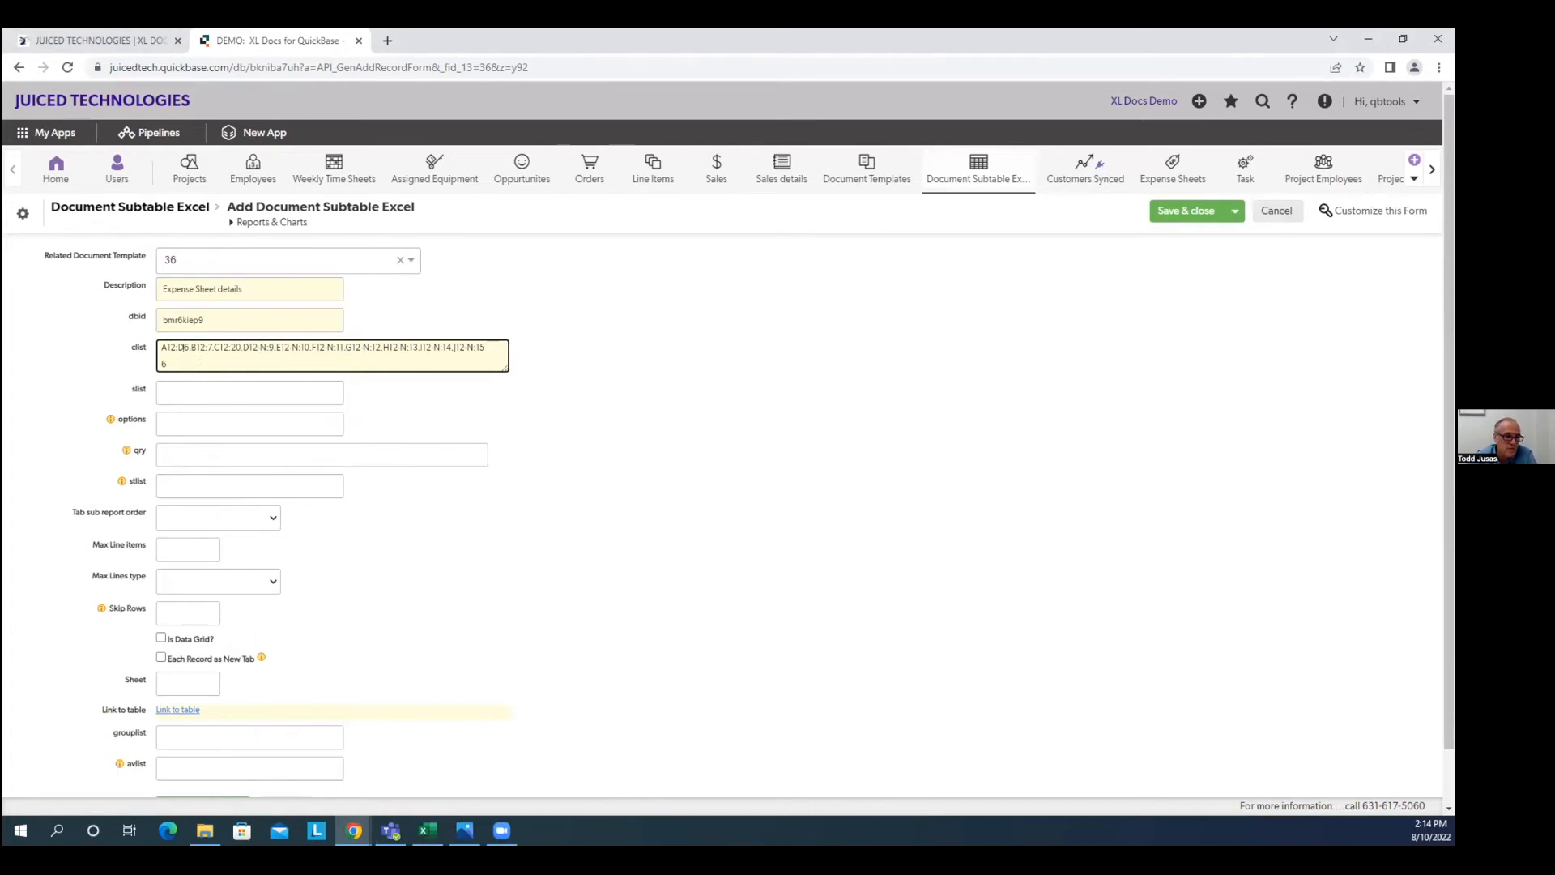
Step: Switch to the Excel workbook and check the Account, Hotel and Transport columns against the subtable clist
key("alt+Tab")
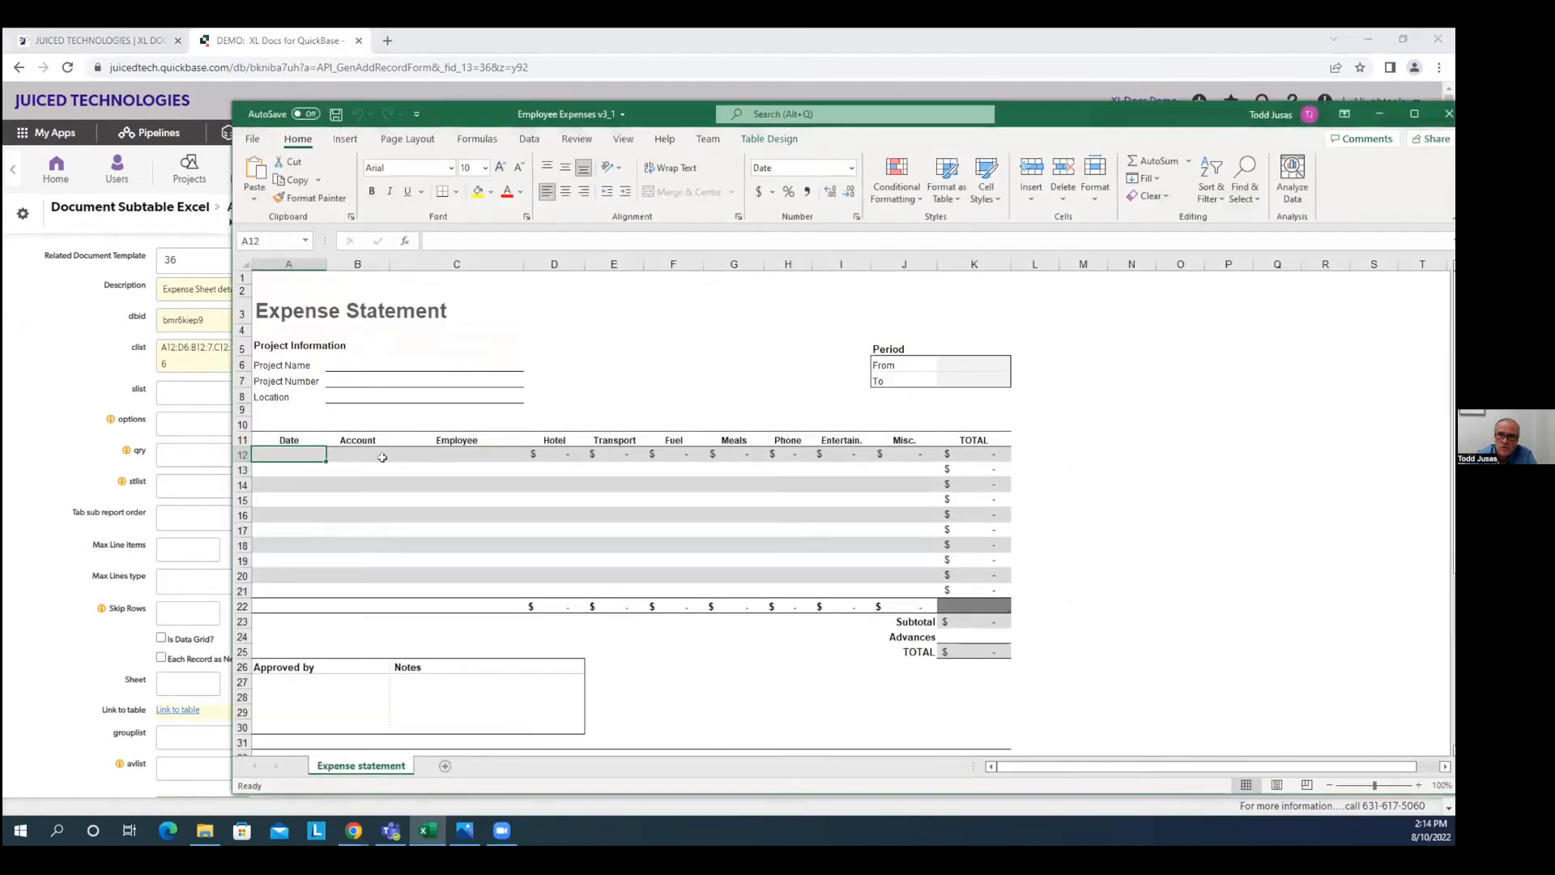
left_click(379, 458)
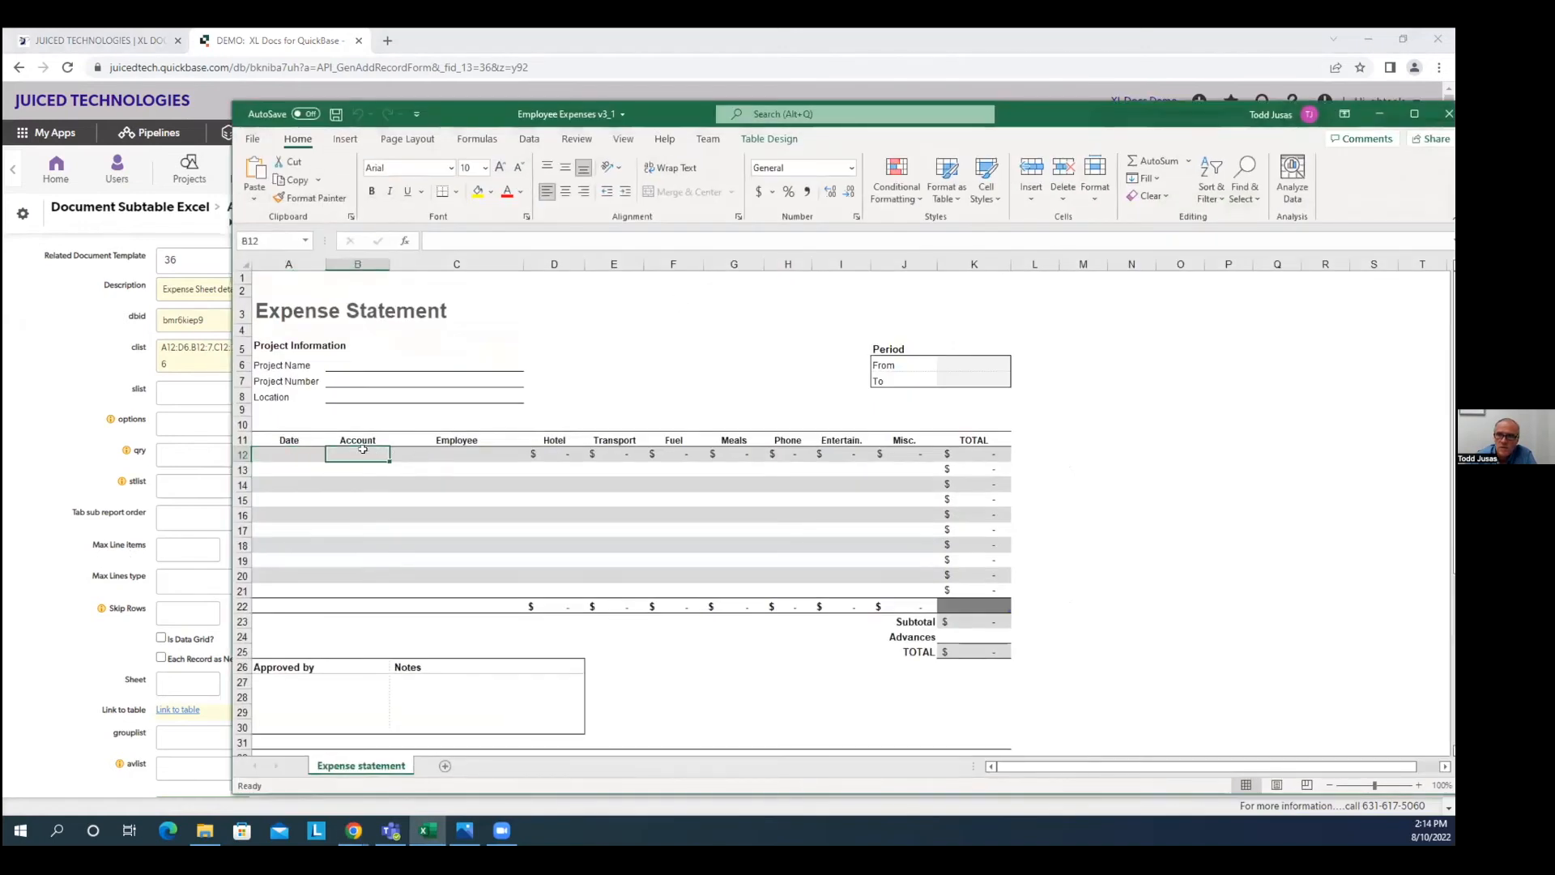
left_click(350, 269)
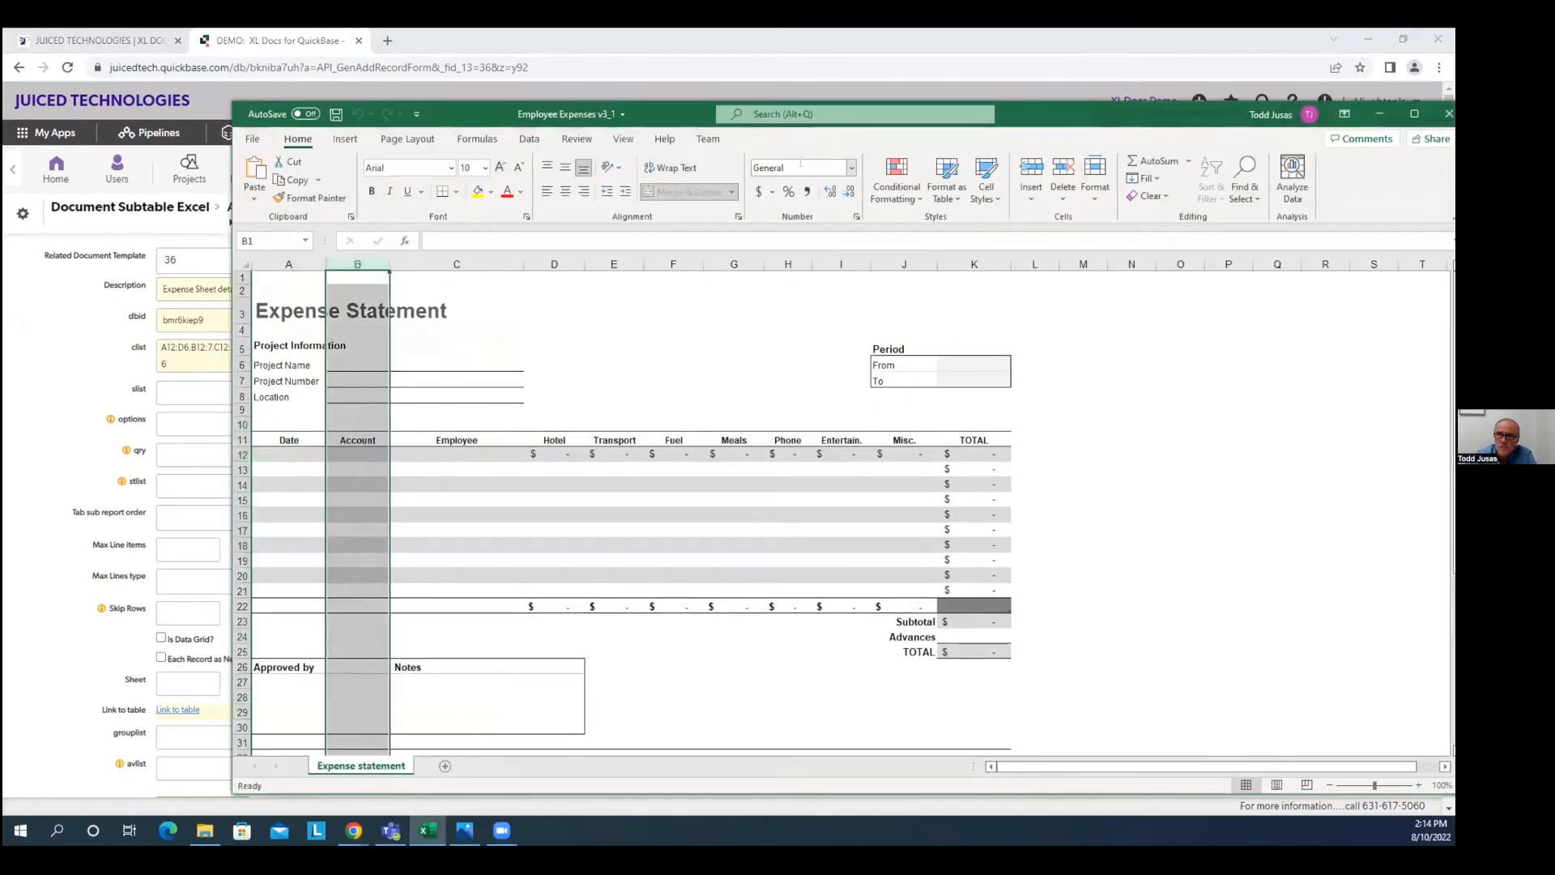
left_click(563, 441)
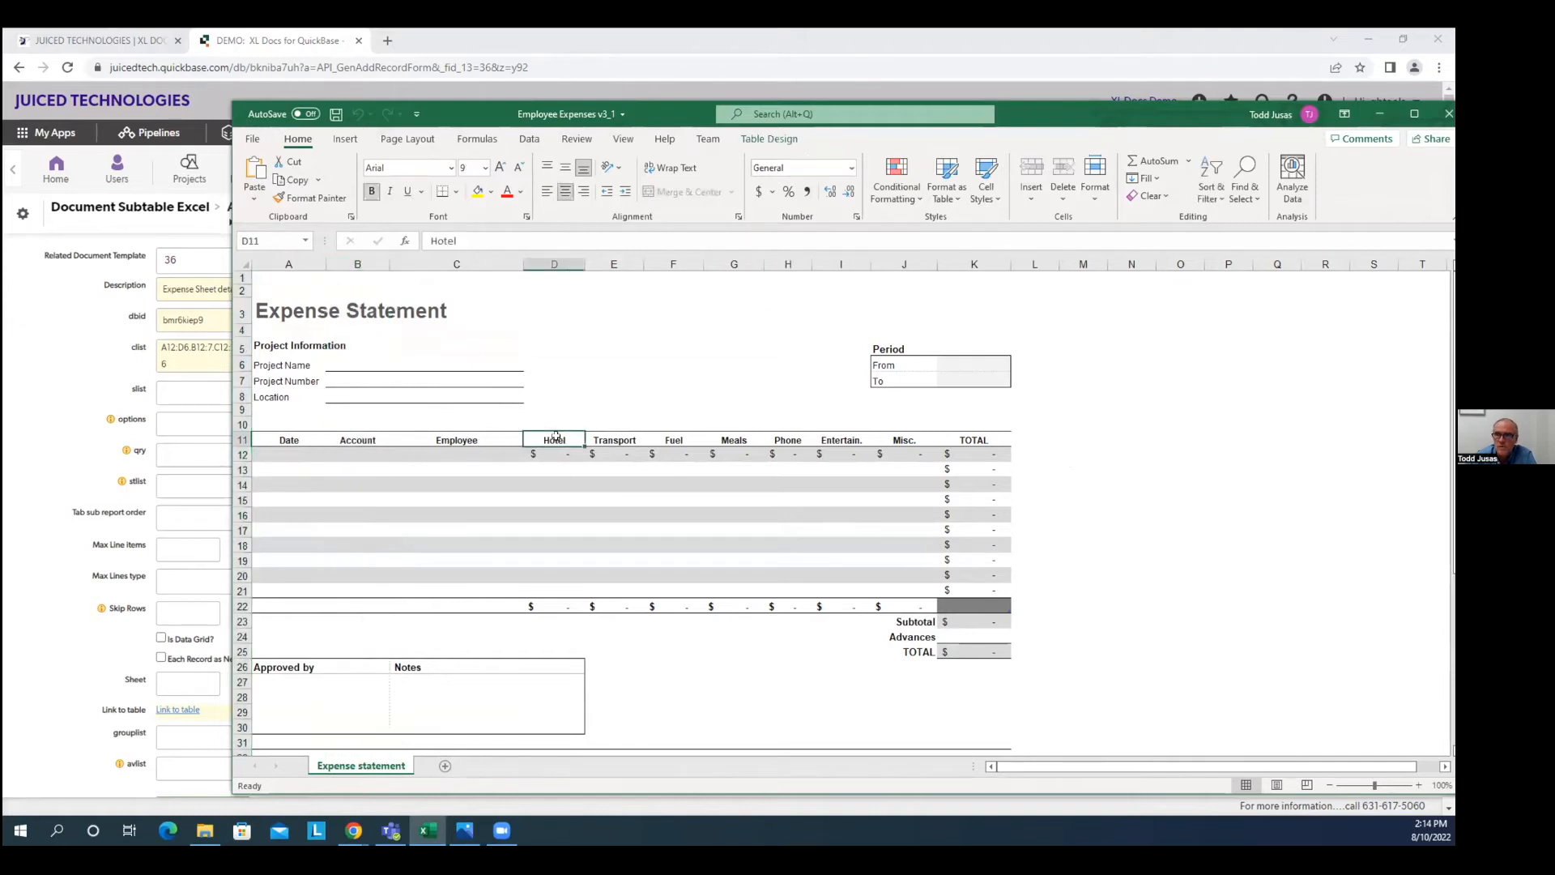
left_click(554, 266)
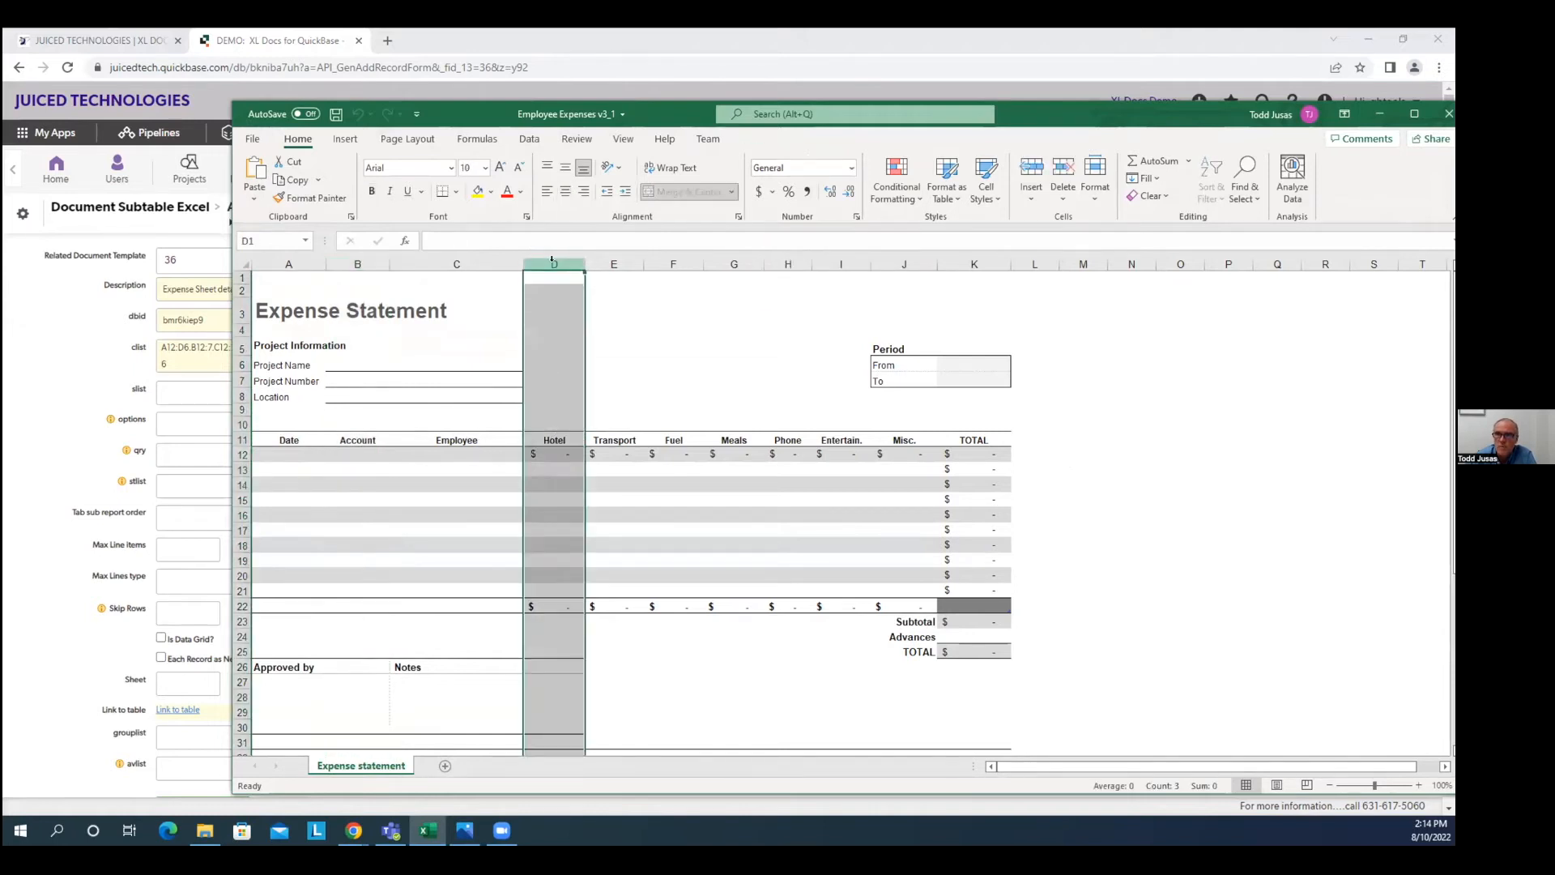
left_click(614, 265)
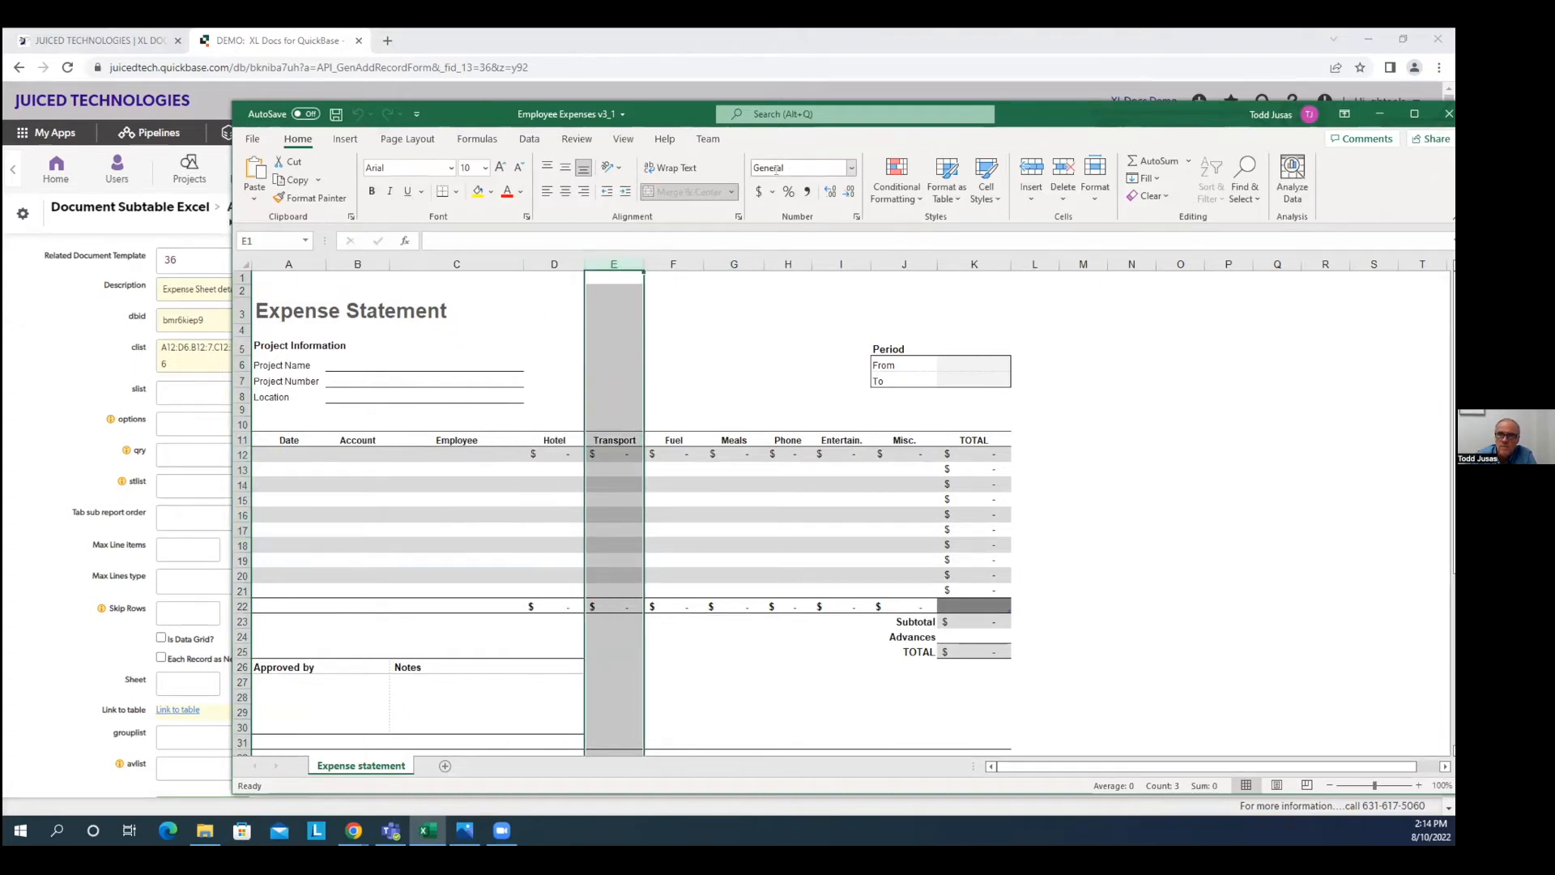
Step: Return to the Quickbase subtable form, remove the trailing 6 from the clist and set the slist to 6
left_click(178, 356)
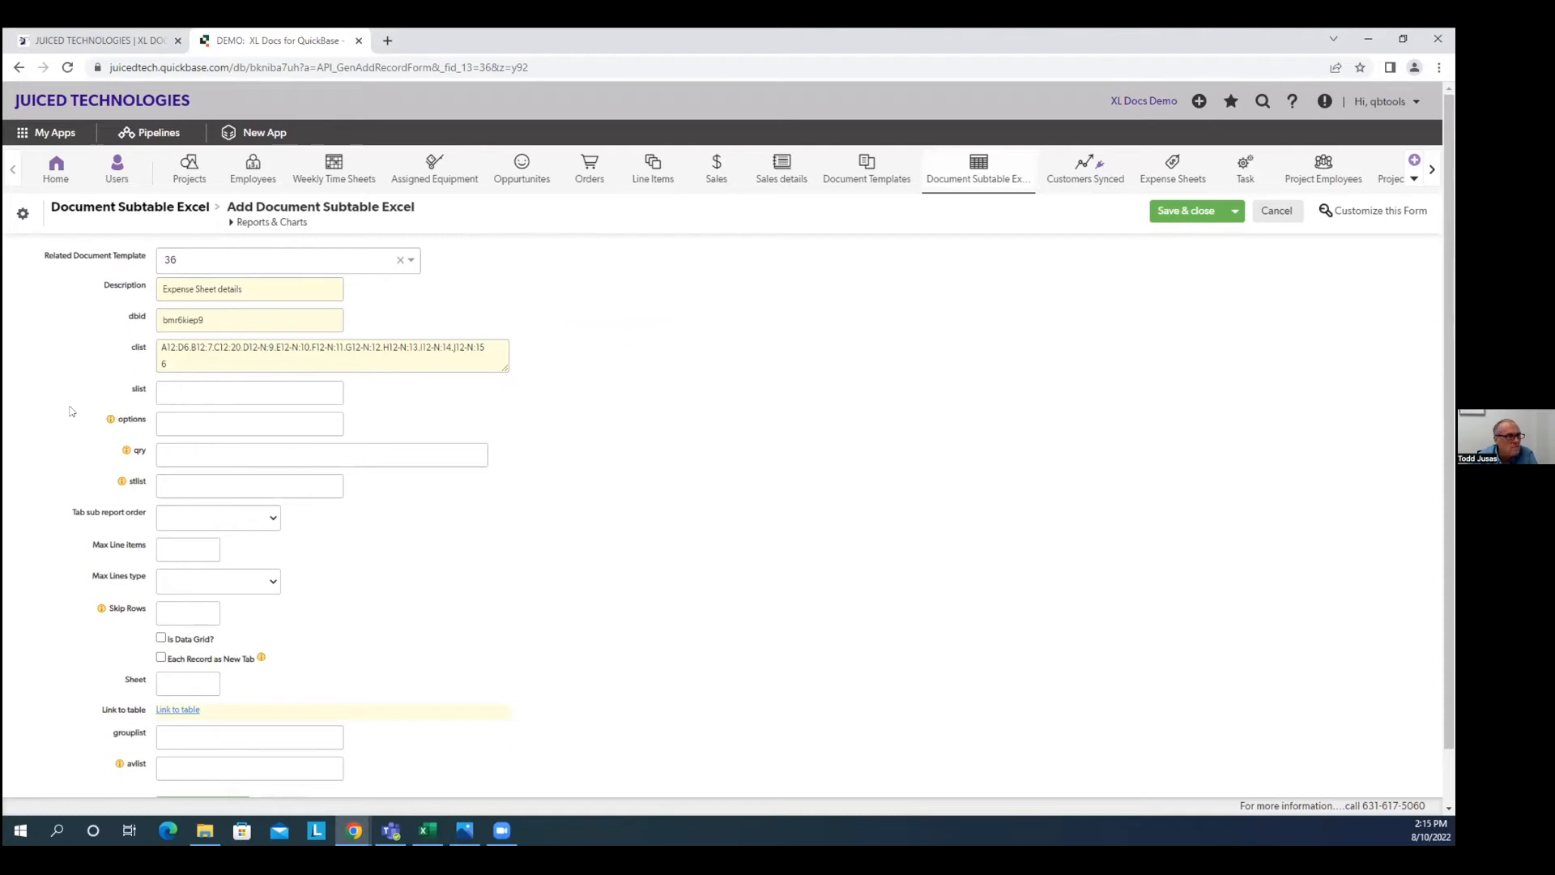
left_click(209, 367)
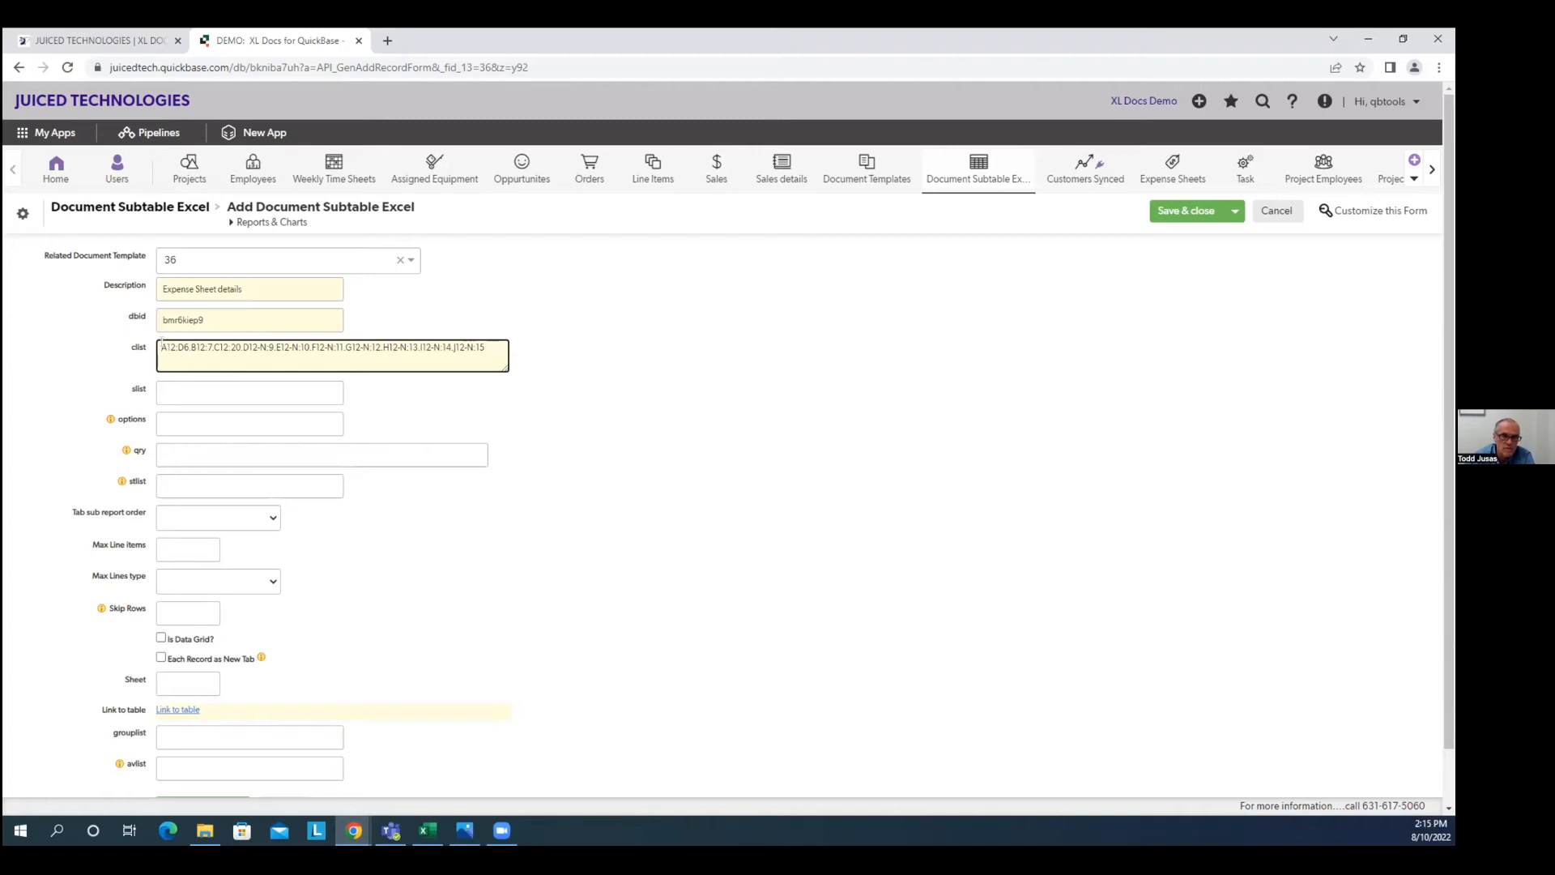
left_click(192, 400)
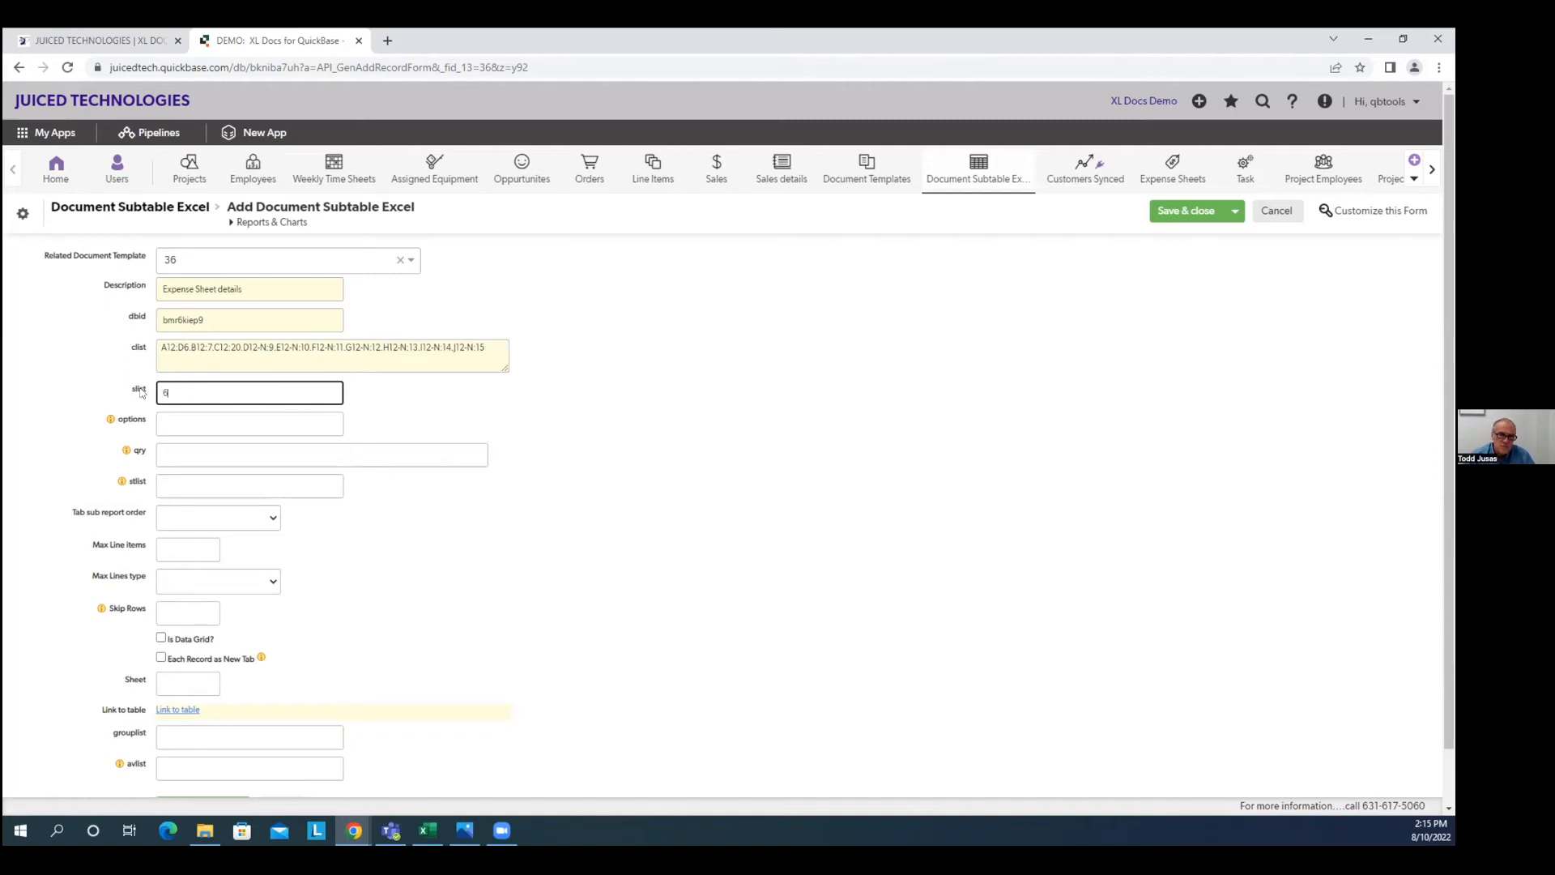
left_click(391, 393)
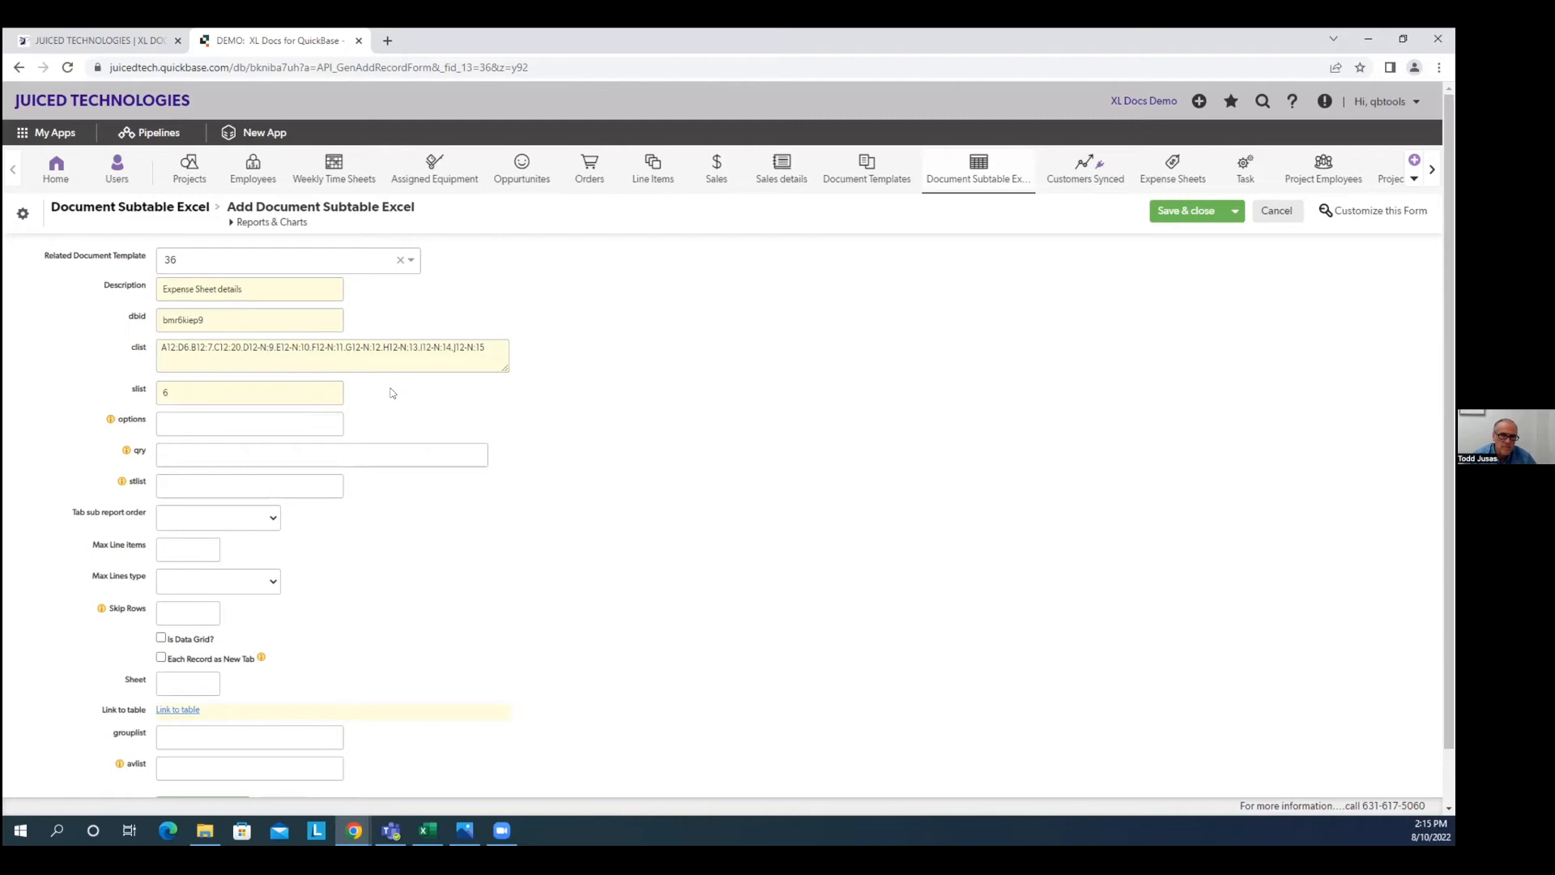
Step: Set the qry of the Expense Sheet details subtable to {'18'.EX.'[RK]'}
left_click(183, 421)
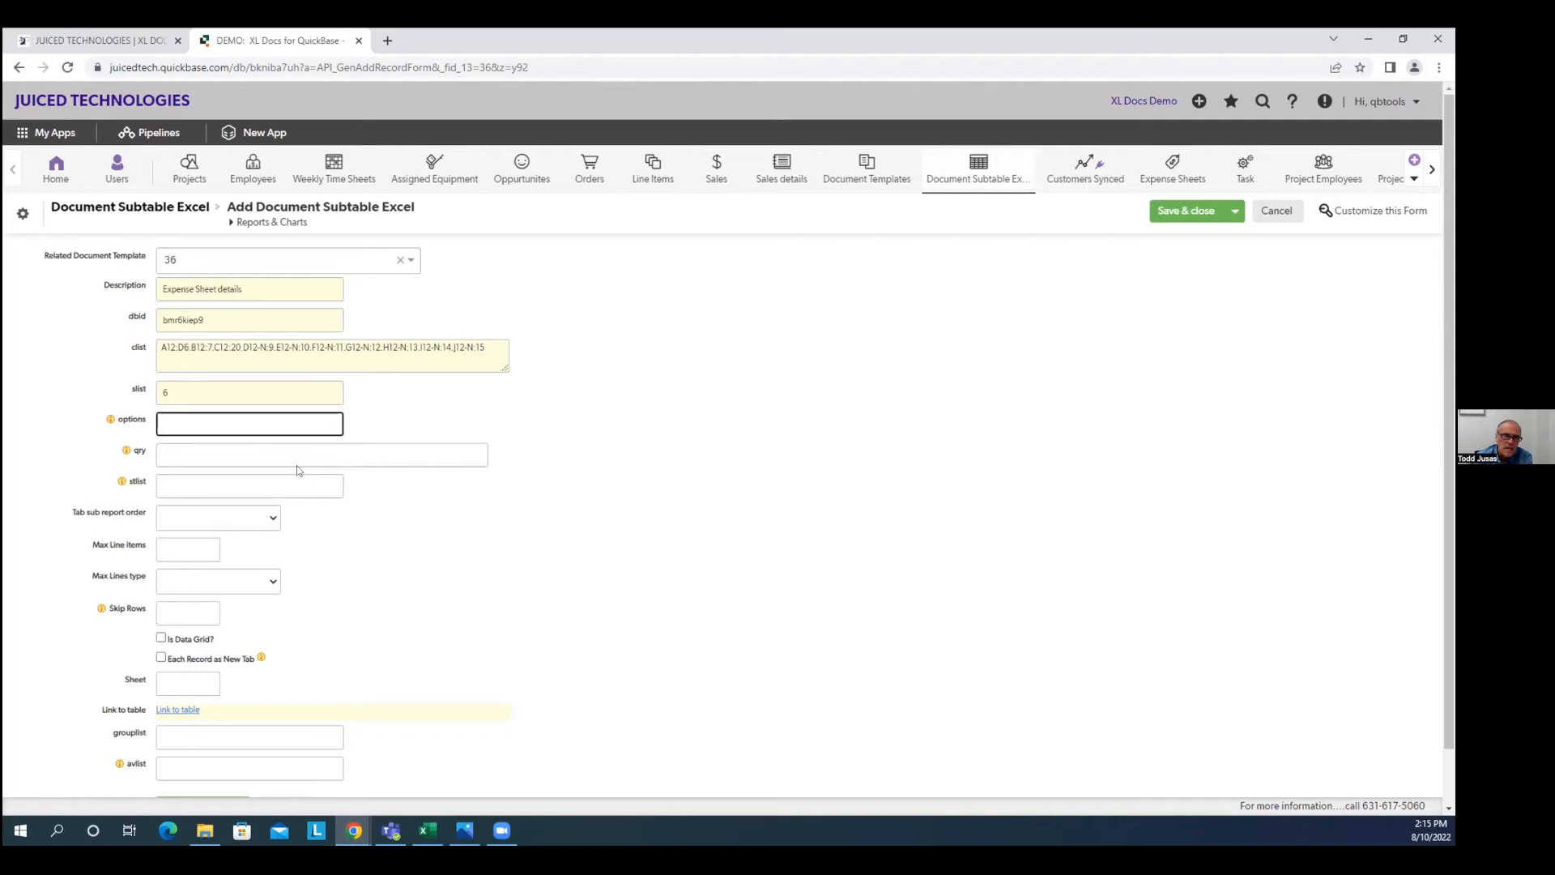
left_click(170, 452)
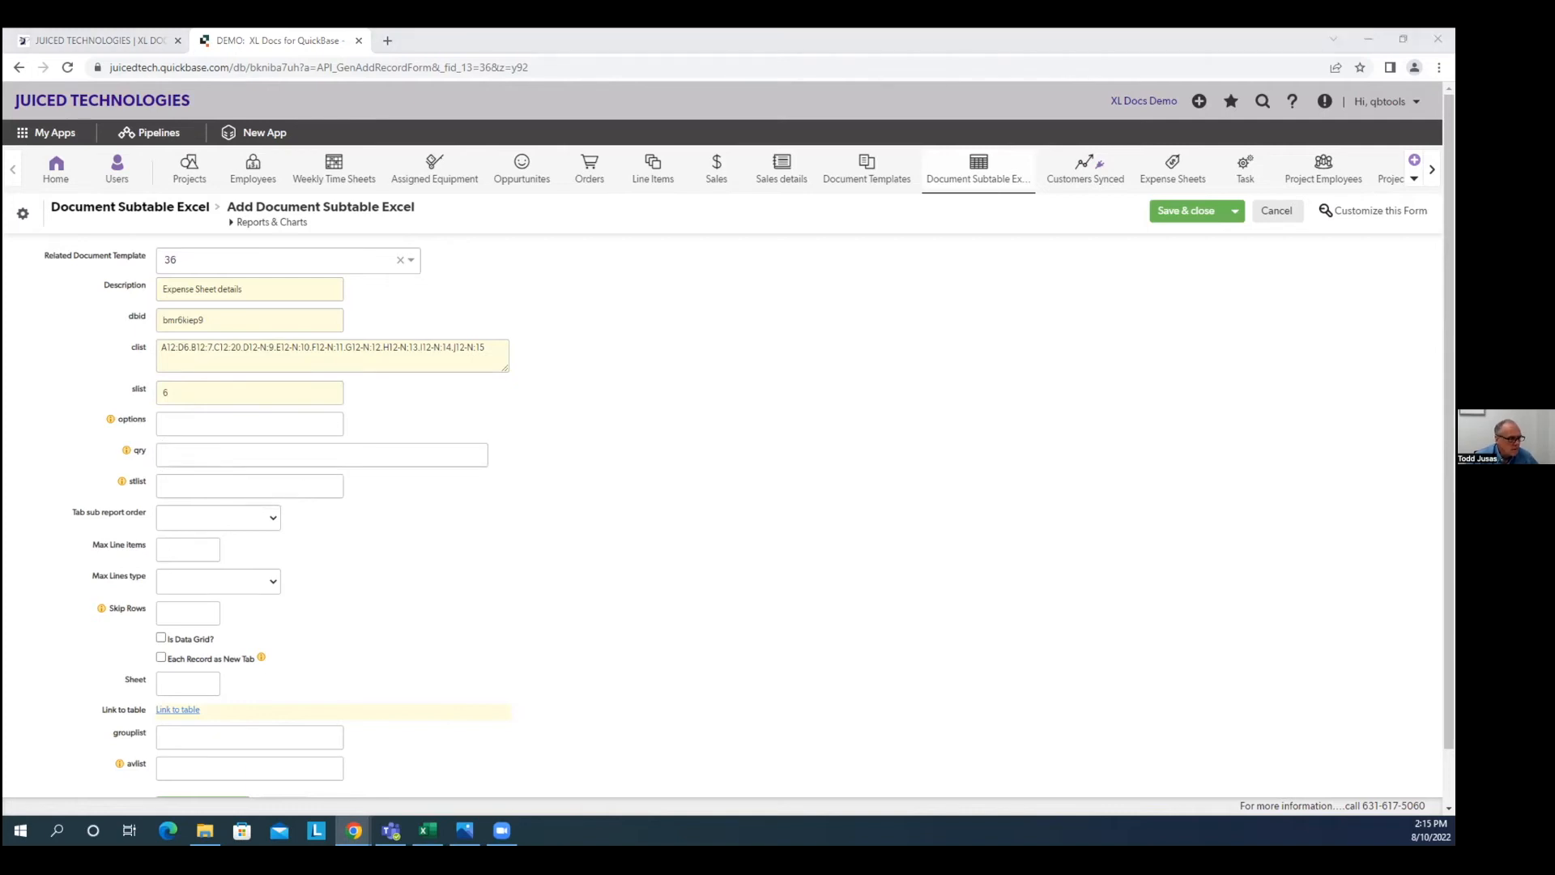
left_click(178, 459)
type("{'18'.EX.'[RK]'}")
left_click(492, 534)
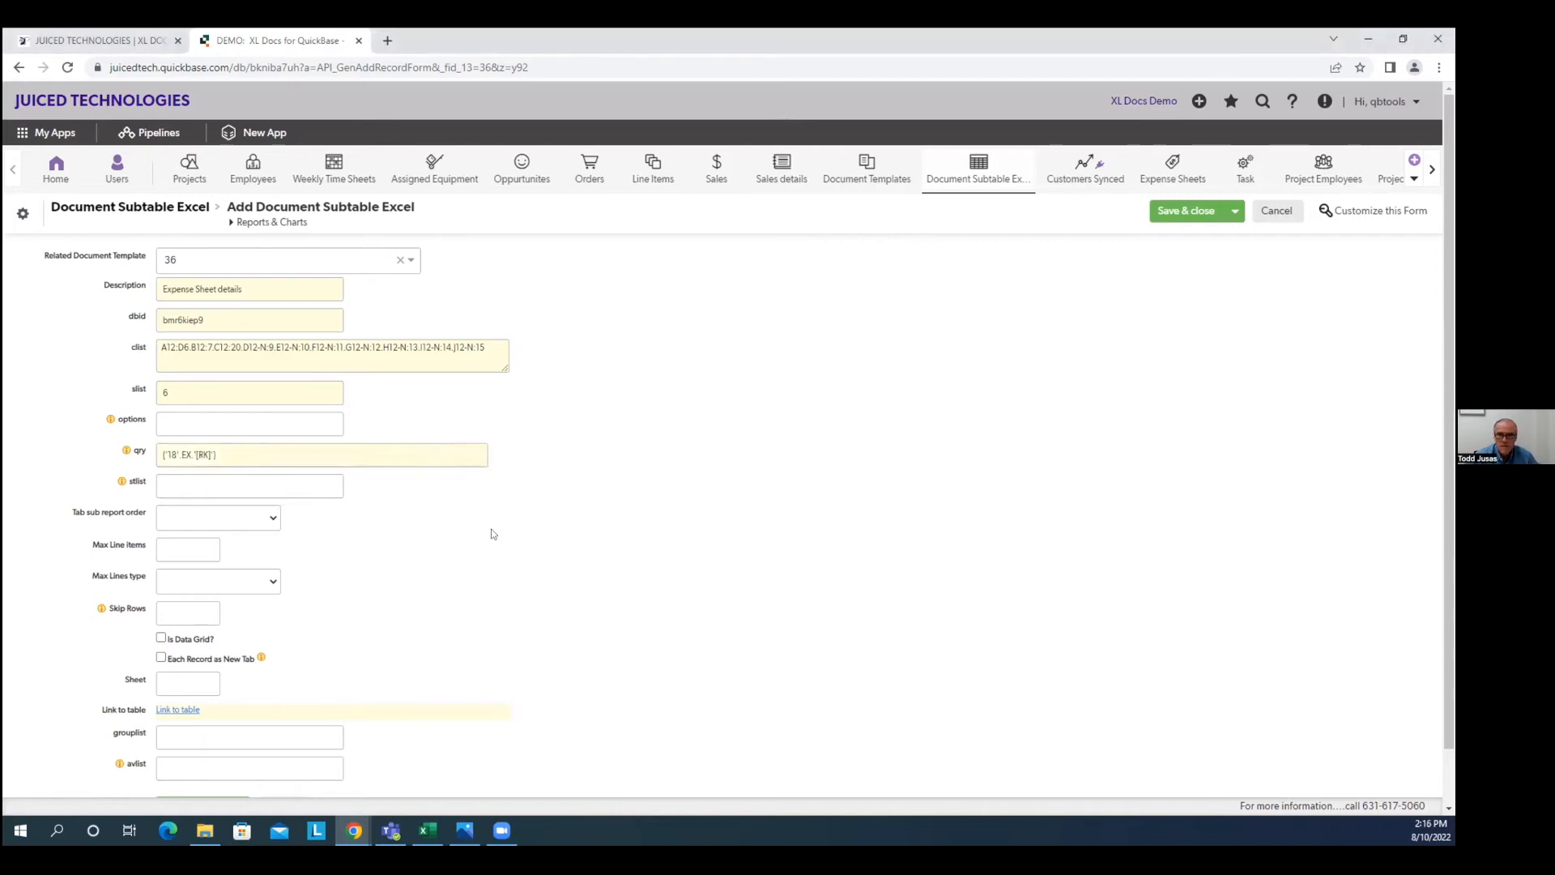
left_click(263, 464)
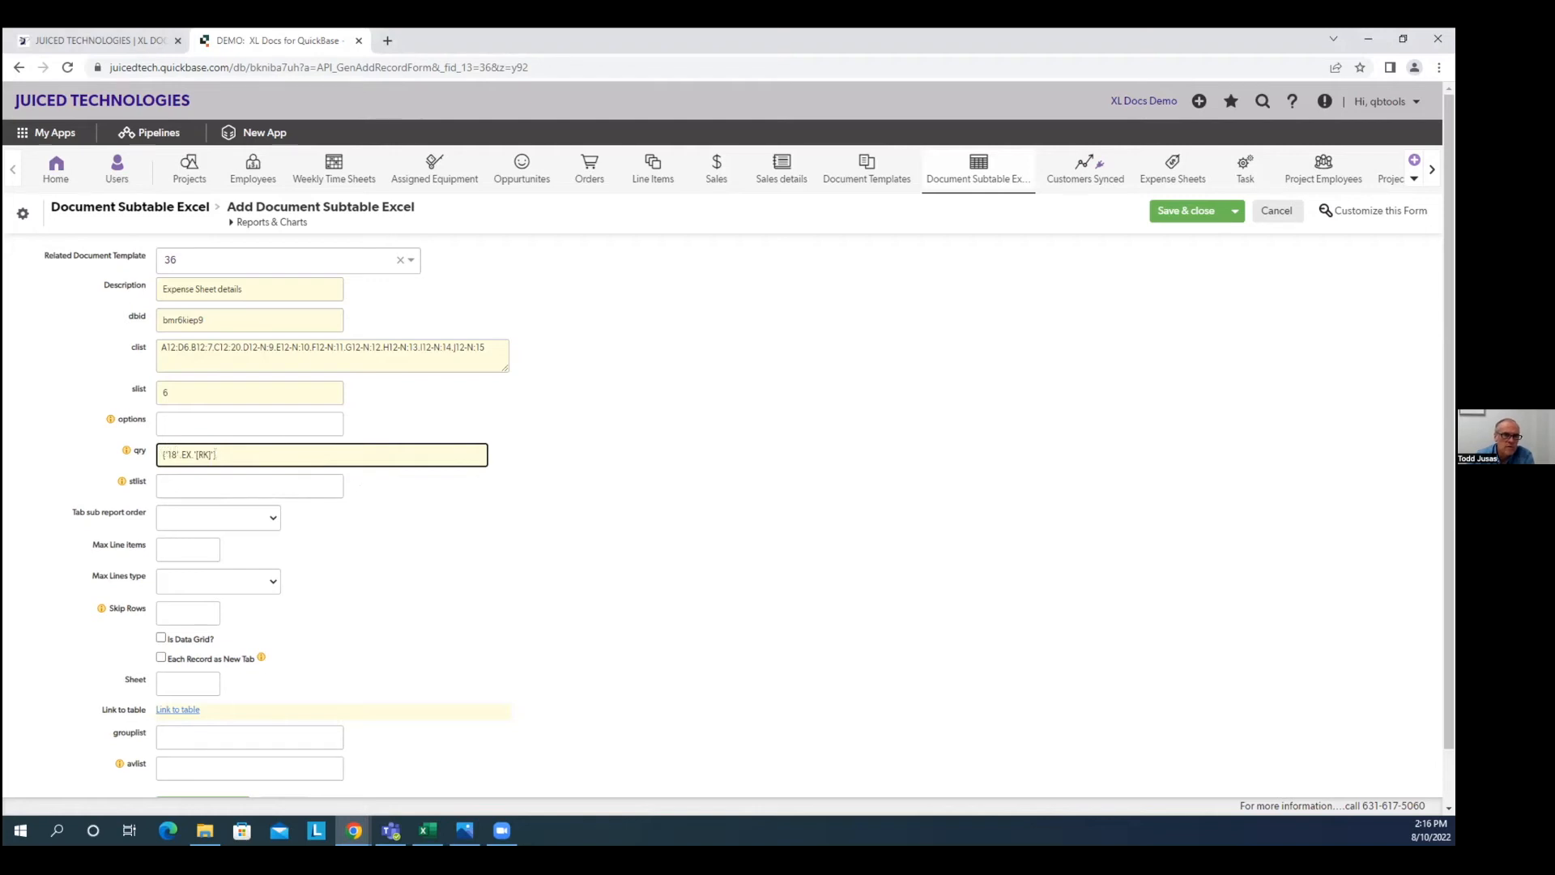
left_click_drag(198, 454, 207, 453)
left_click(503, 538)
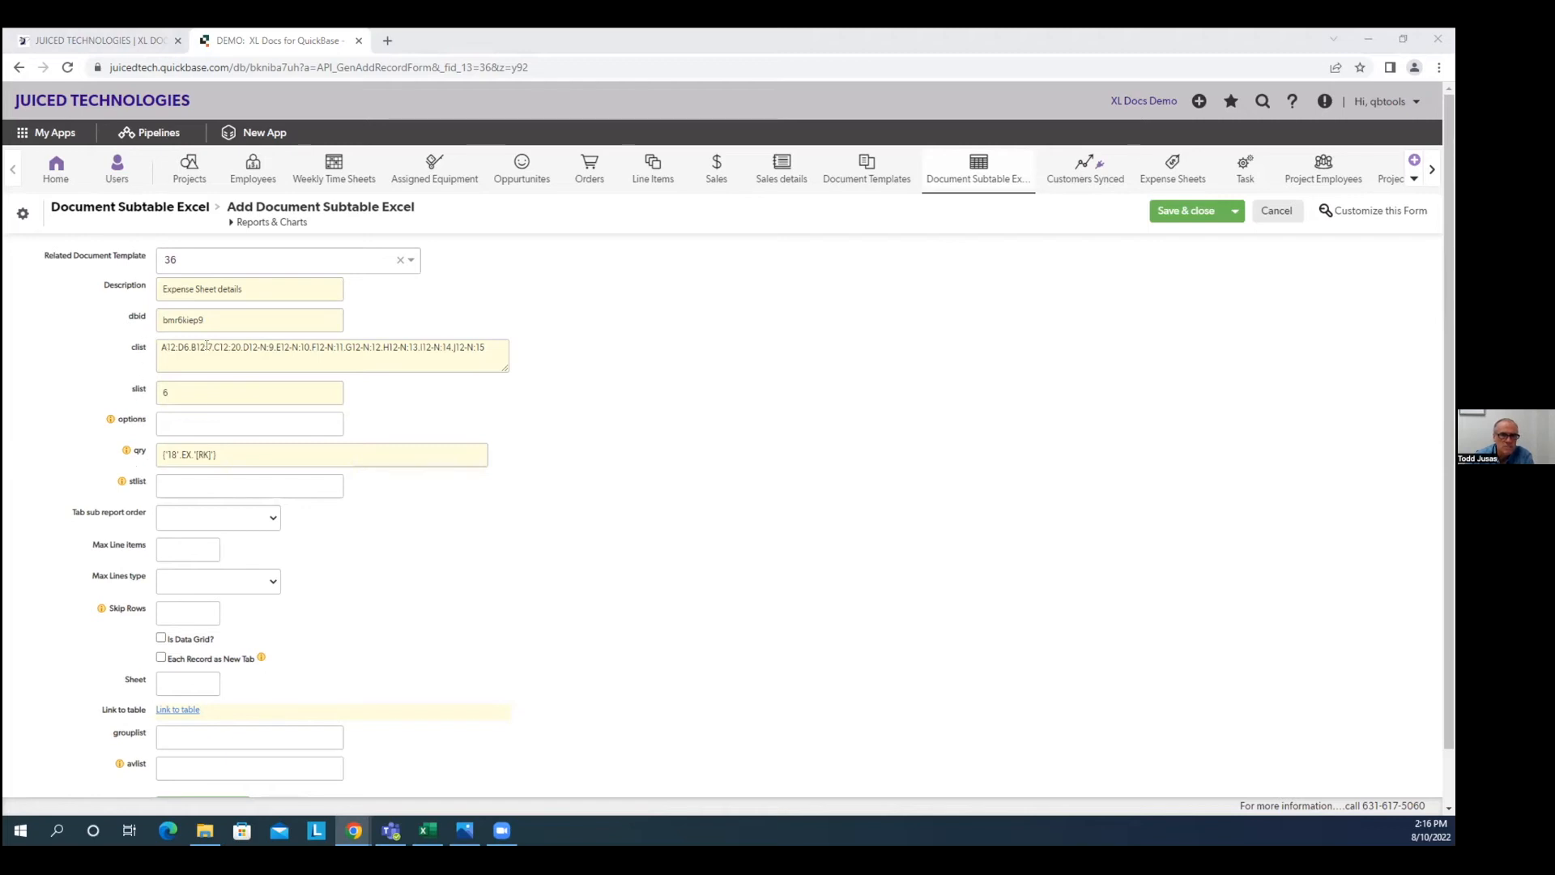
Step: Check the slist entry, read the help on the available sort options and review the RK reference in the qry
left_click(170, 391)
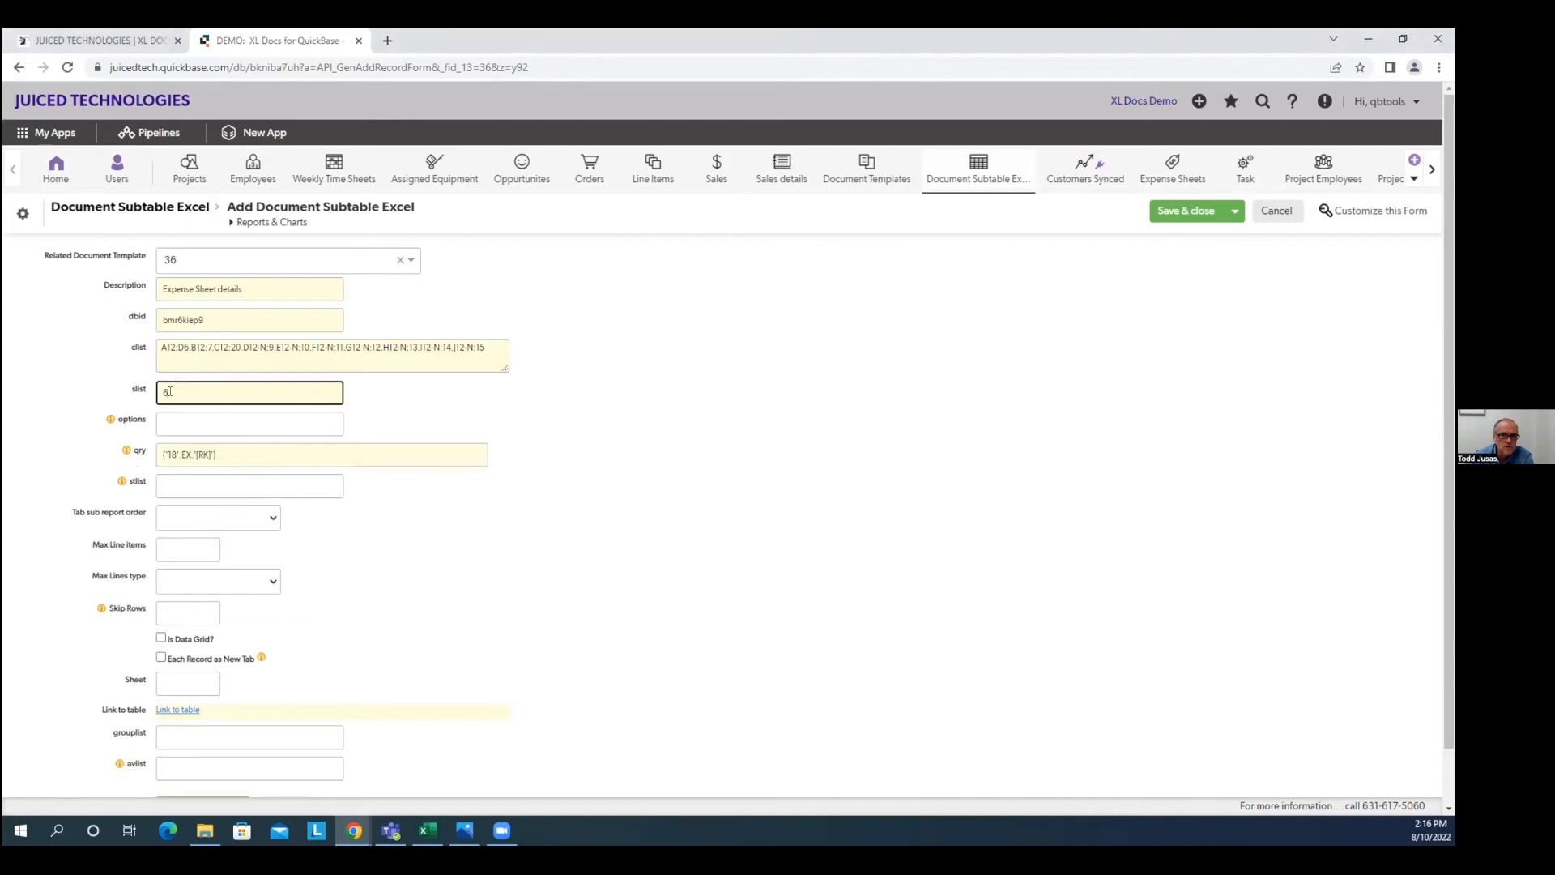
left_click(143, 421)
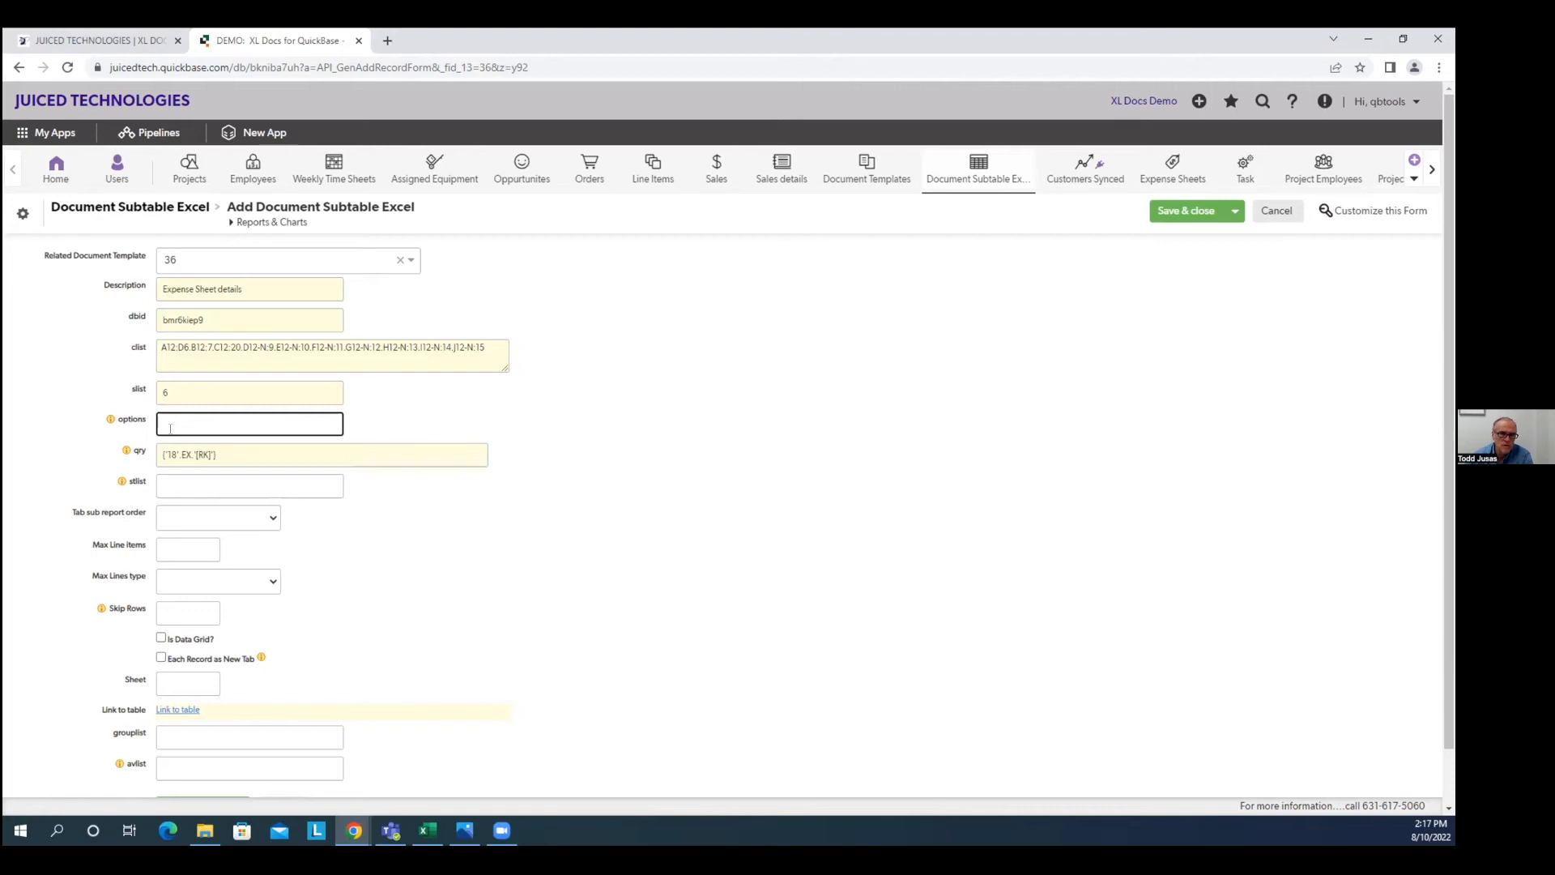
mouse_move(112, 421)
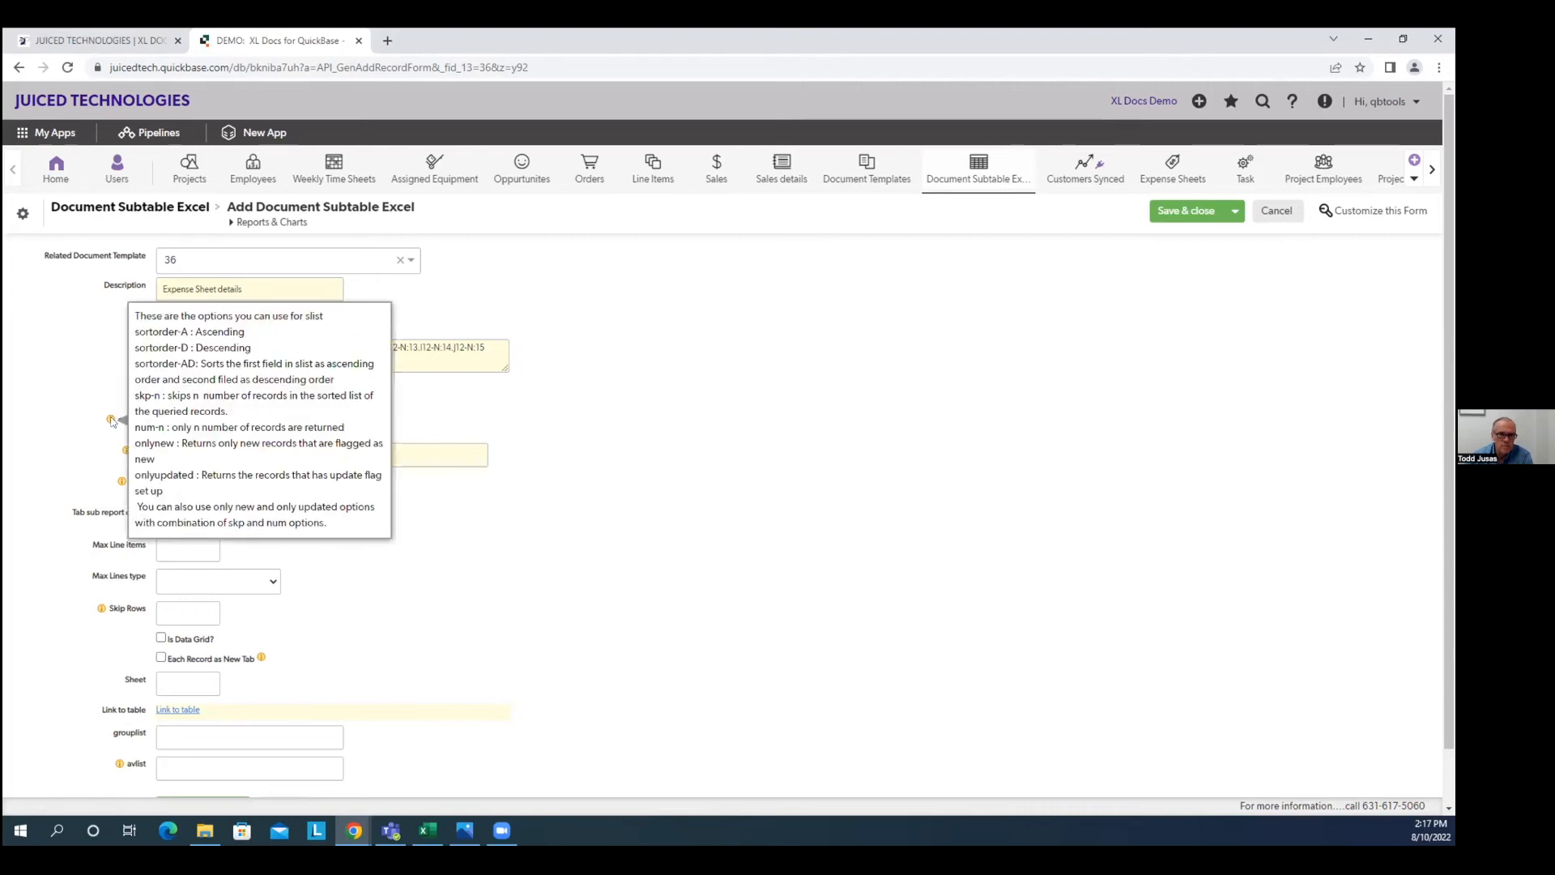
left_click(228, 455)
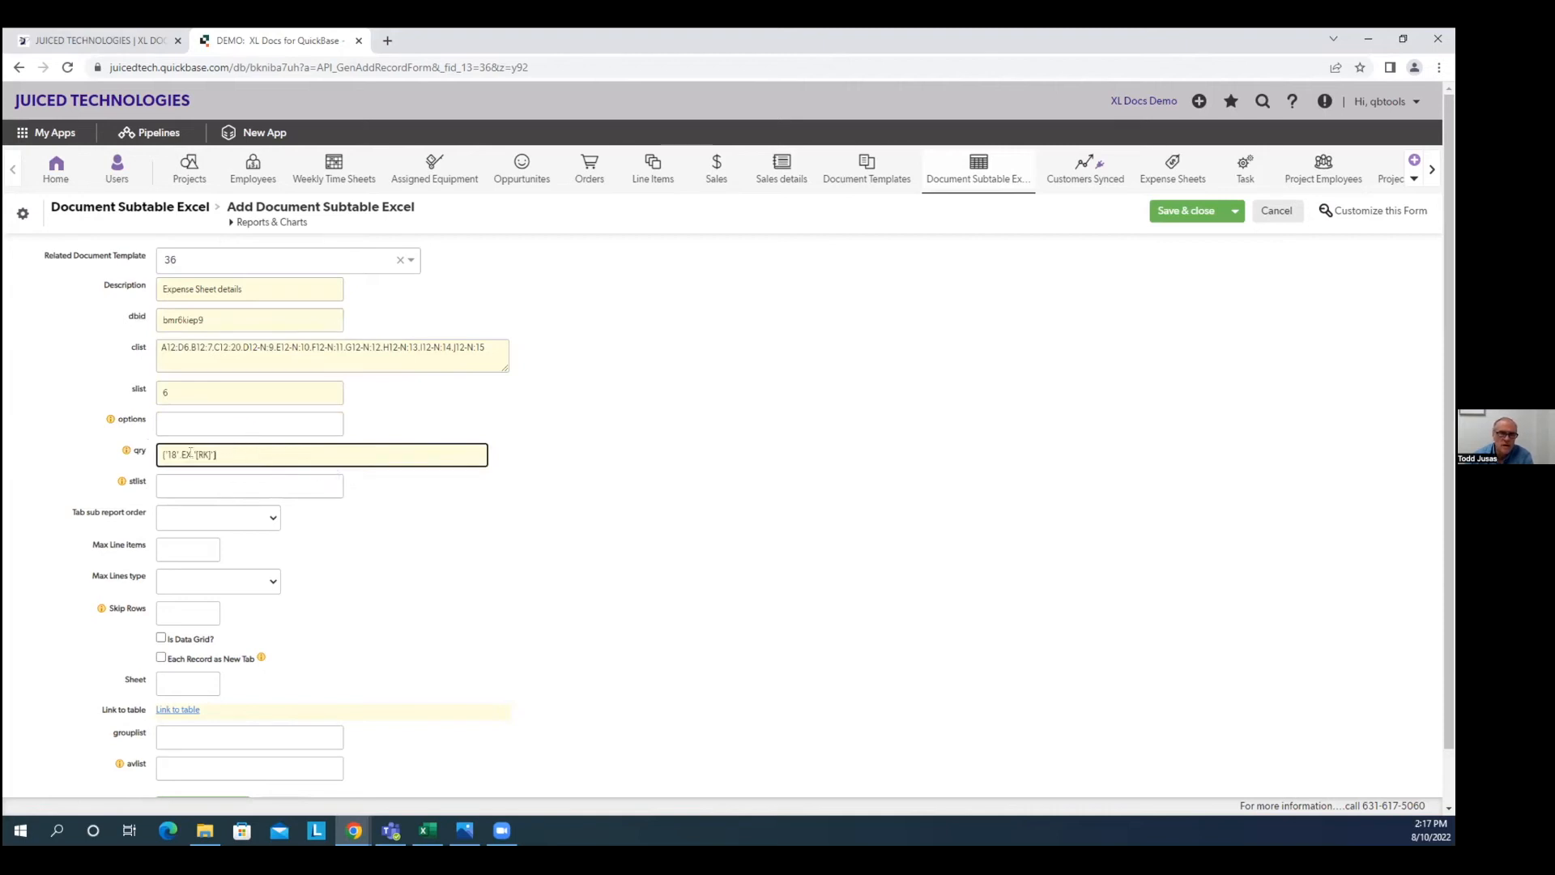
double_click(202, 455)
left_click(407, 531)
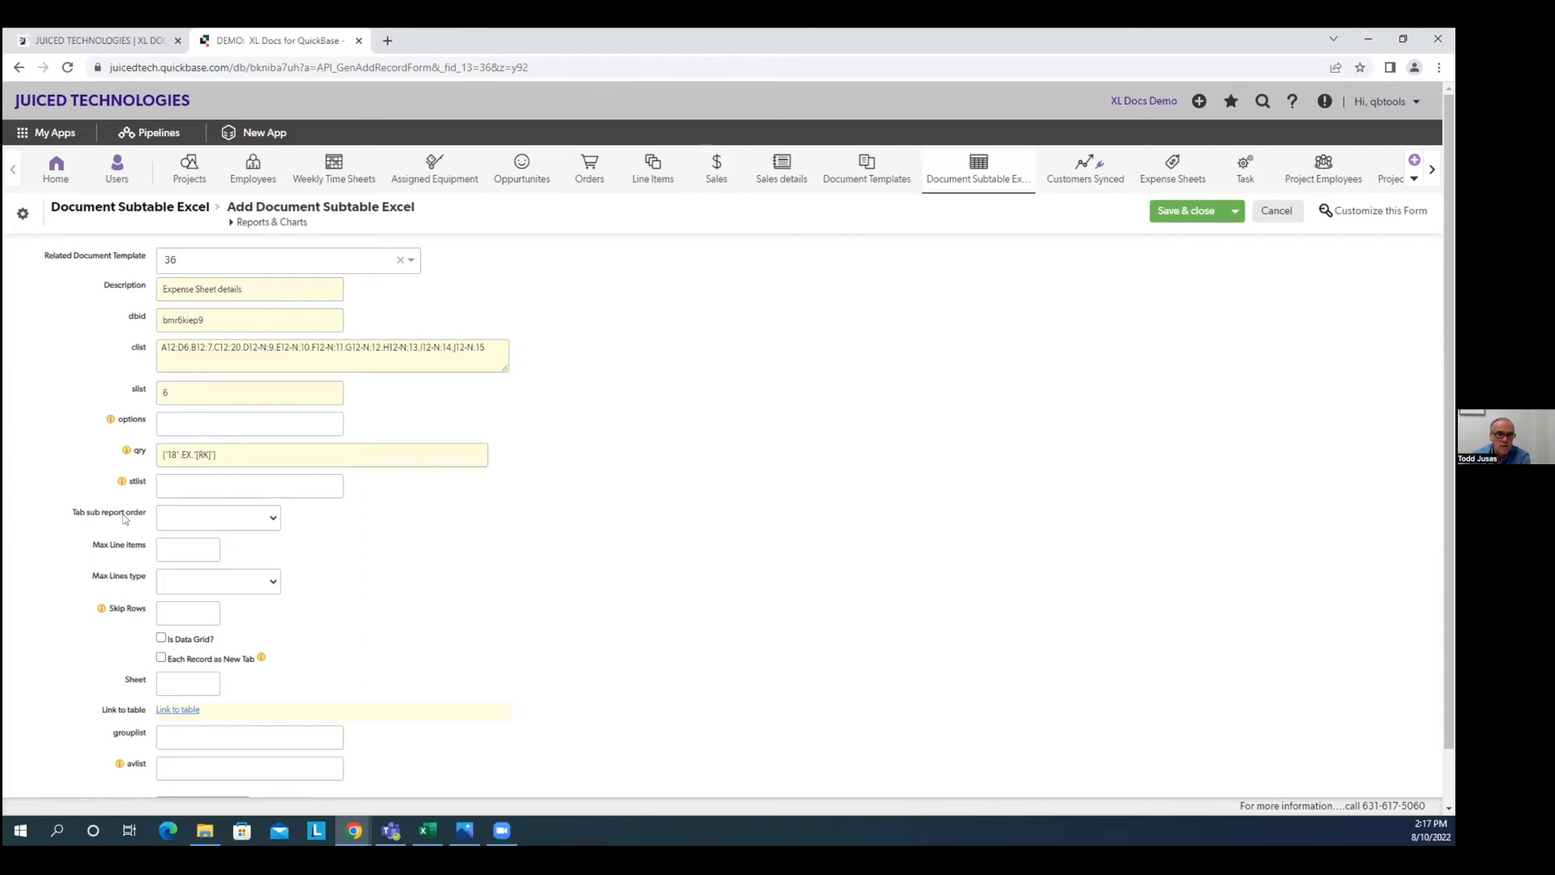
left_click(217, 520)
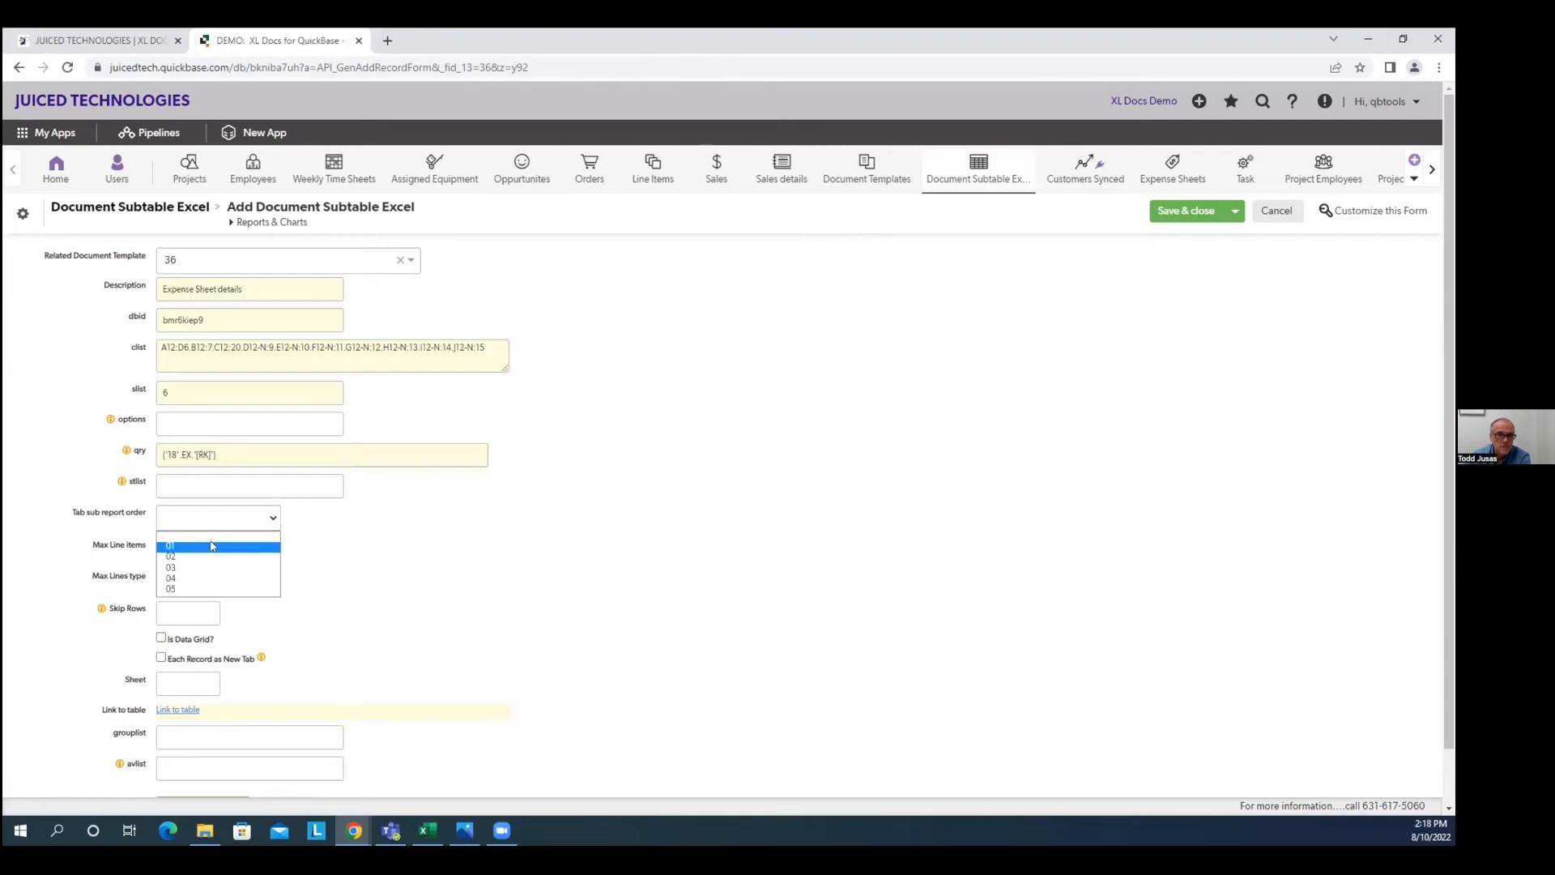
left_click(211, 546)
left_click(224, 518)
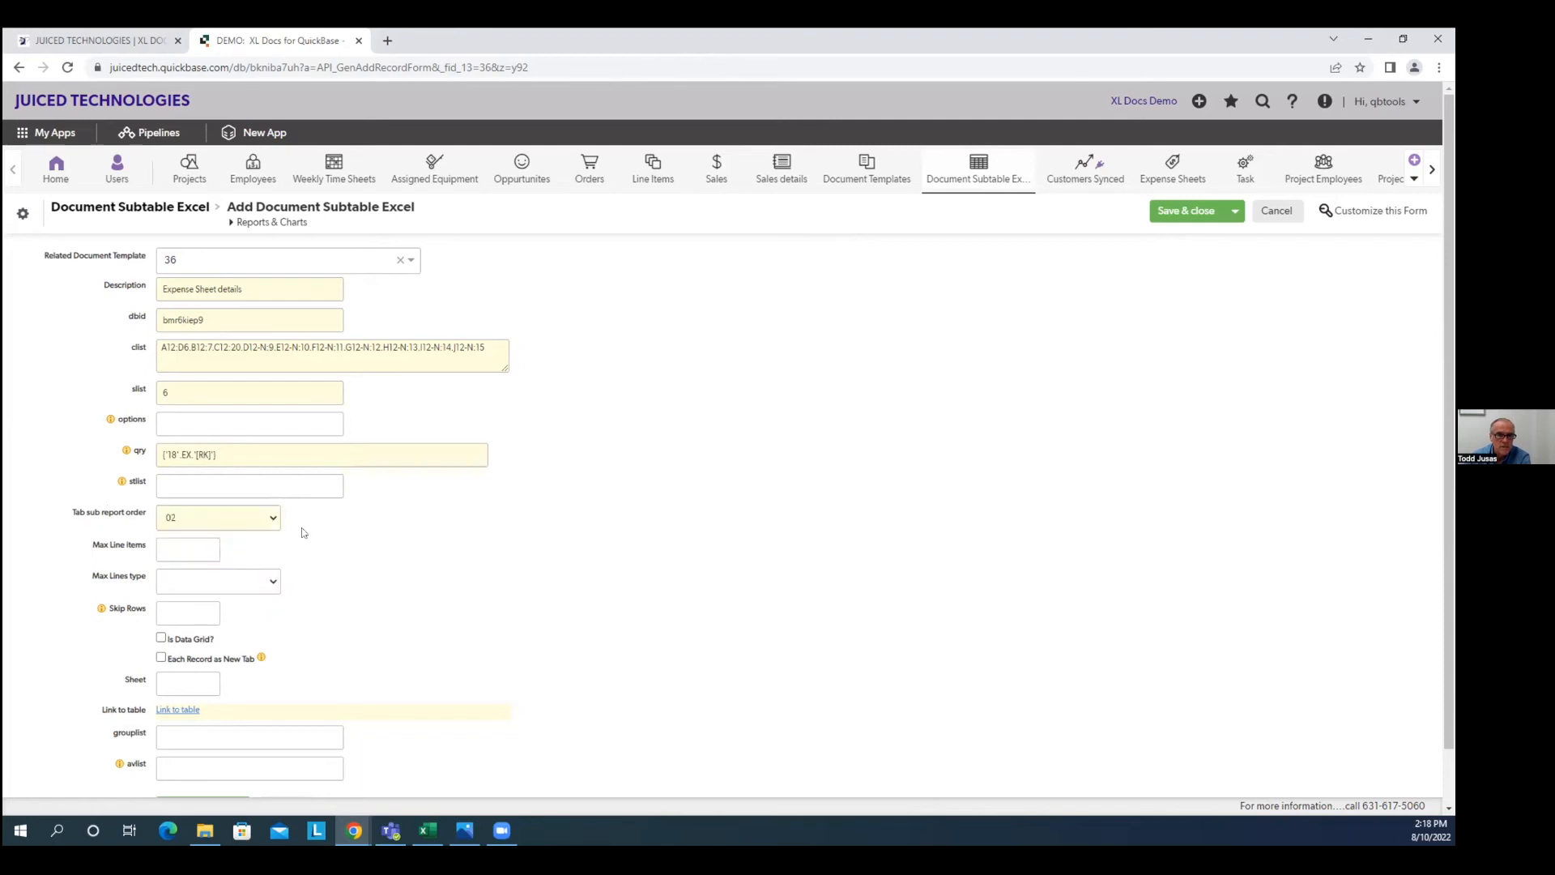
left_click(238, 518)
left_click(226, 537)
Step: Set the subtable's Max Line items to 10
left_click(184, 547)
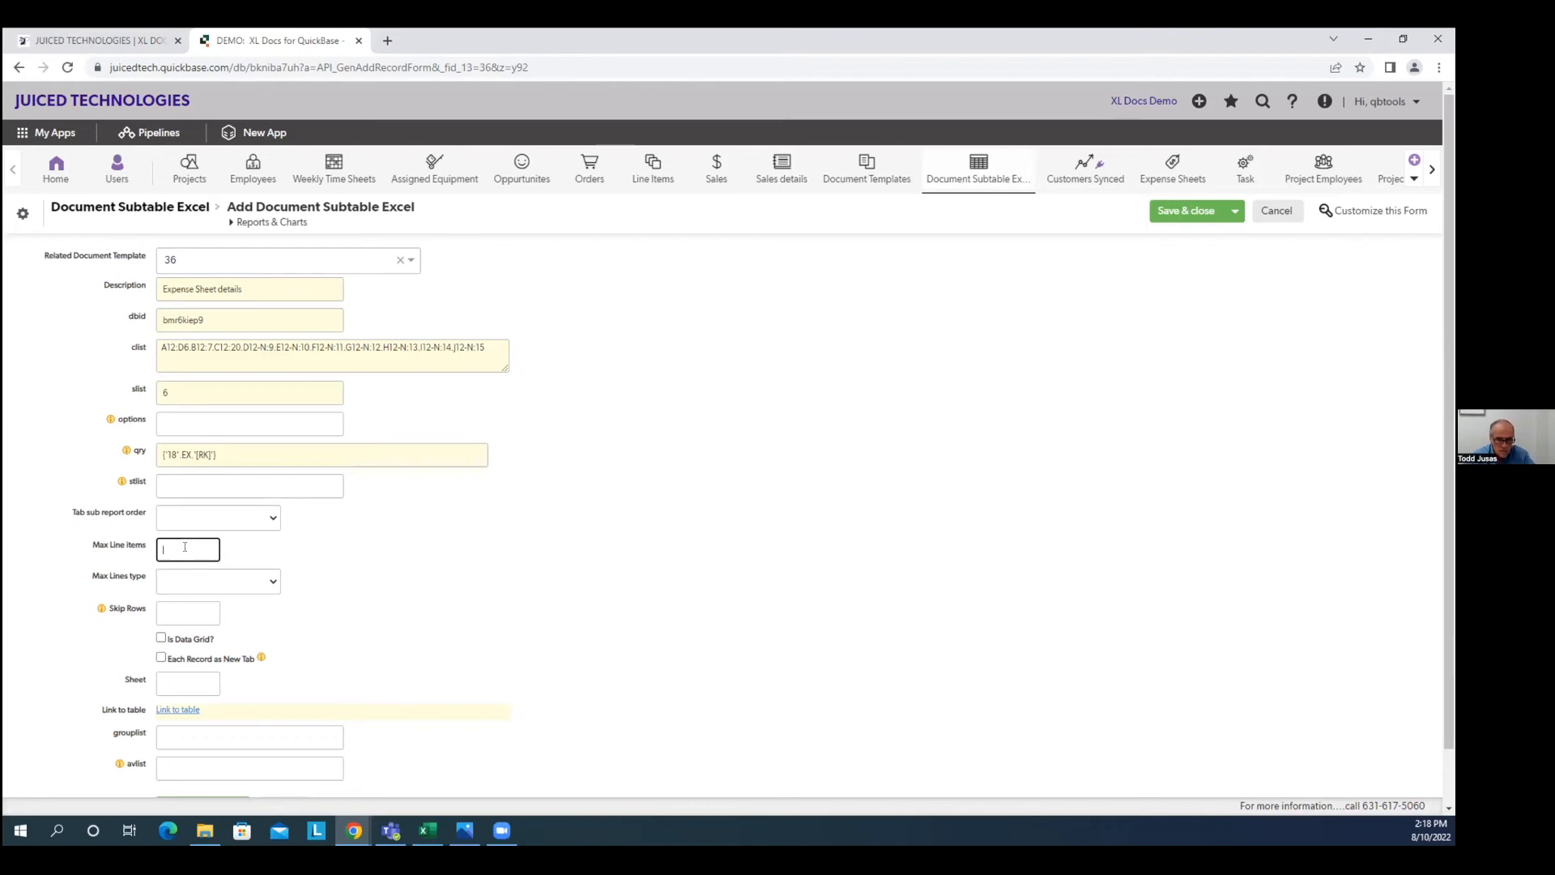
type("10")
left_click(341, 553)
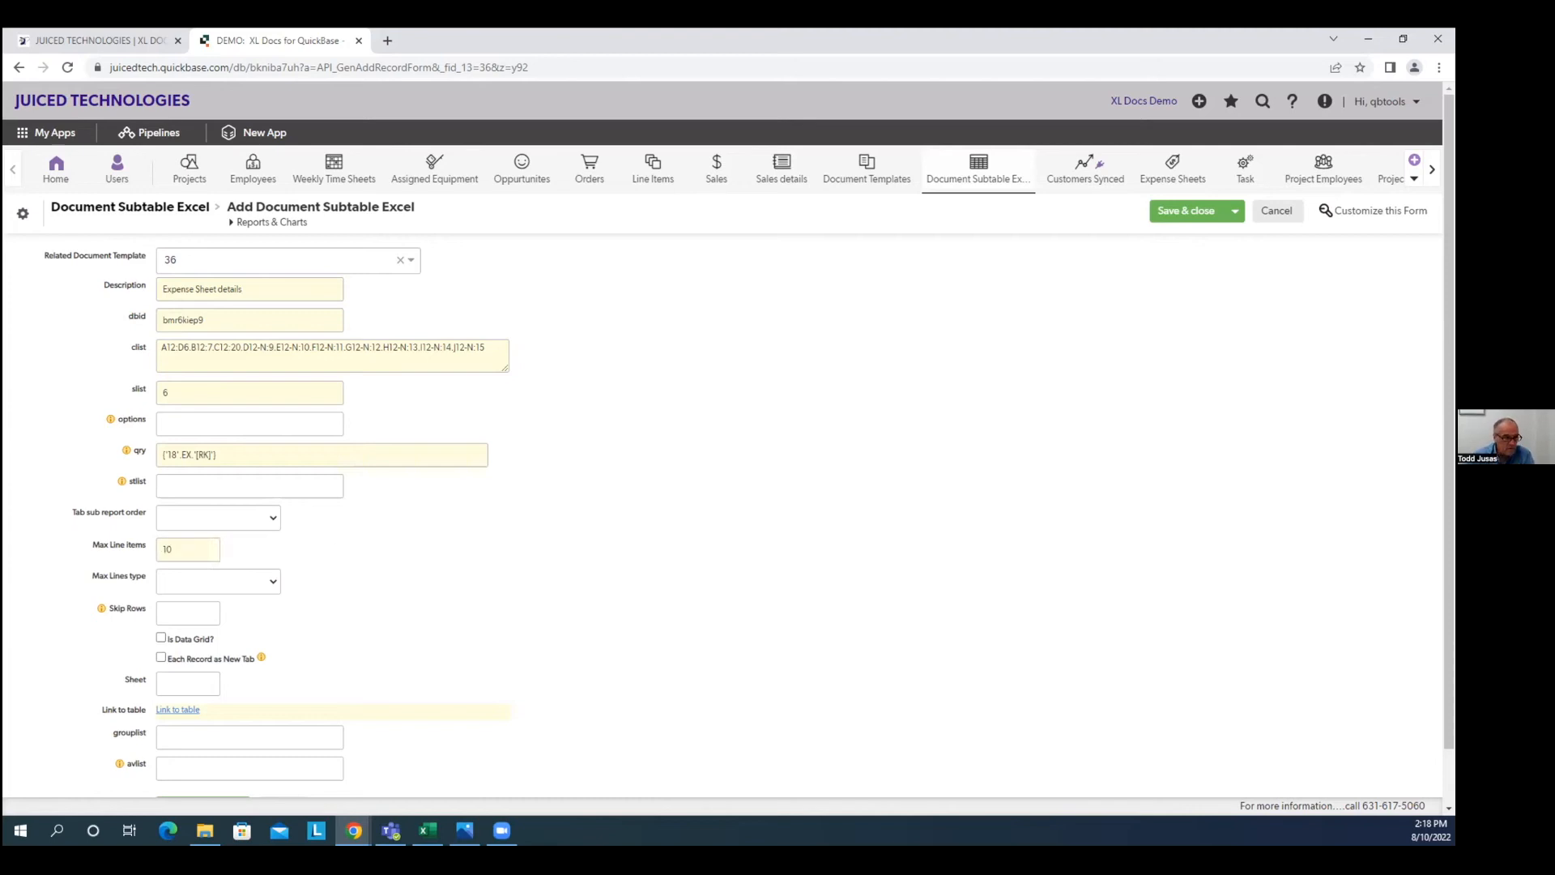
Step: Switch to the Excel workbook and check the expense line rows 12 to 21 against the line item limit
left_click(428, 830)
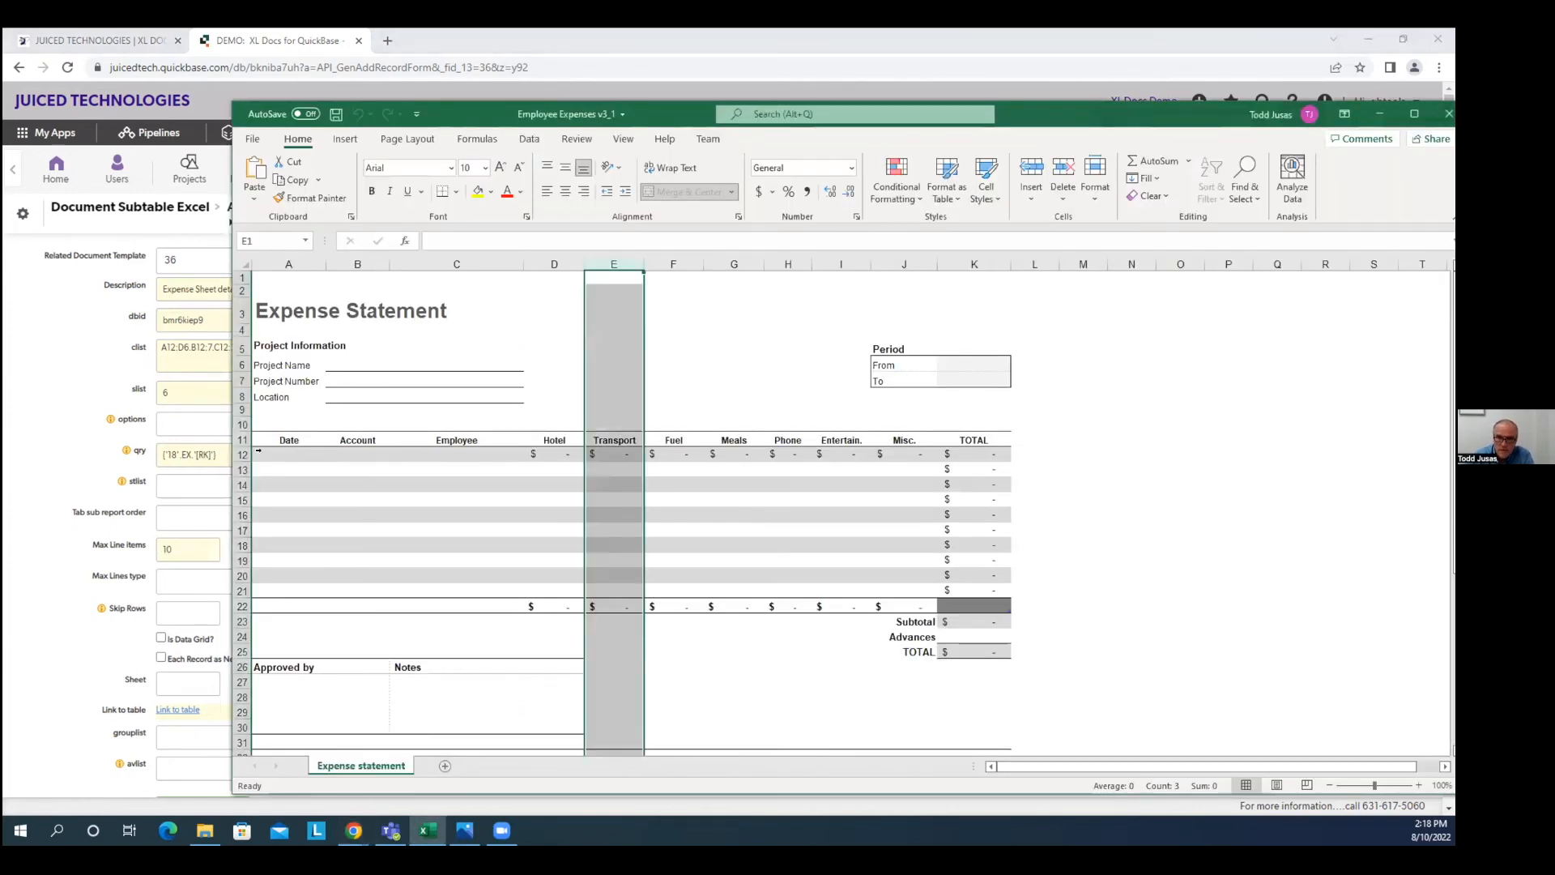
left_click_drag(259, 450, 268, 589)
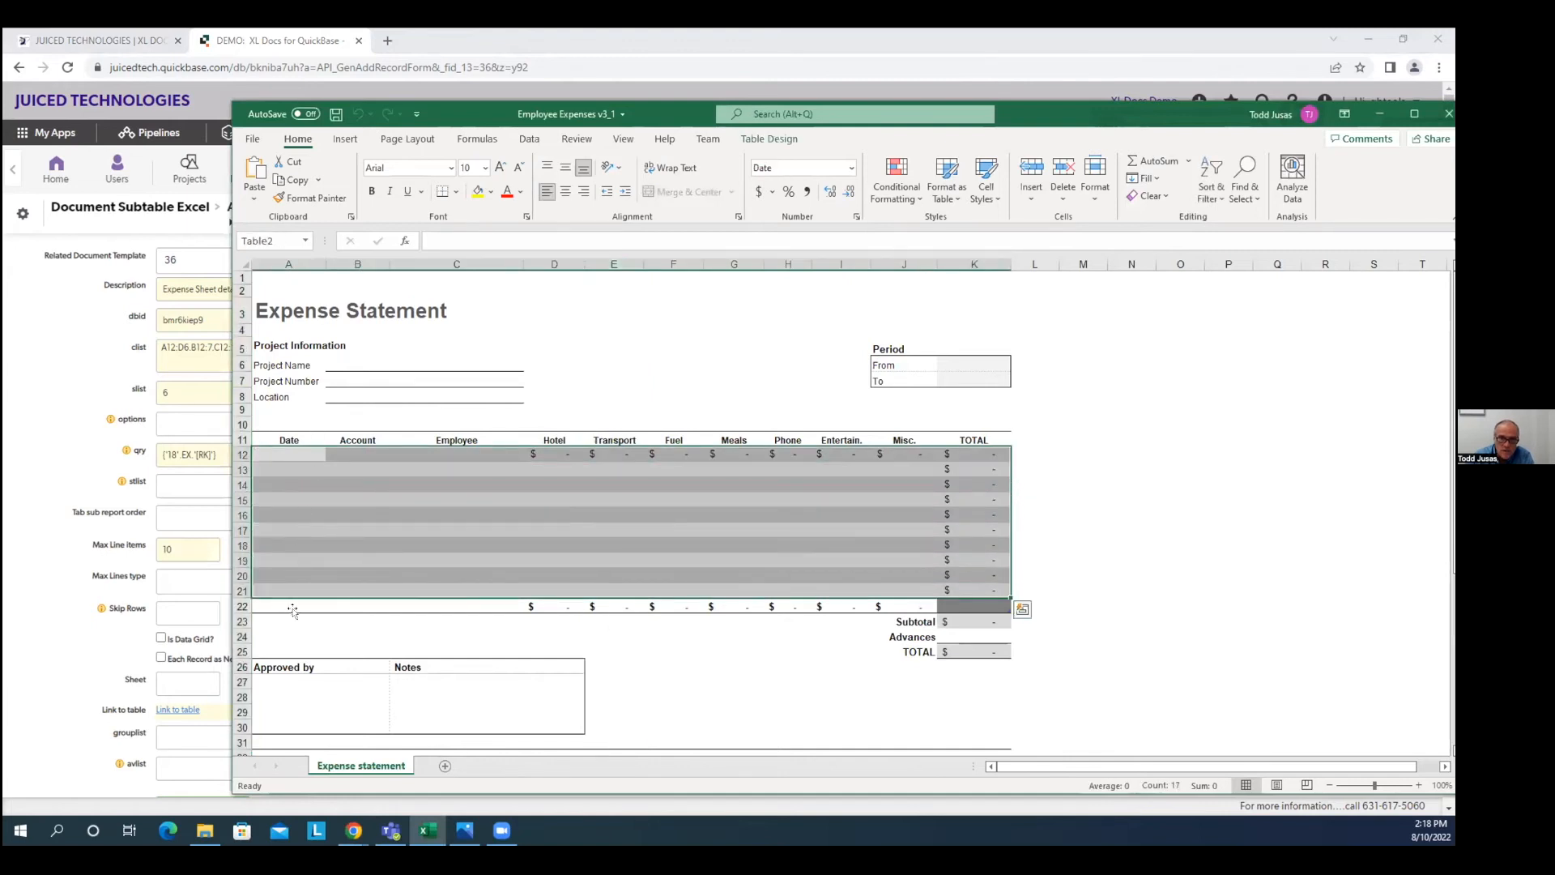
left_click(298, 584)
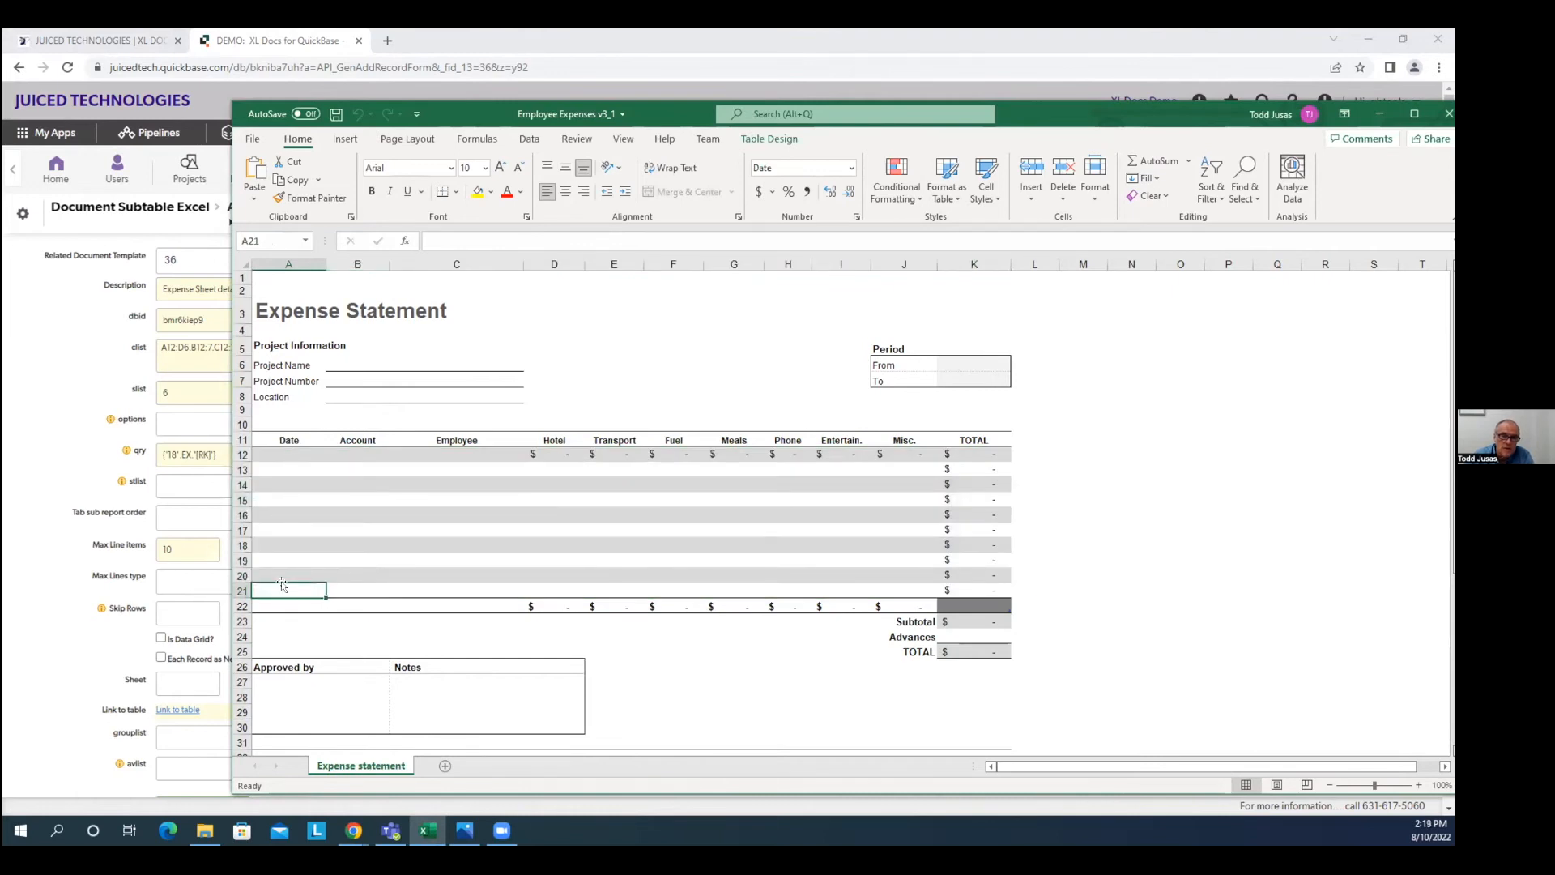
left_click(235, 589)
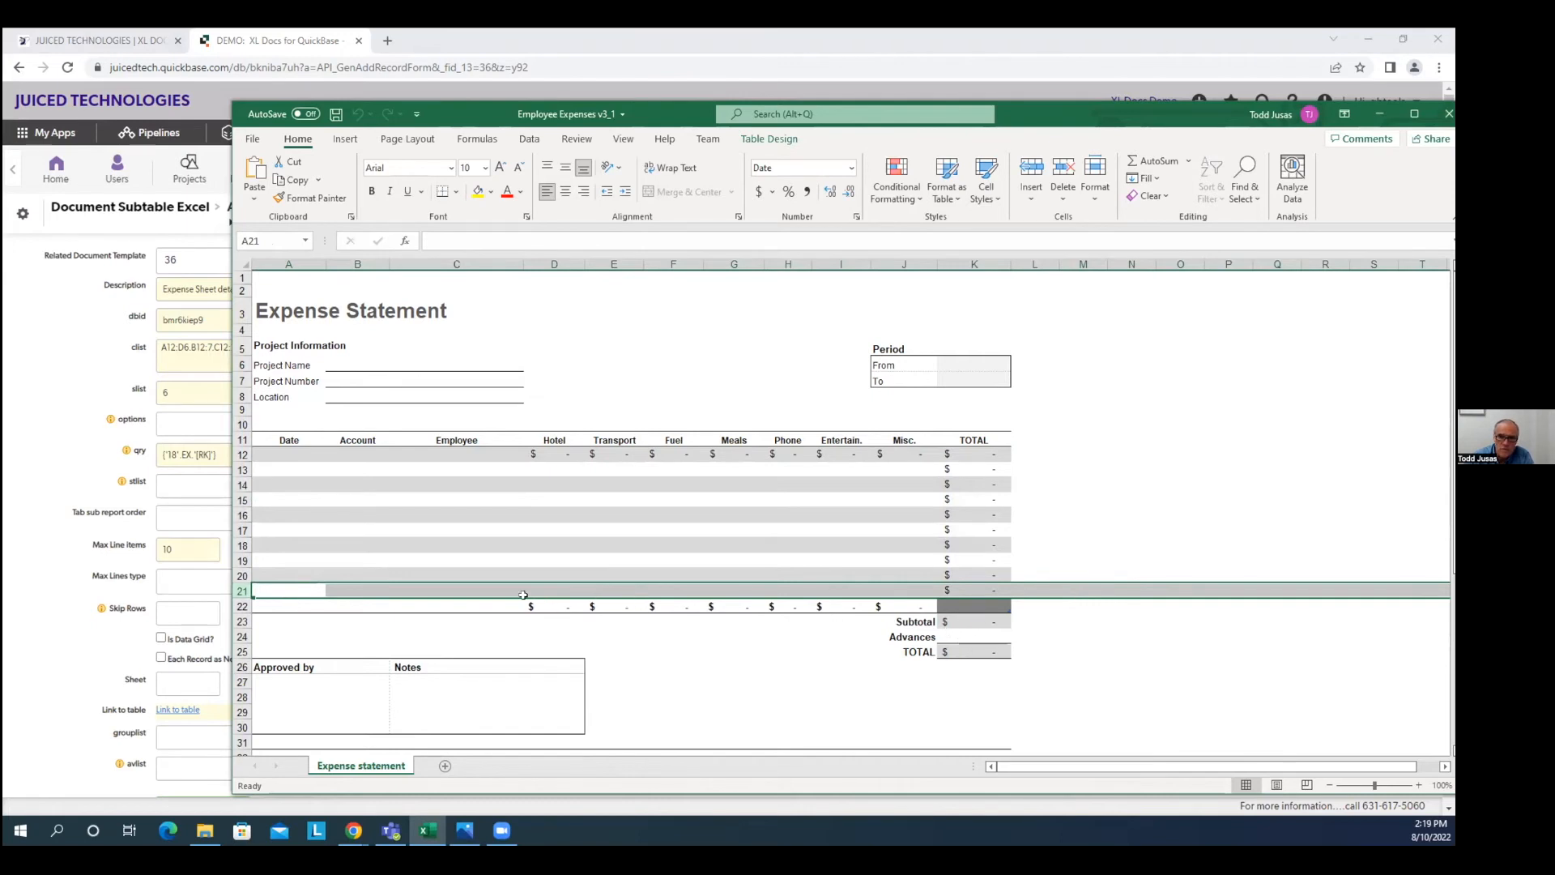
Step: Return to the Quickbase subtable form, set Max Lines type to Insert New Tab and check it against the expense rows in Excel
left_click(180, 581)
left_click(209, 620)
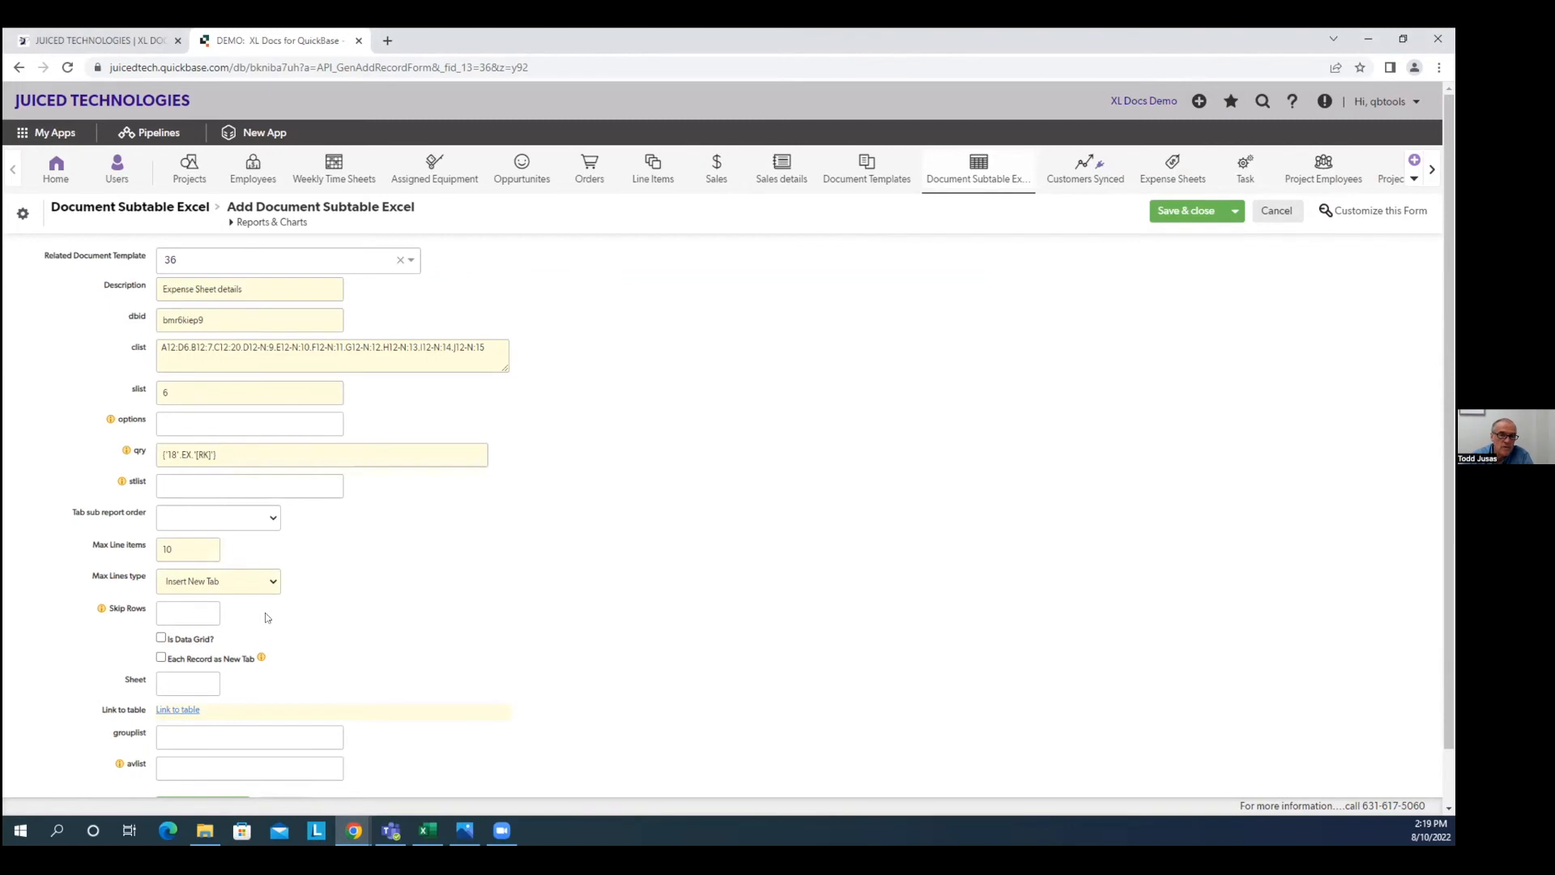
left_click(427, 830)
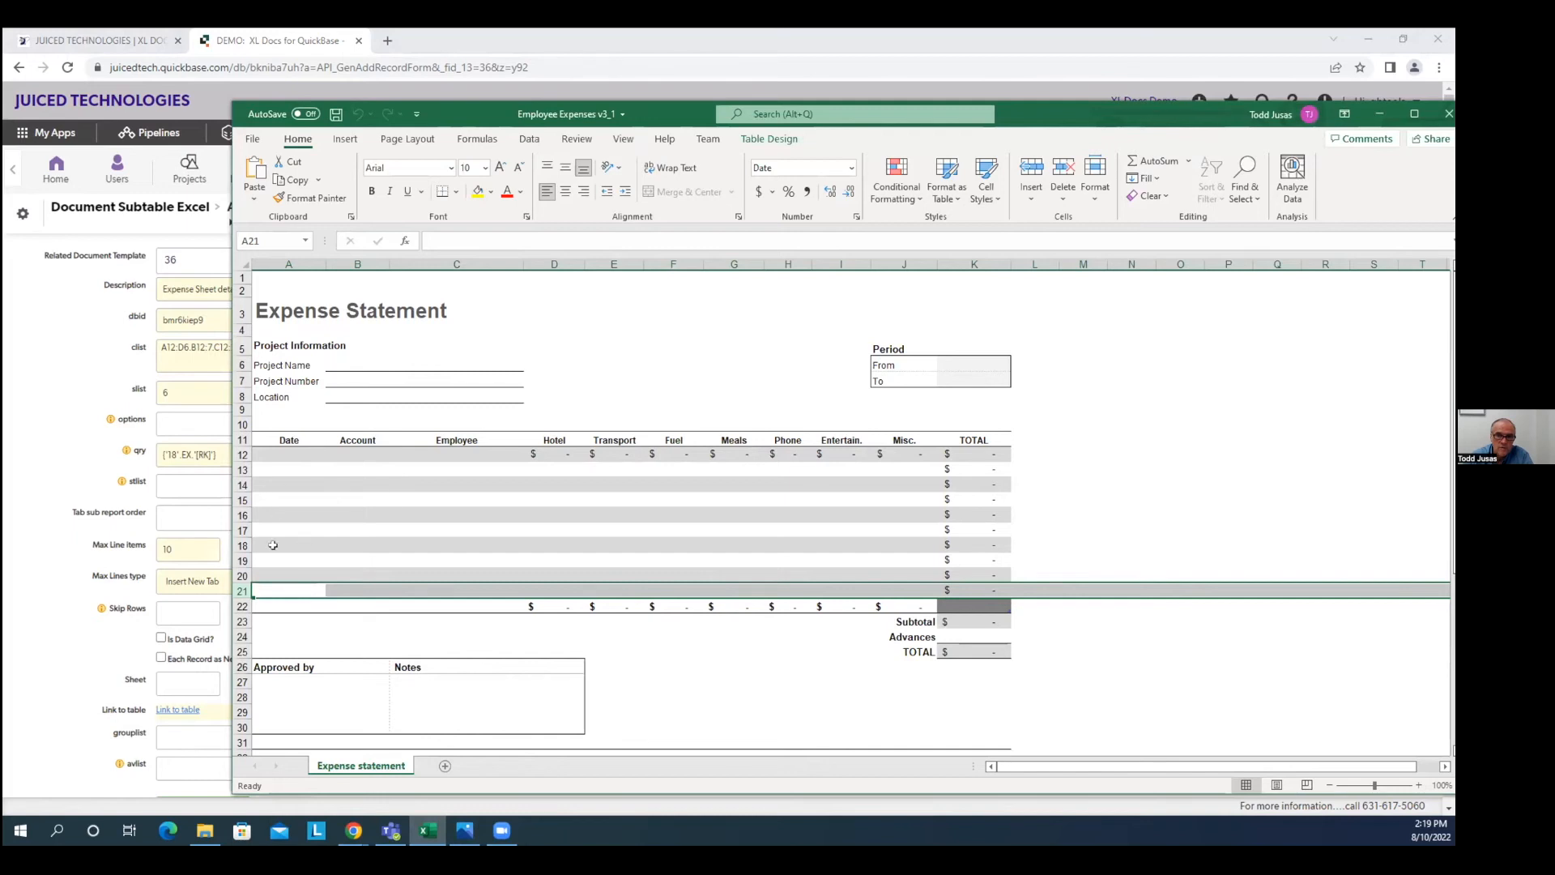
left_click(160, 609)
left_click(159, 608)
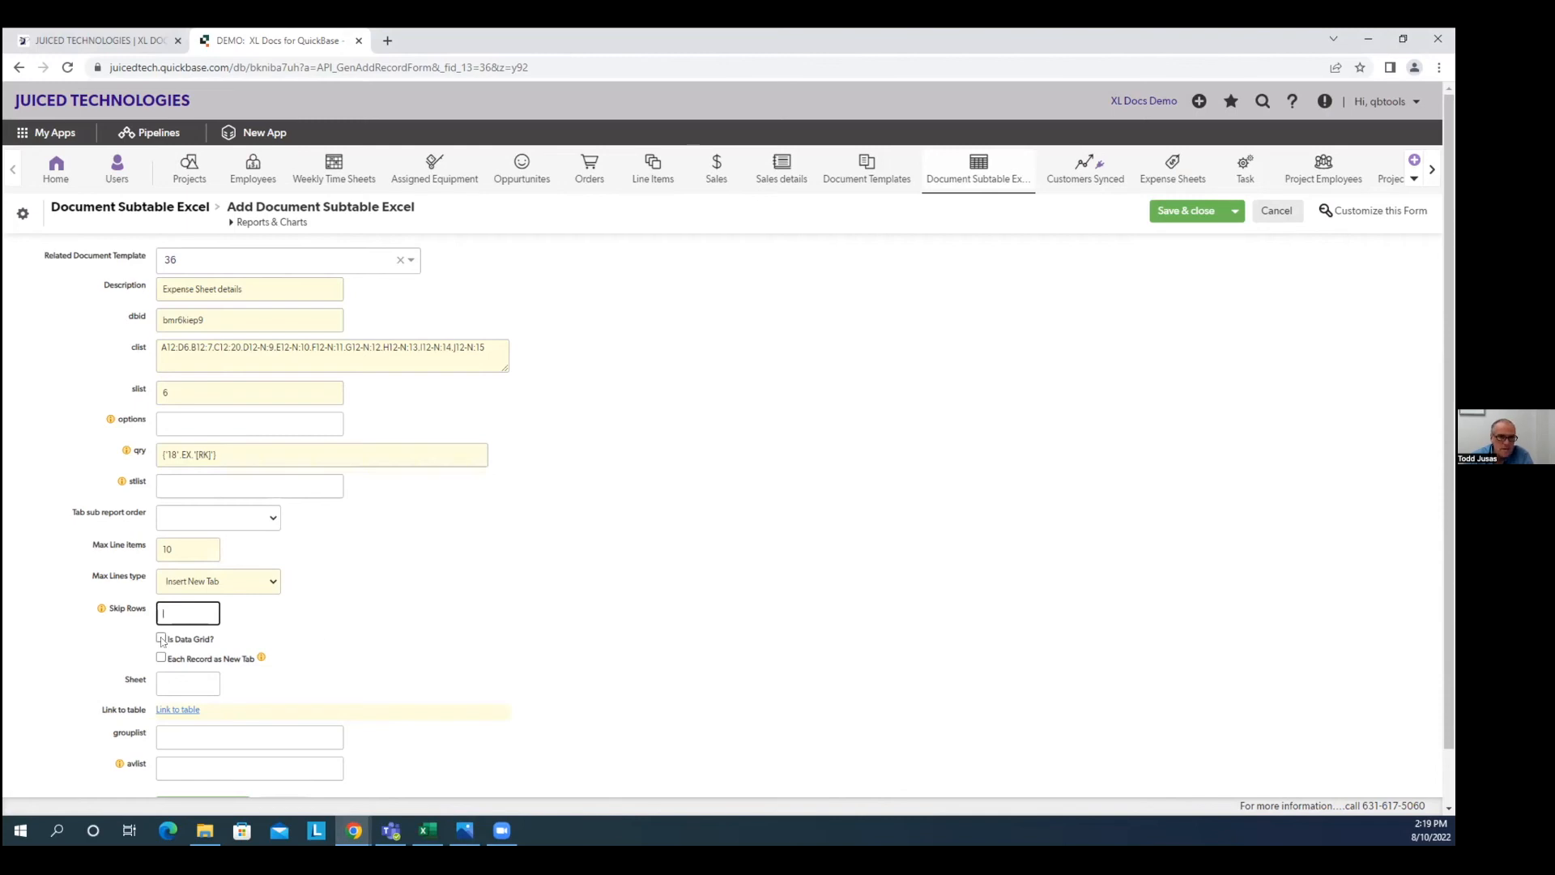
Step: Set the subtable's Sheet to 1, mark it as a data grid, and save and close the subtable record
scroll(439, 606, "down", 1)
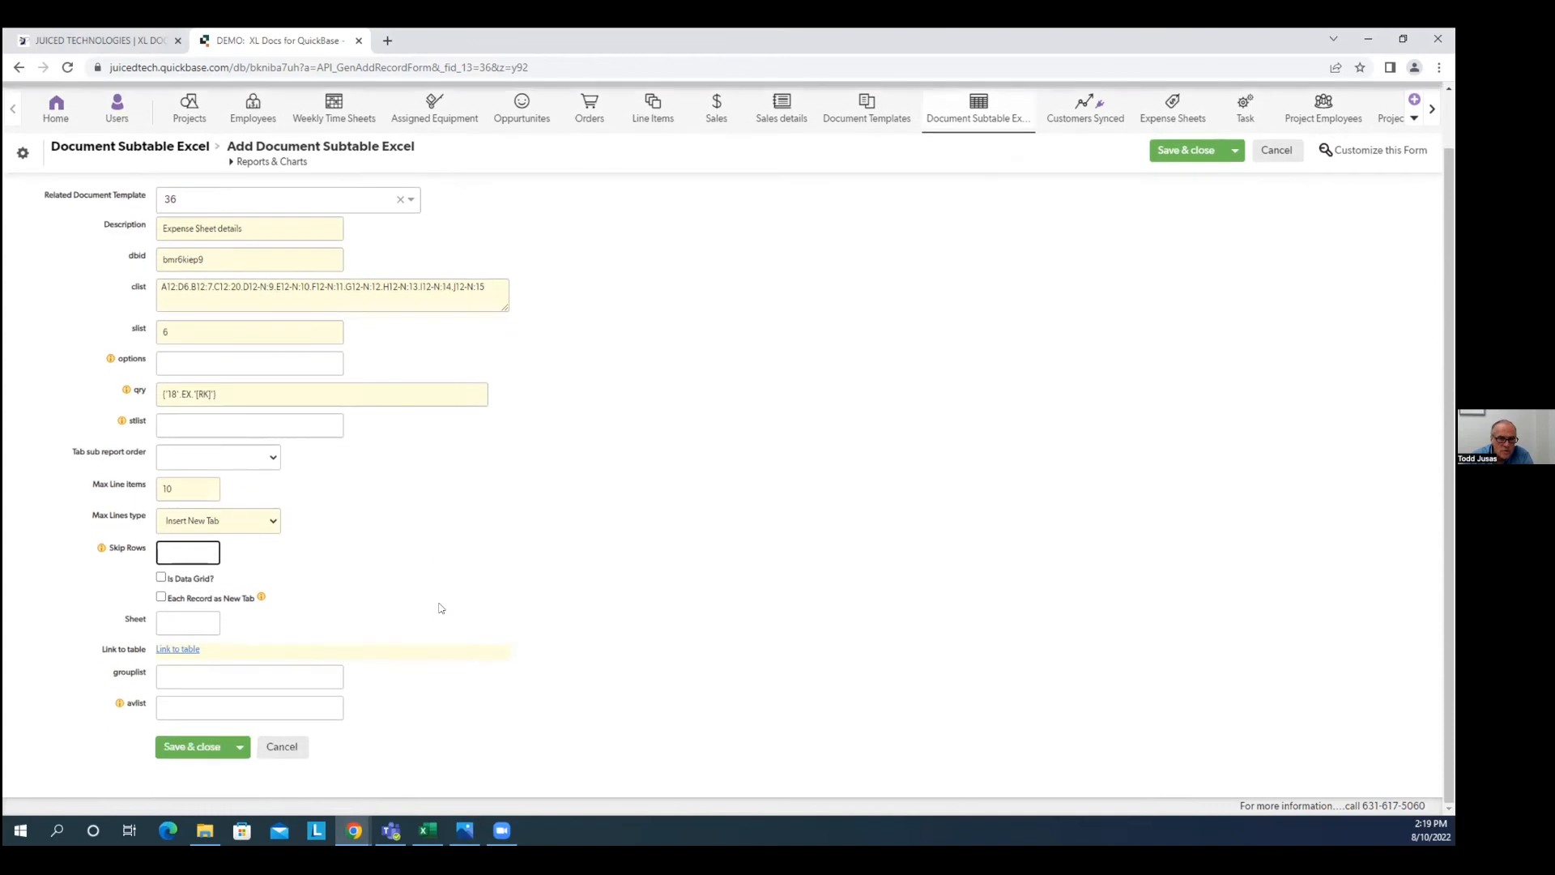
left_click(170, 623)
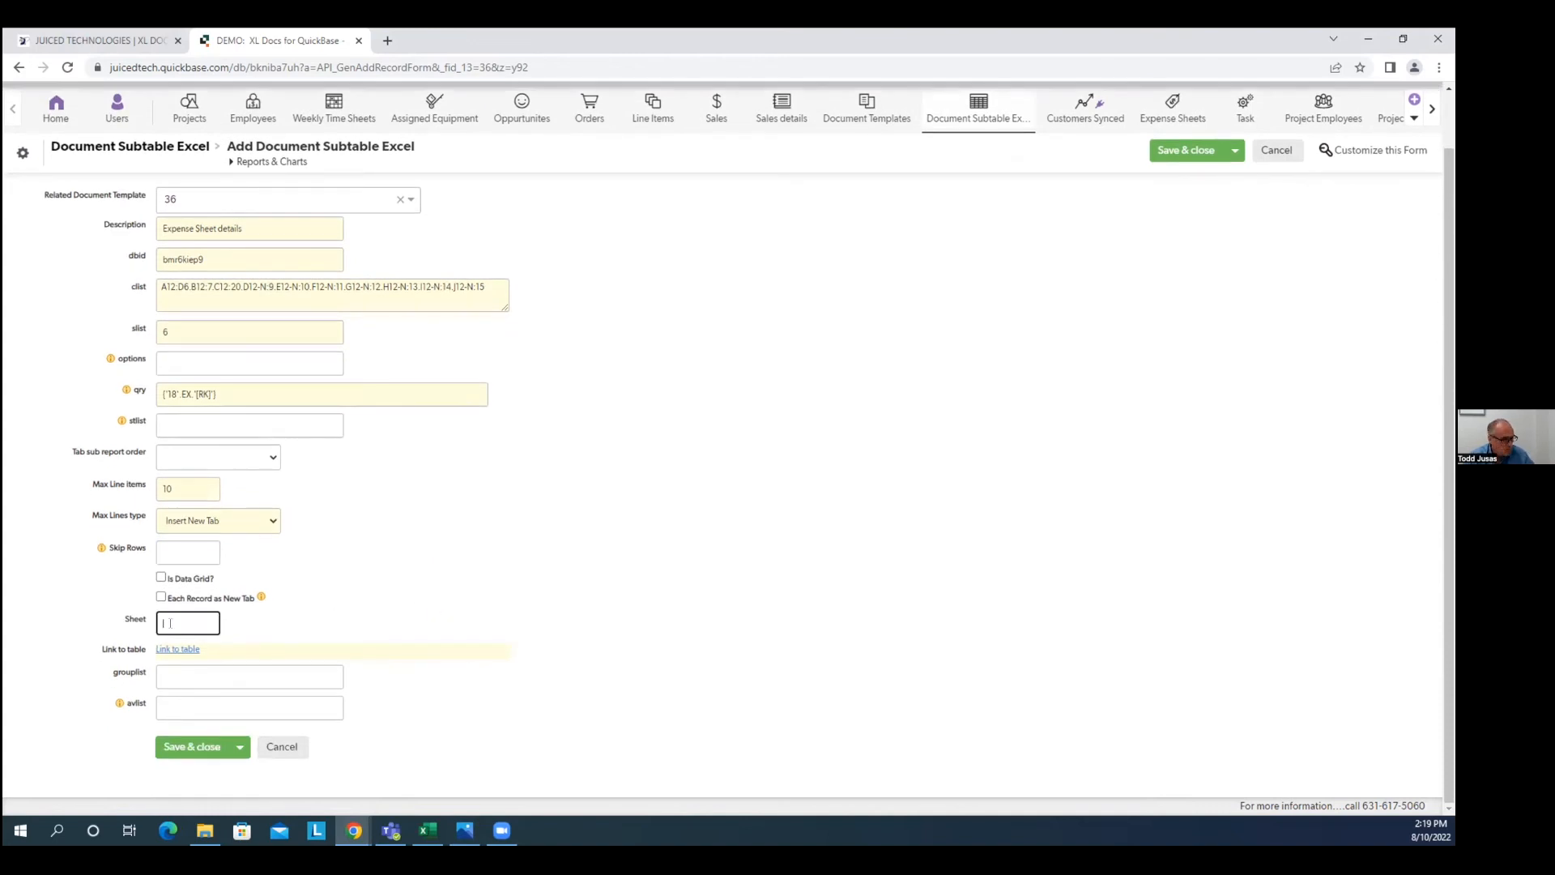
type("1")
left_click(350, 571)
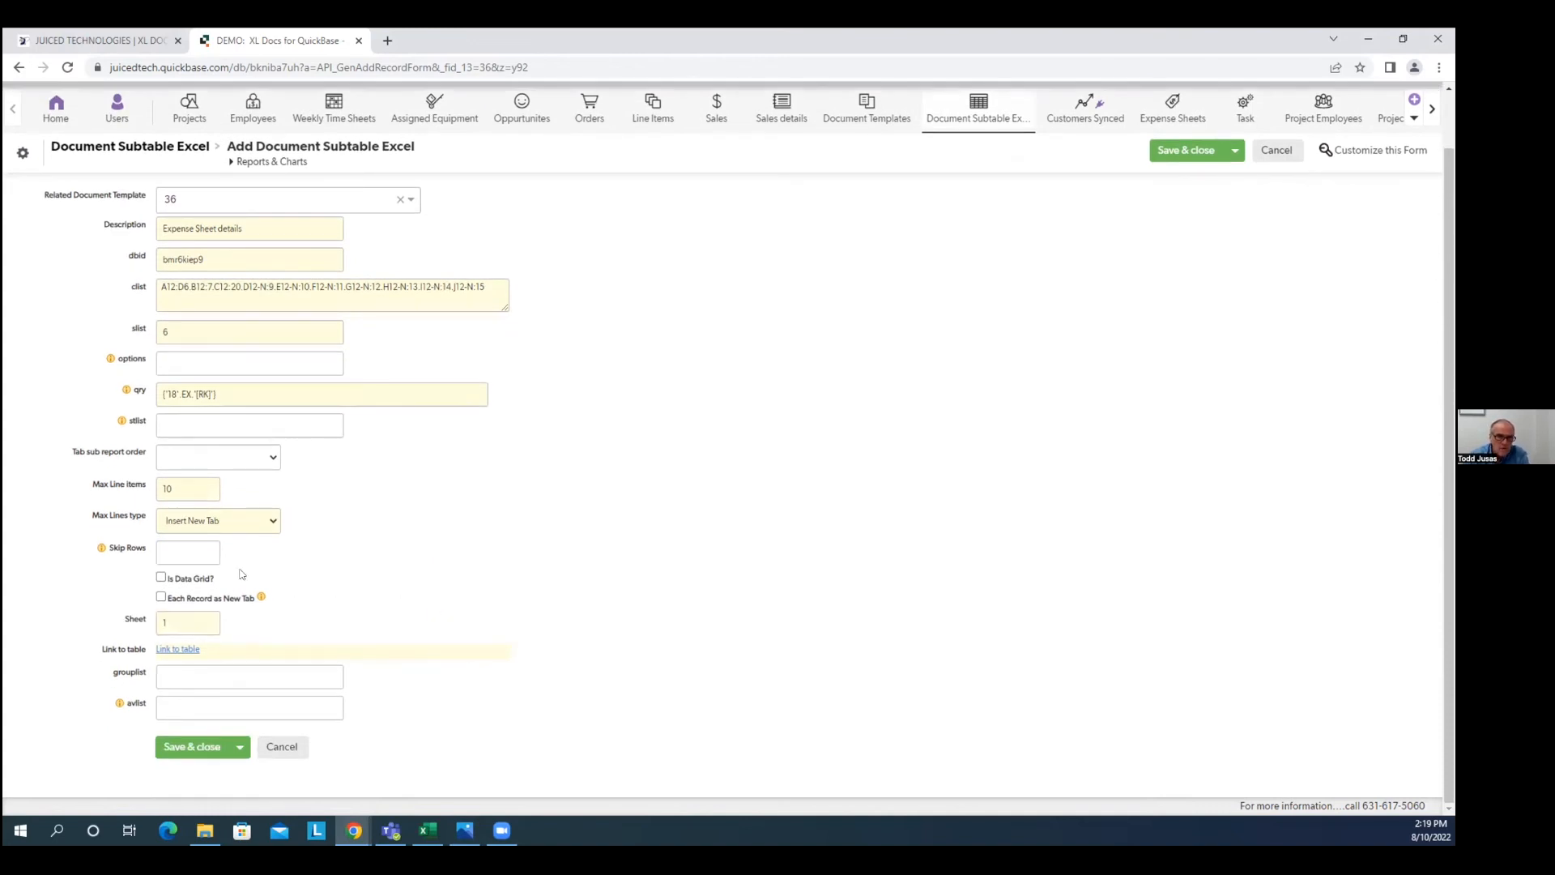
left_click(161, 577)
left_click(196, 746)
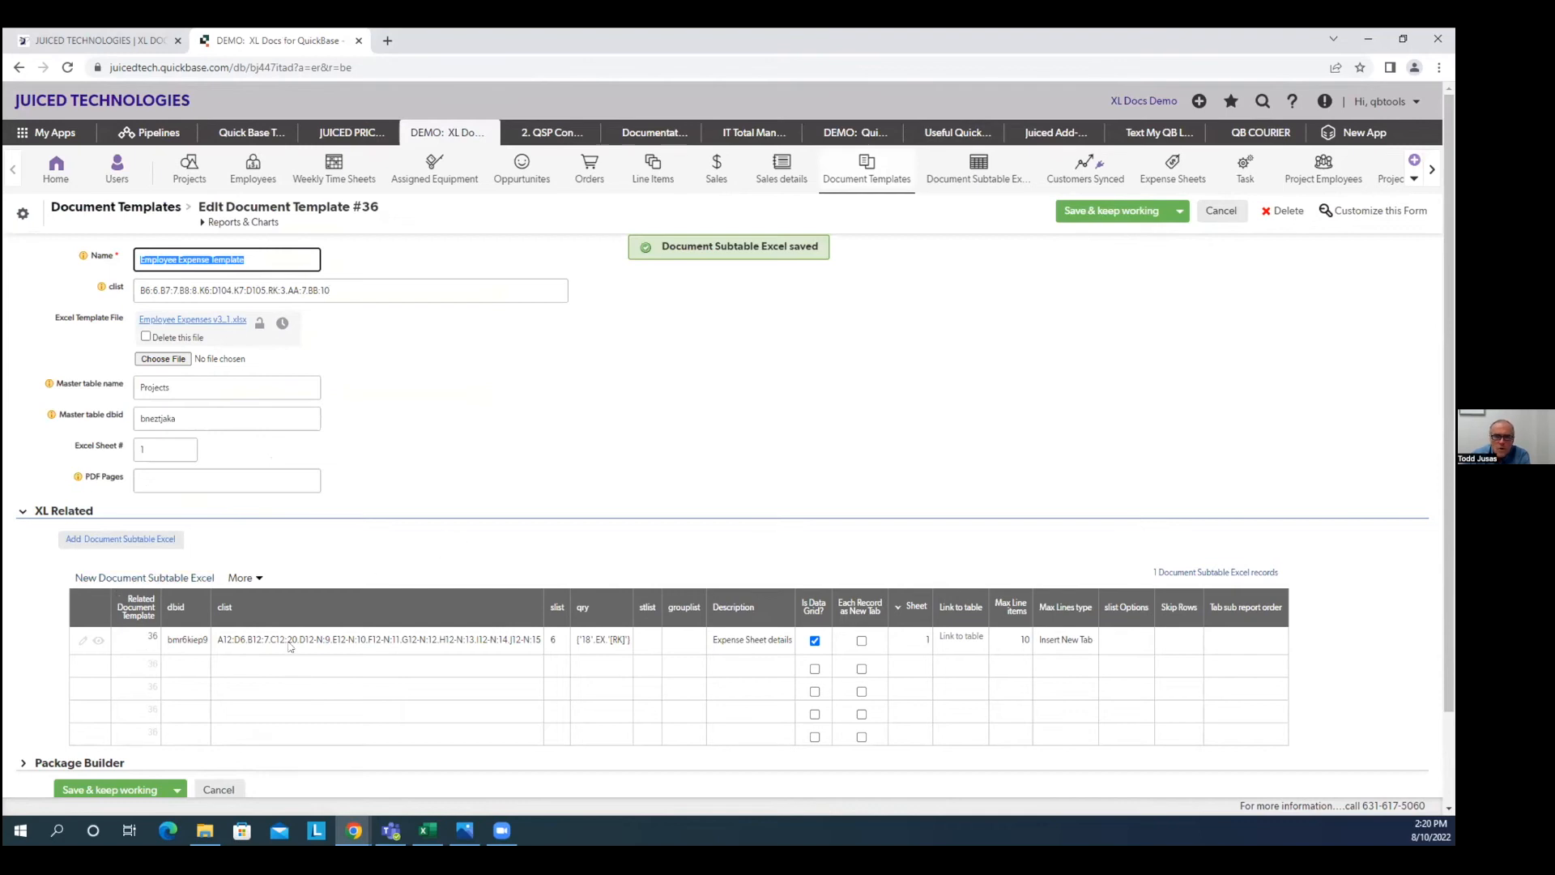
Step: Compare the RK reference in the subtable's qry with the RK:3 entry in the document template's clist
left_click(610, 636)
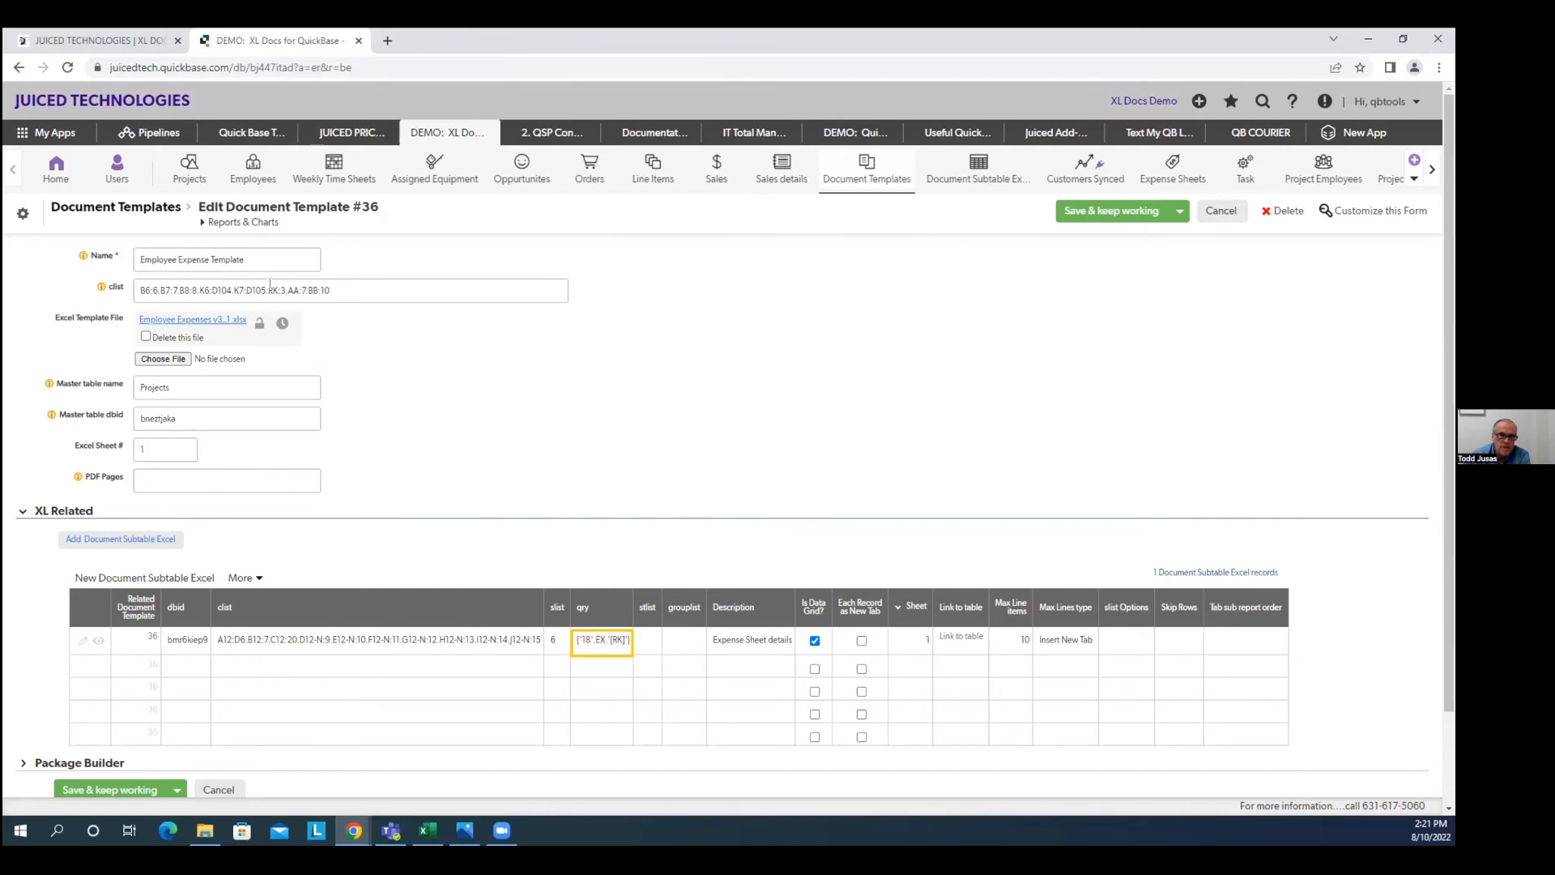
left_click_drag(269, 290, 286, 290)
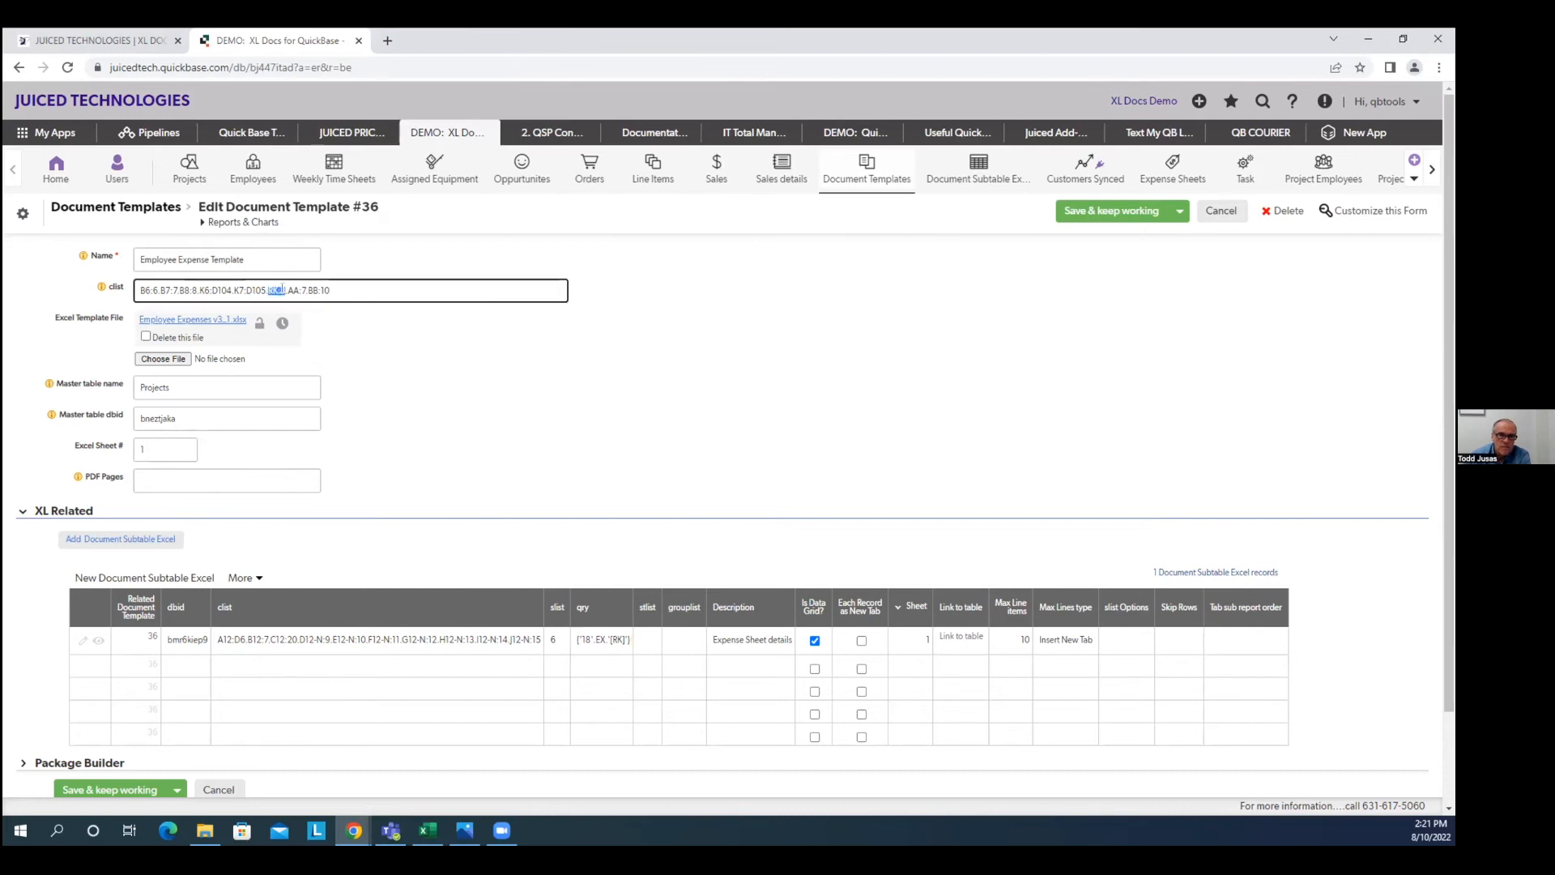
left_click(387, 348)
left_click_drag(137, 285, 155, 285)
left_click_drag(266, 289, 282, 290)
double_click(292, 290)
left_click_drag(266, 282, 282, 282)
left_click(494, 348)
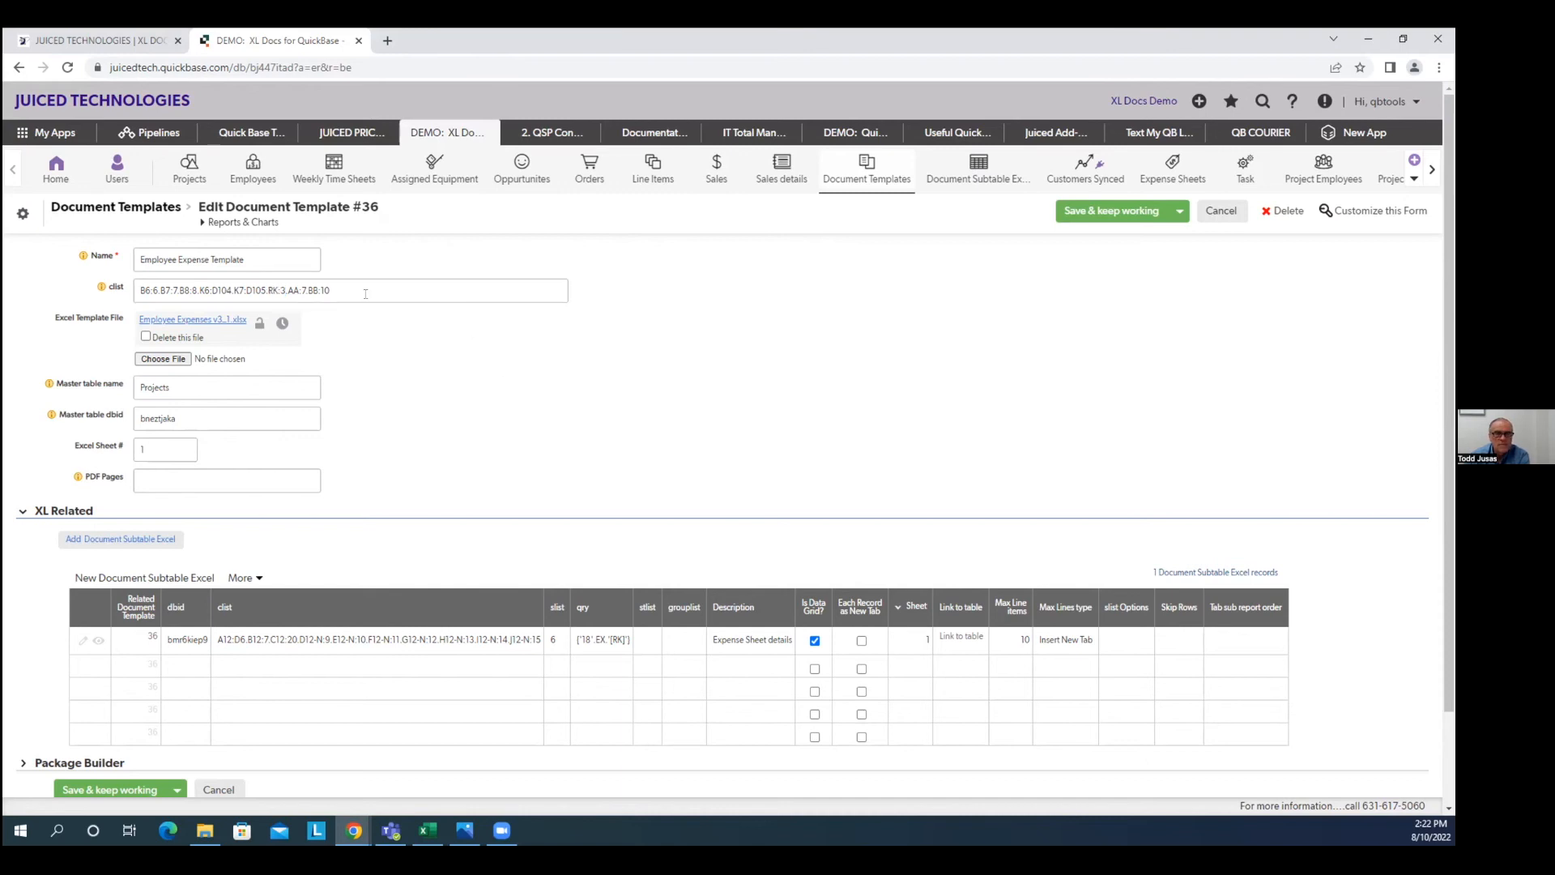
Step: Review the AA:7 entry in the template's clist and the record number in the document template's title
left_click_drag(287, 288, 304, 290)
left_click(304, 289)
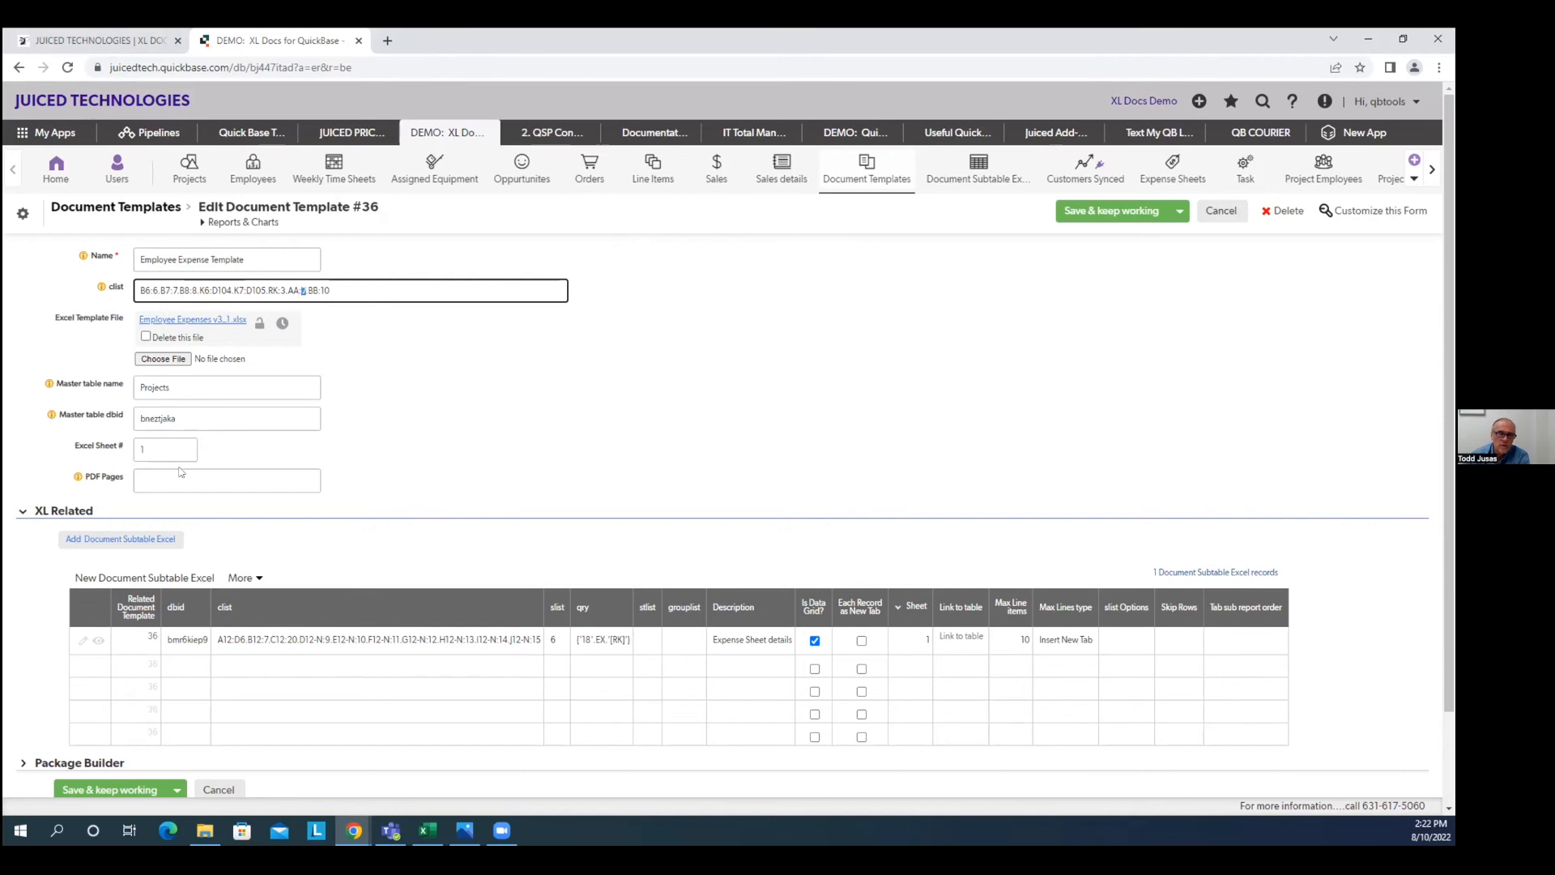
left_click(496, 423)
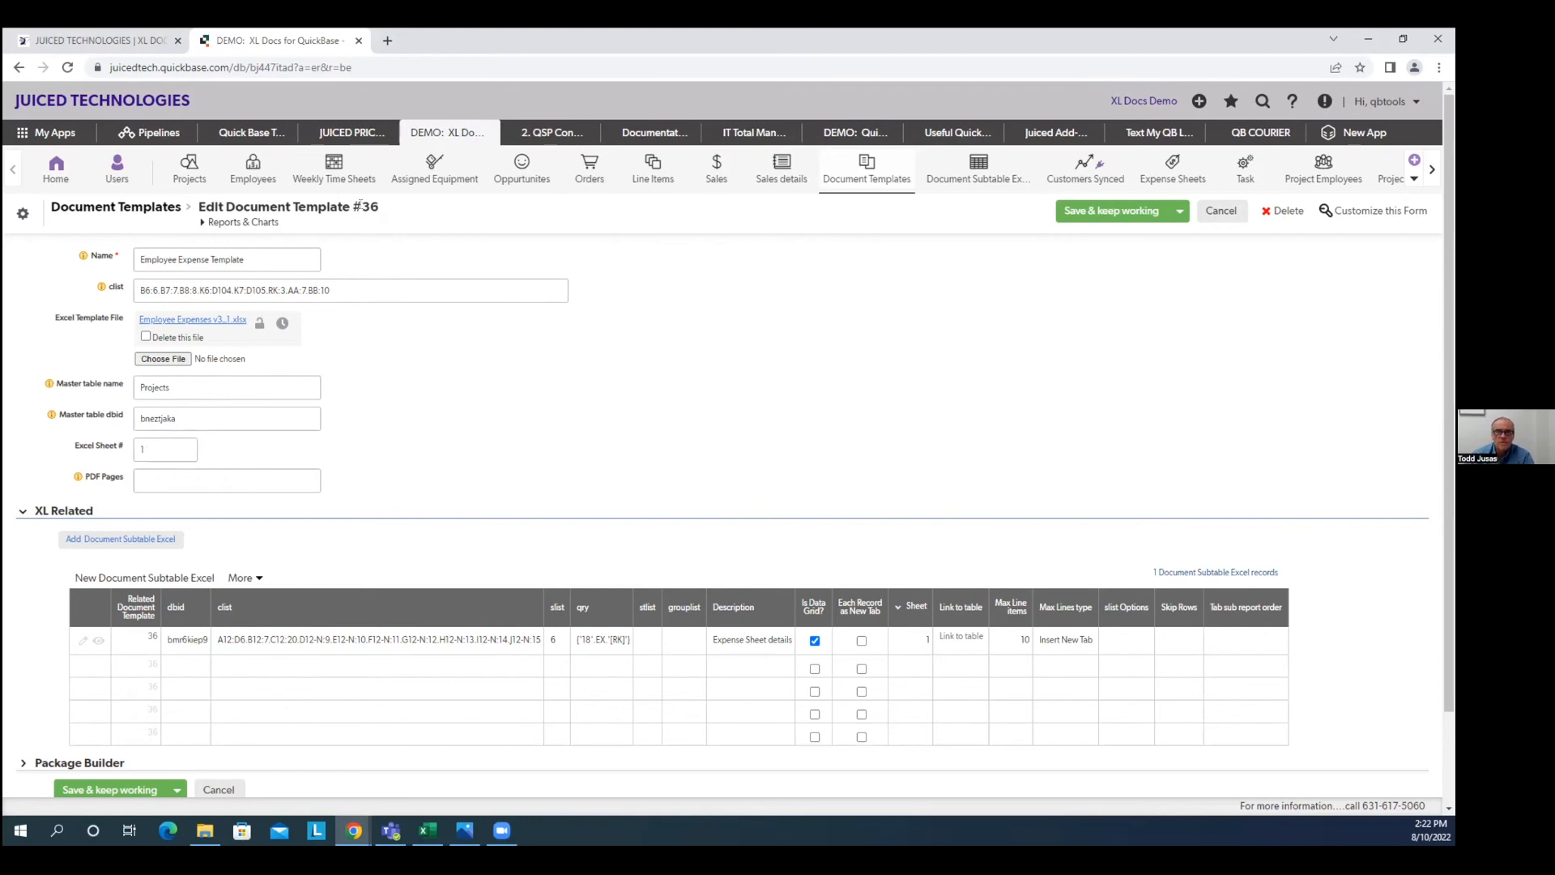
double_click(370, 207)
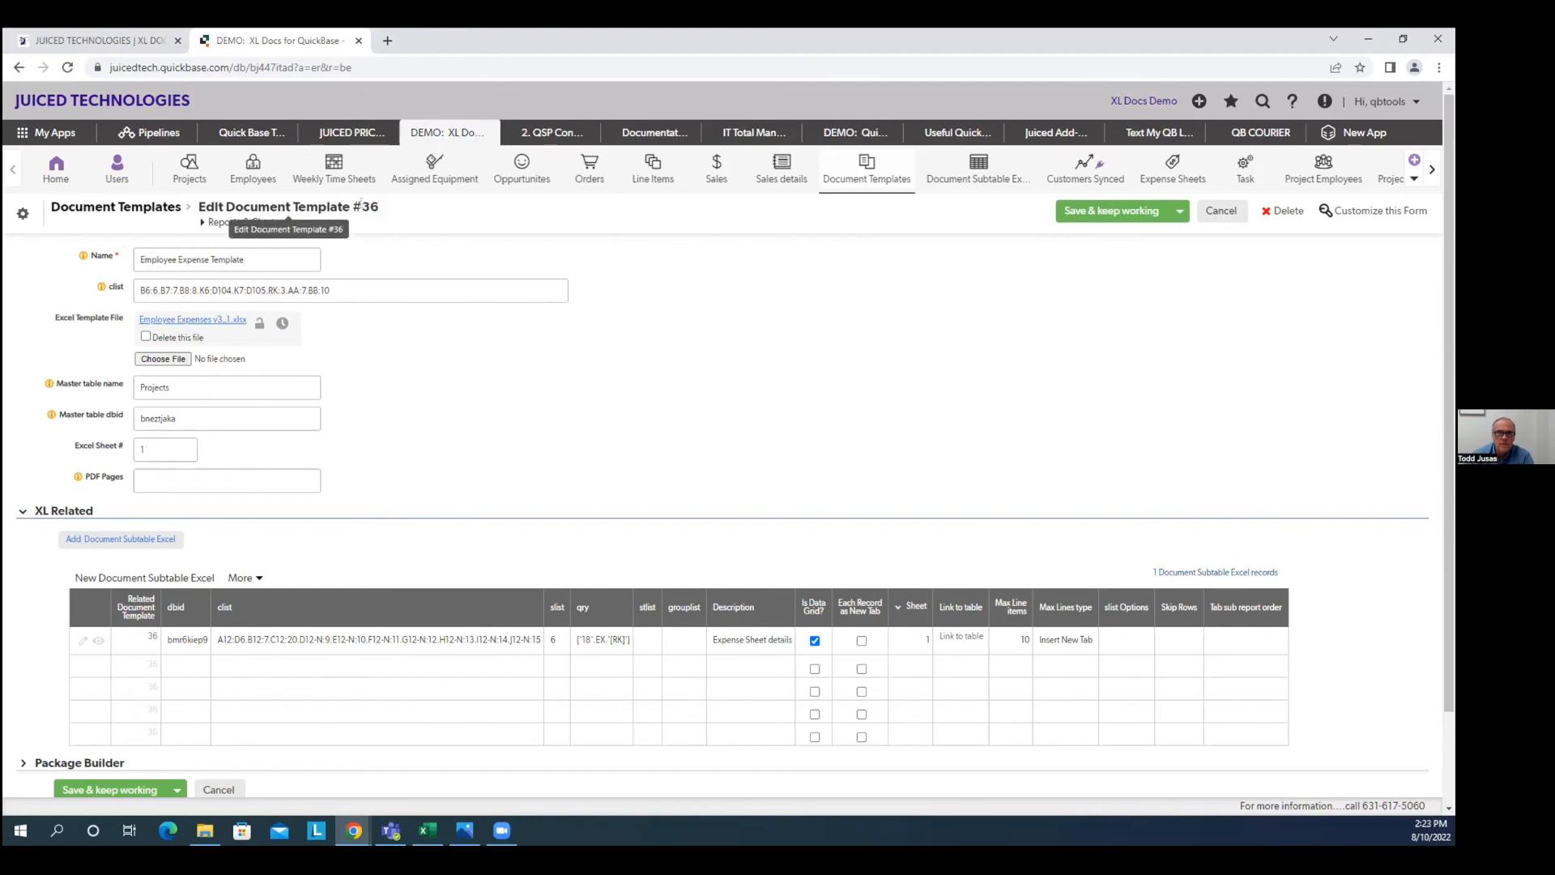
left_click(553, 439)
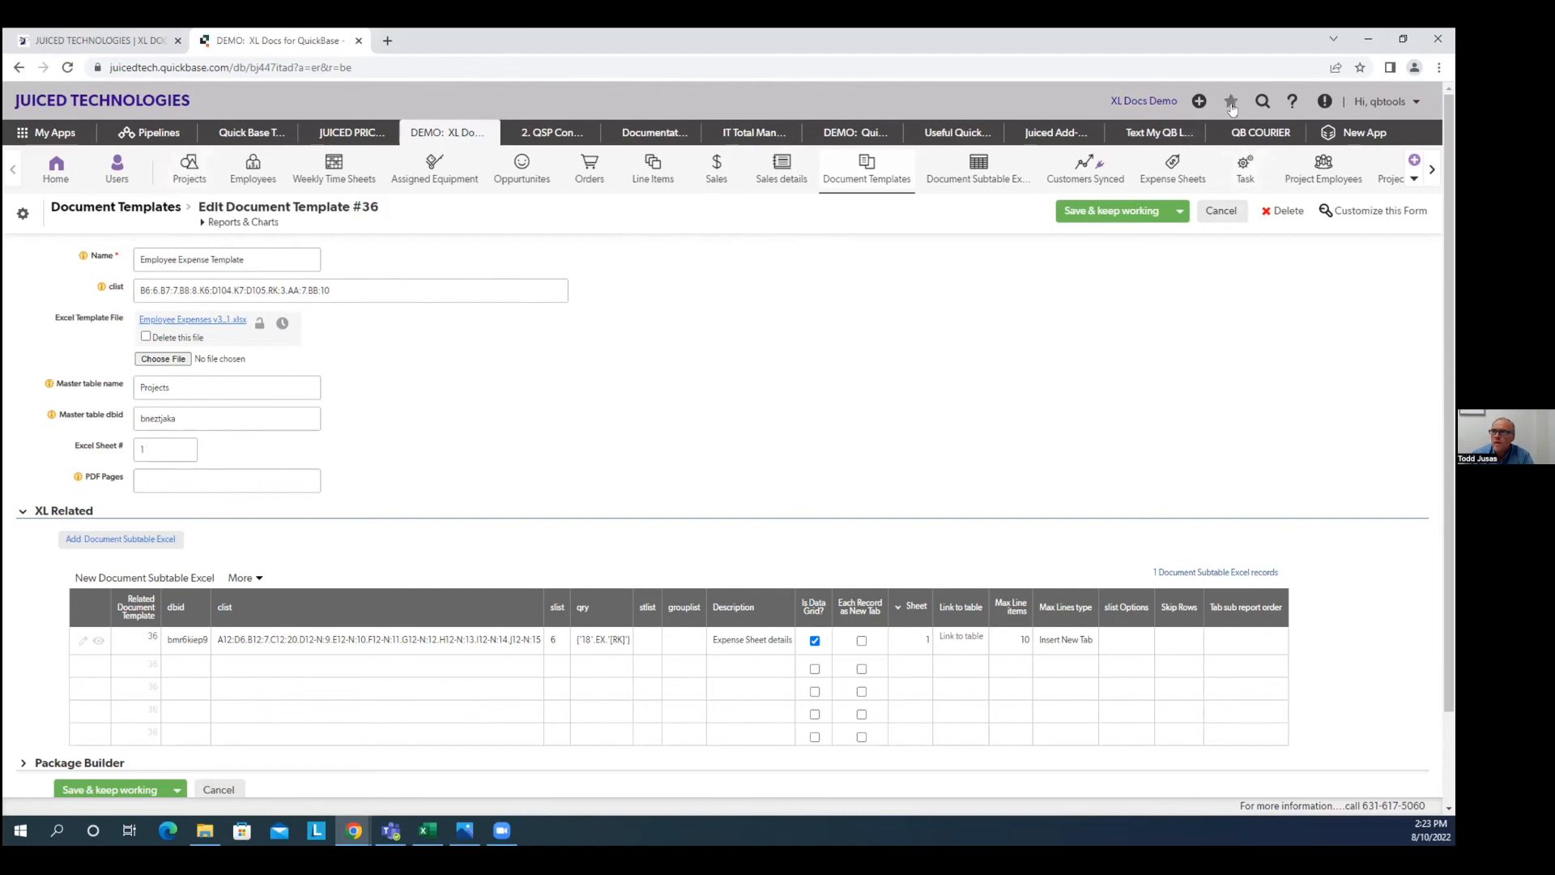
Step: Open the recently visited Project #7 - XL Docs Test Project test and show its Generate My Expense Sheet section
left_click(1231, 104)
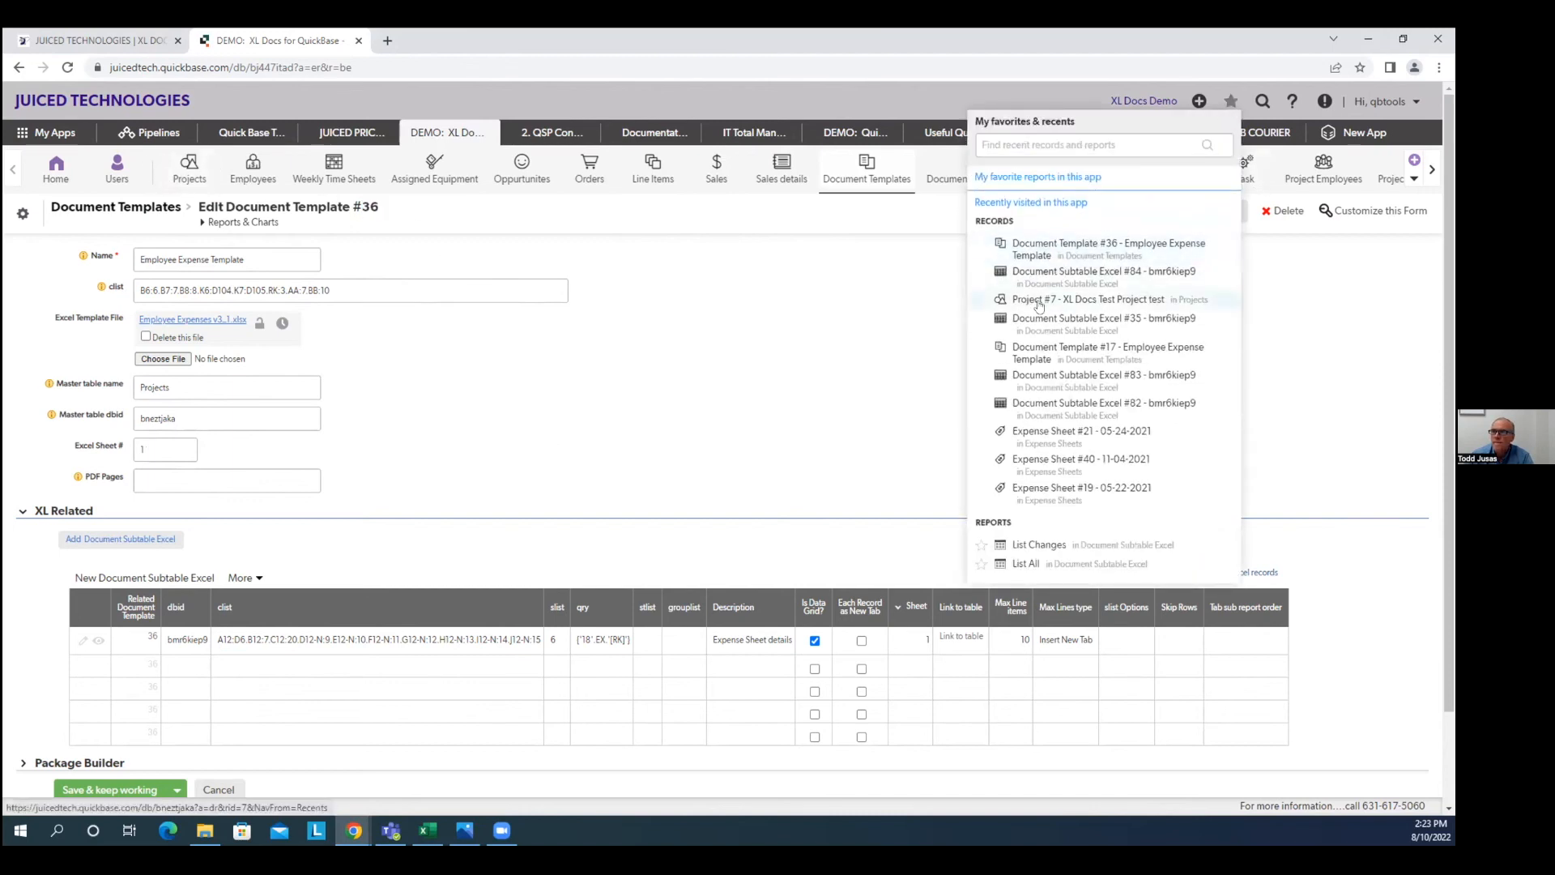
left_click(1039, 302)
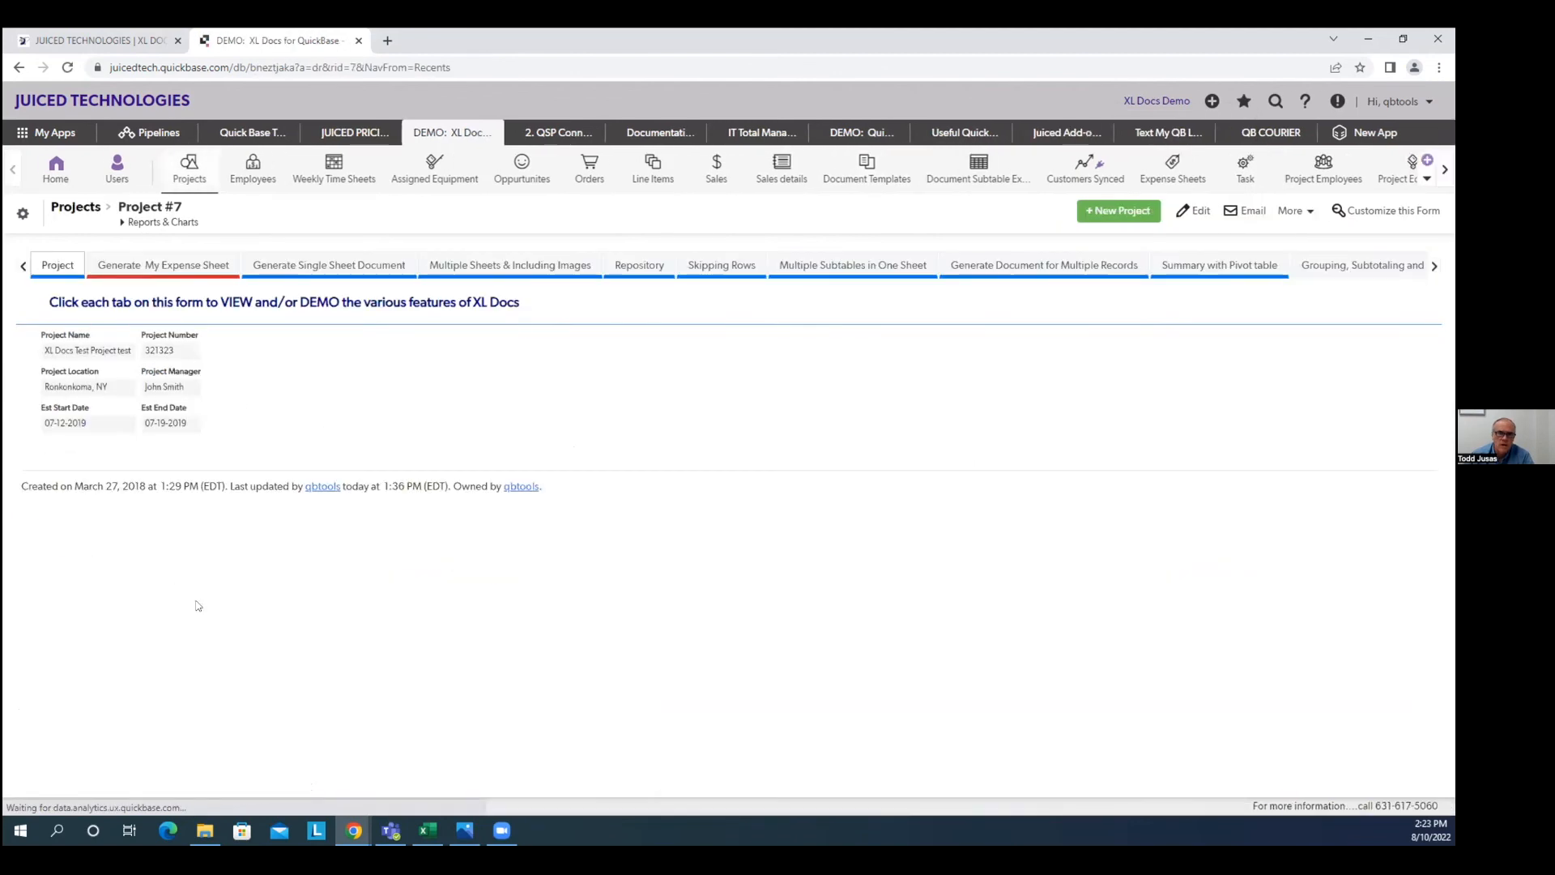
left_click(180, 266)
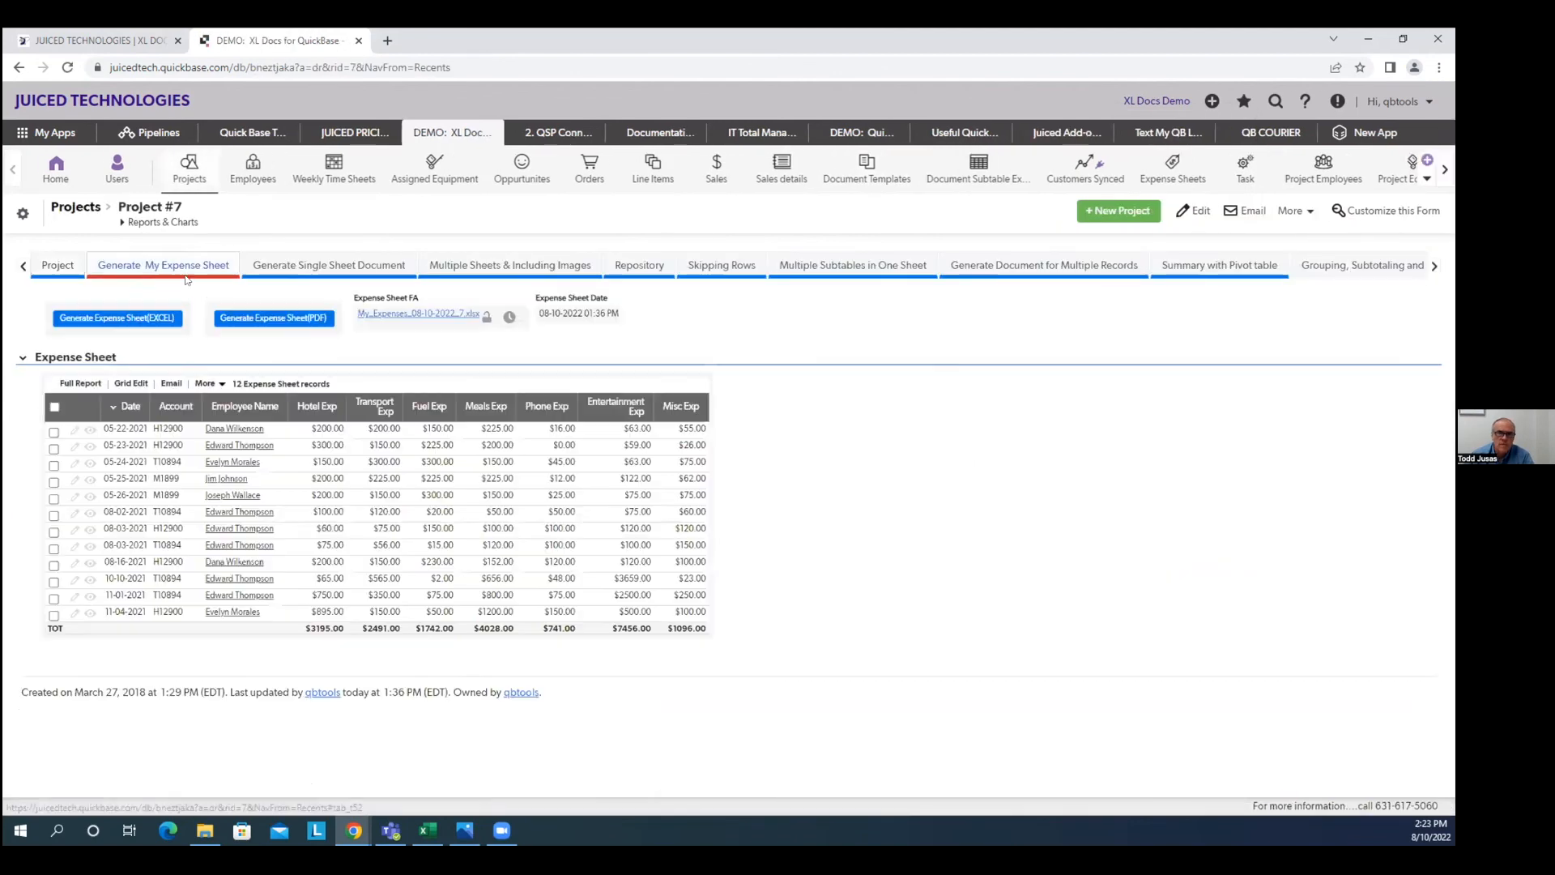
Step: Open the field properties of the project's Generate Expense Sheet Excel button and enlarge the formula area to show every line
right_click(180, 335)
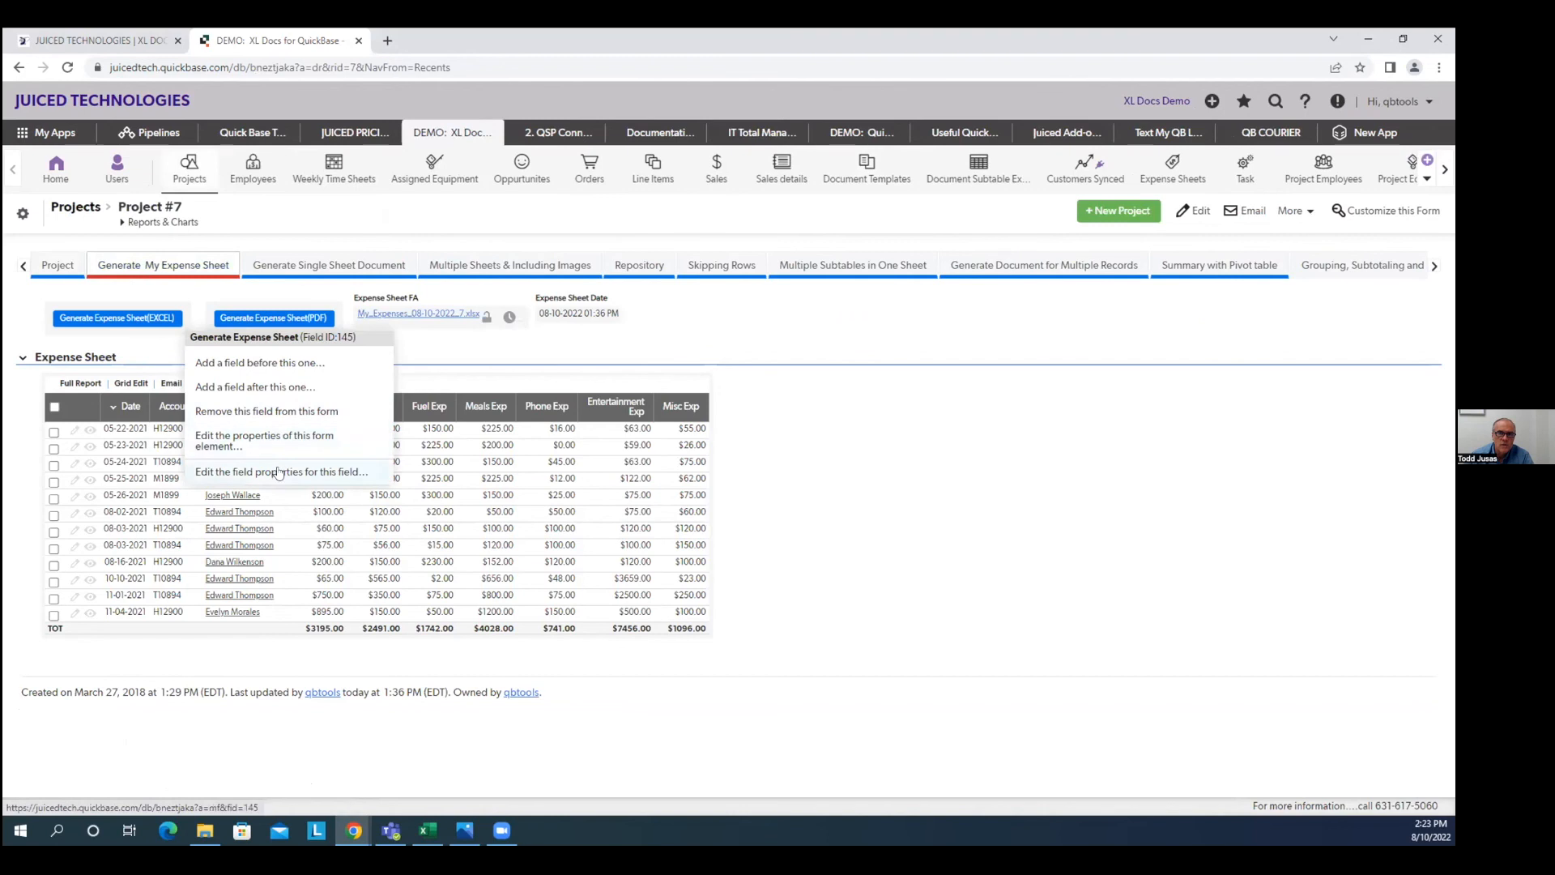
left_click(172, 336)
right_click(164, 337)
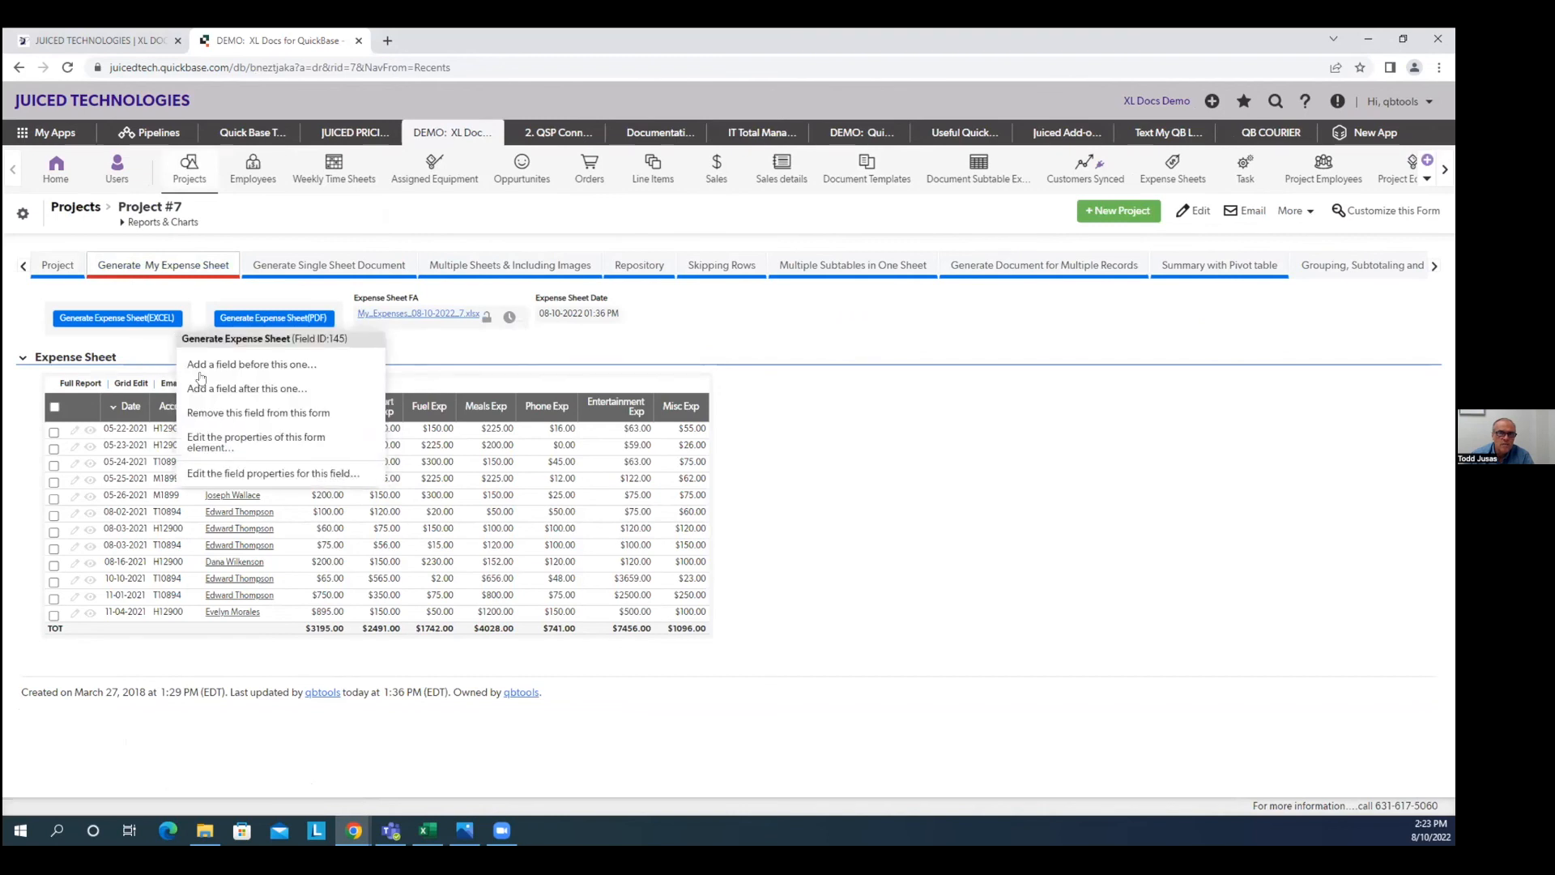
left_click(270, 476)
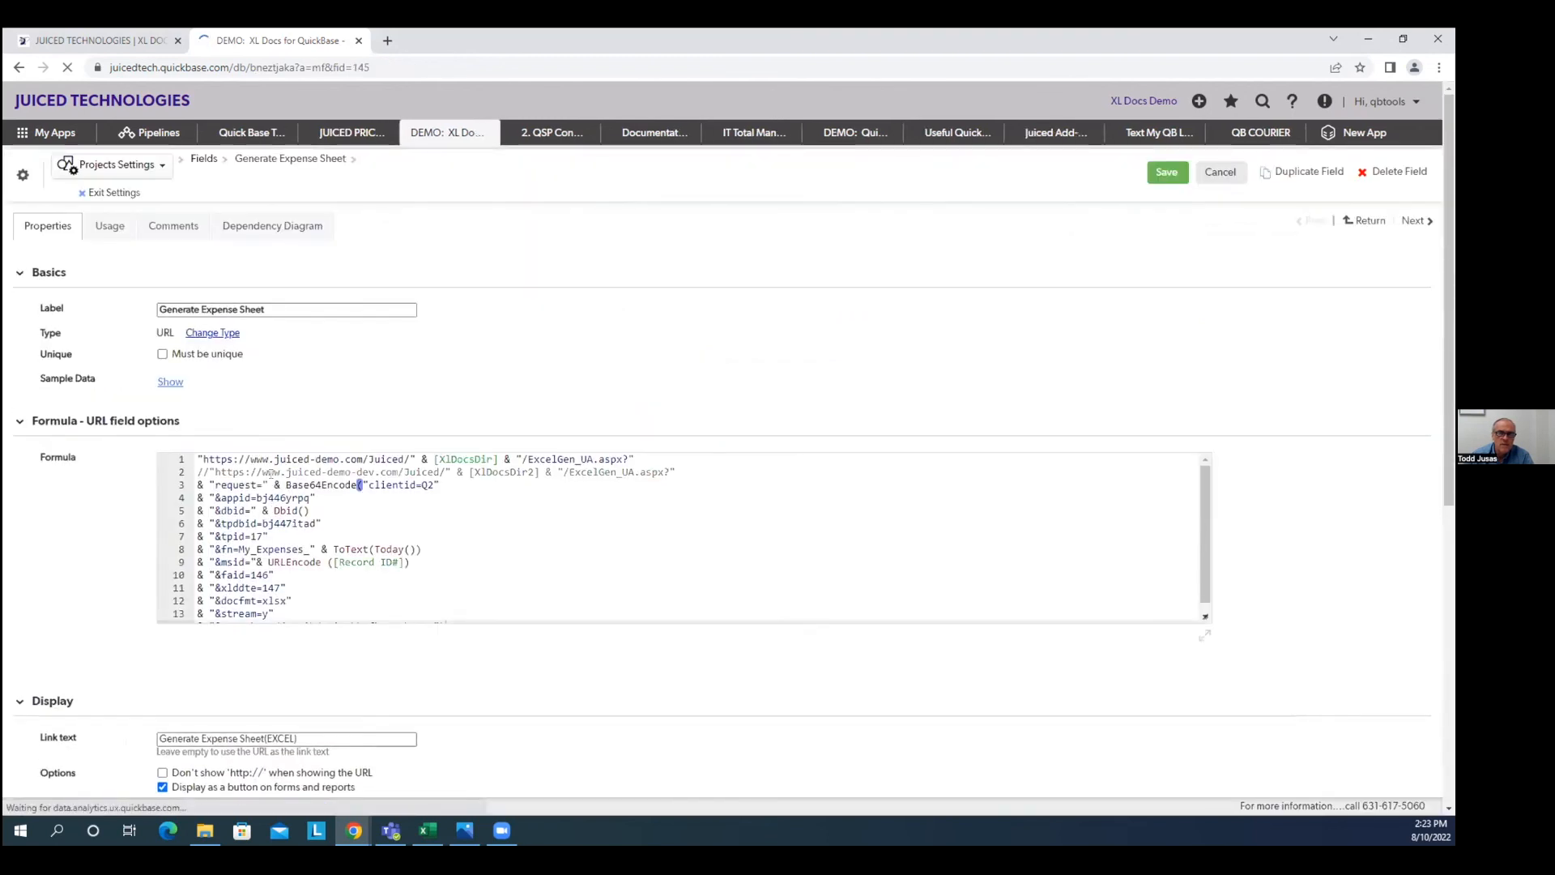
left_click_drag(1214, 628, 1256, 664)
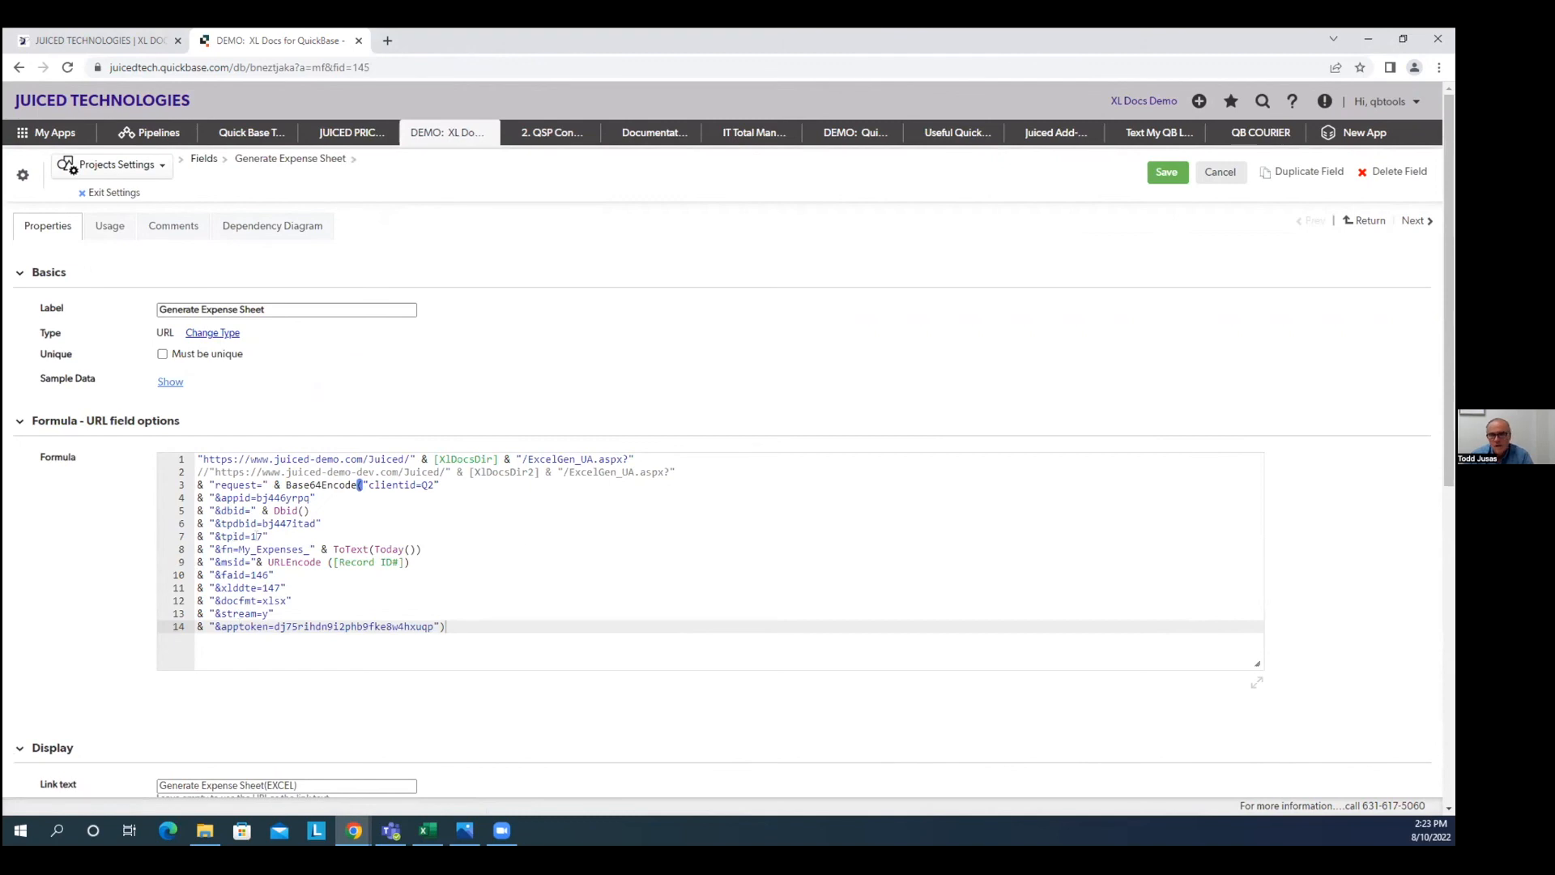
Step: Set the tpid value in the Generate Expense Sheet formula to 36 and save the field
left_click(261, 535)
key("BackSpace")
key("BackSpace")
type("36")
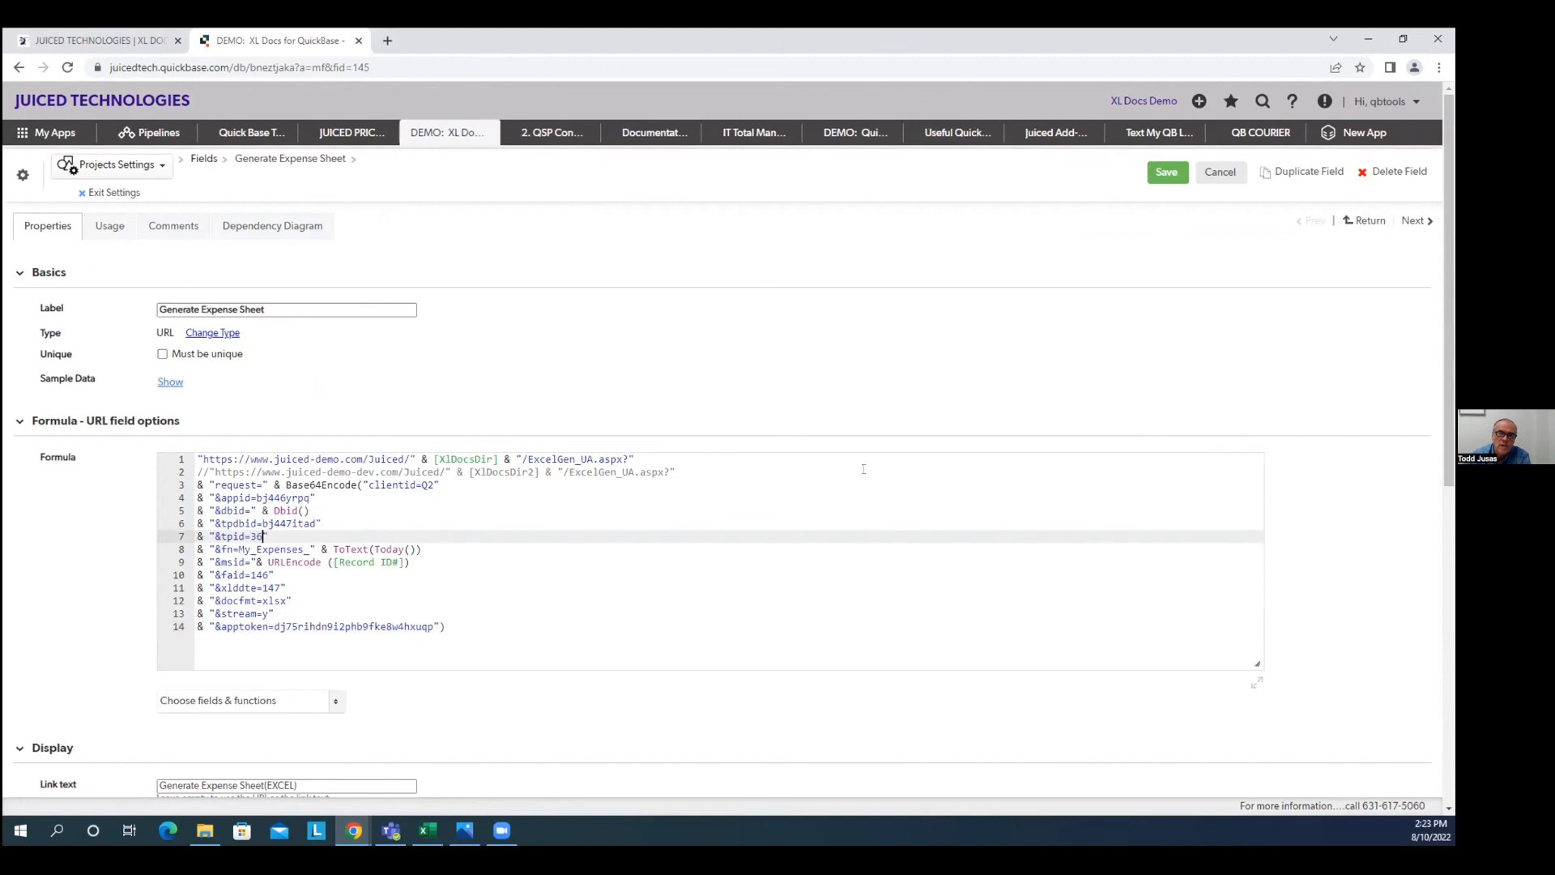
left_click(1166, 172)
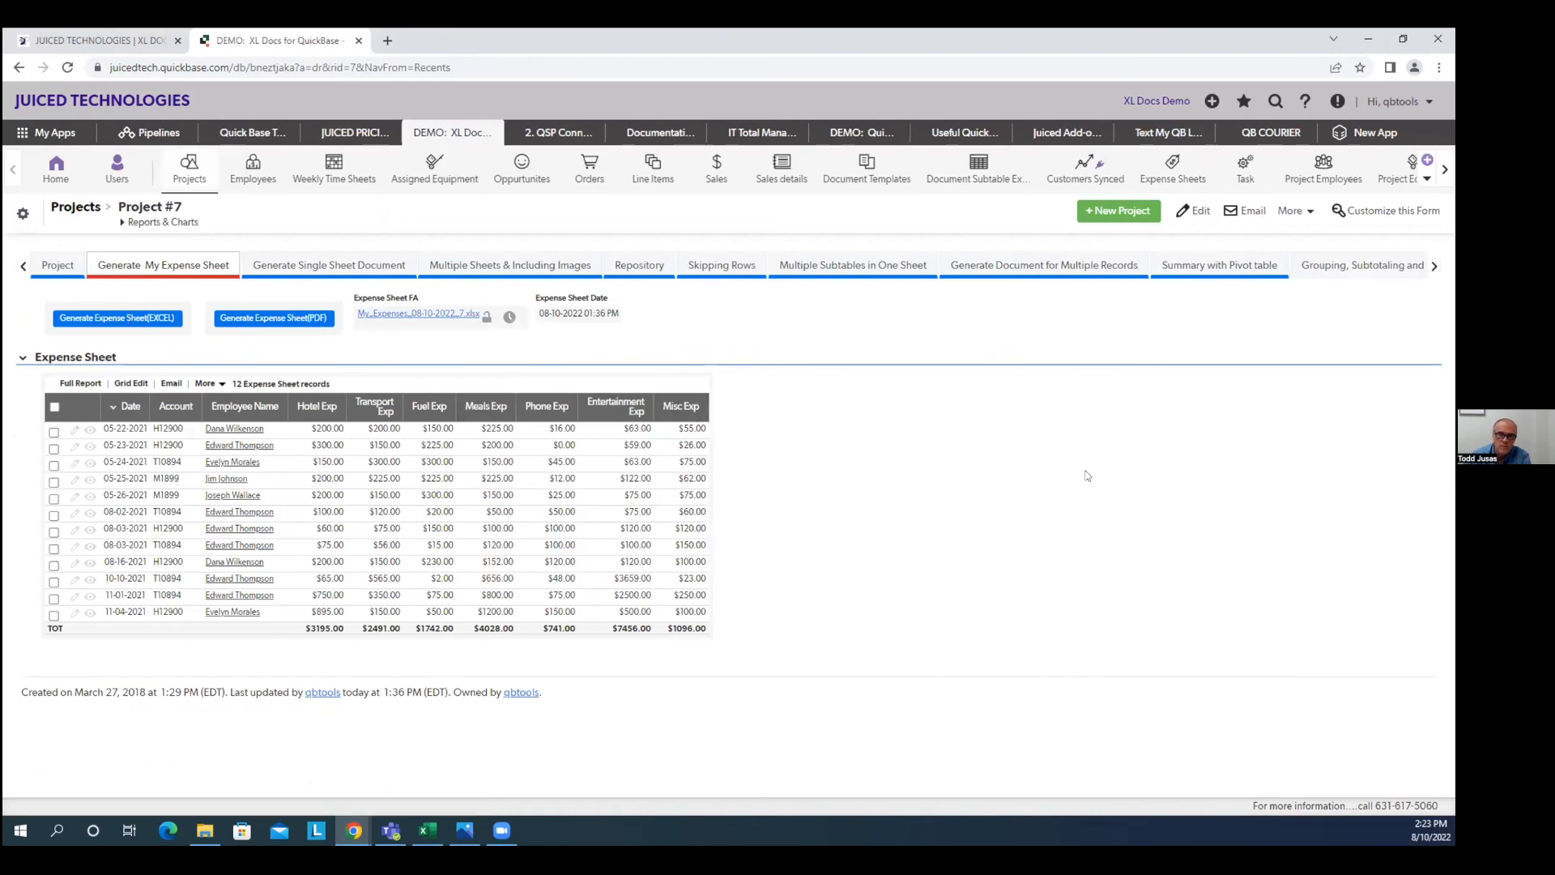
Step: Generate the project's expense sheet in Excel format and open the downloaded workbook
left_click(138, 318)
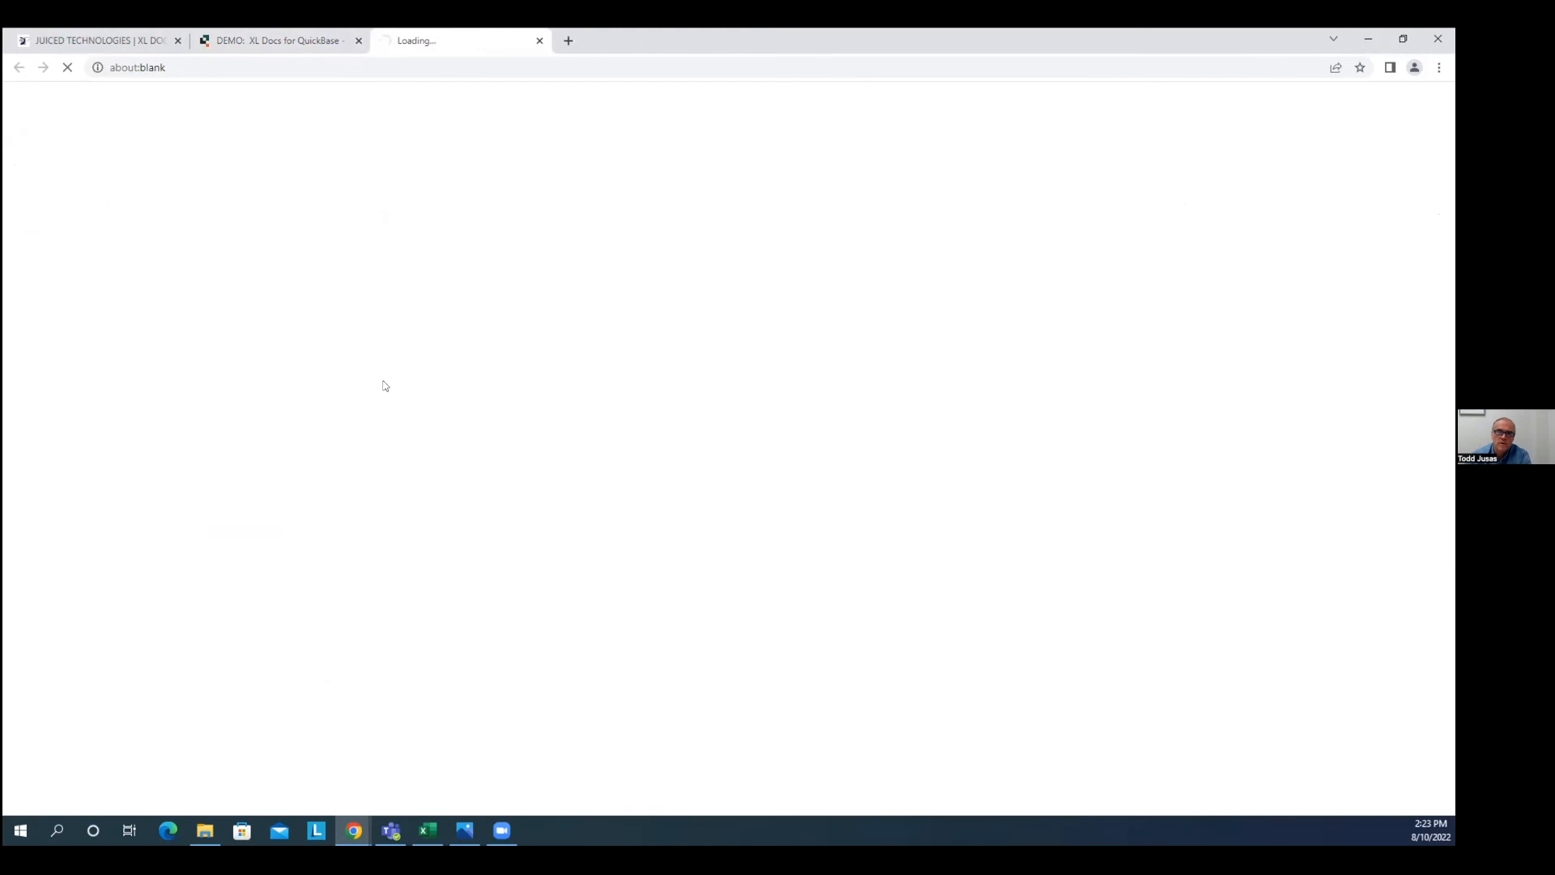
left_click(92, 793)
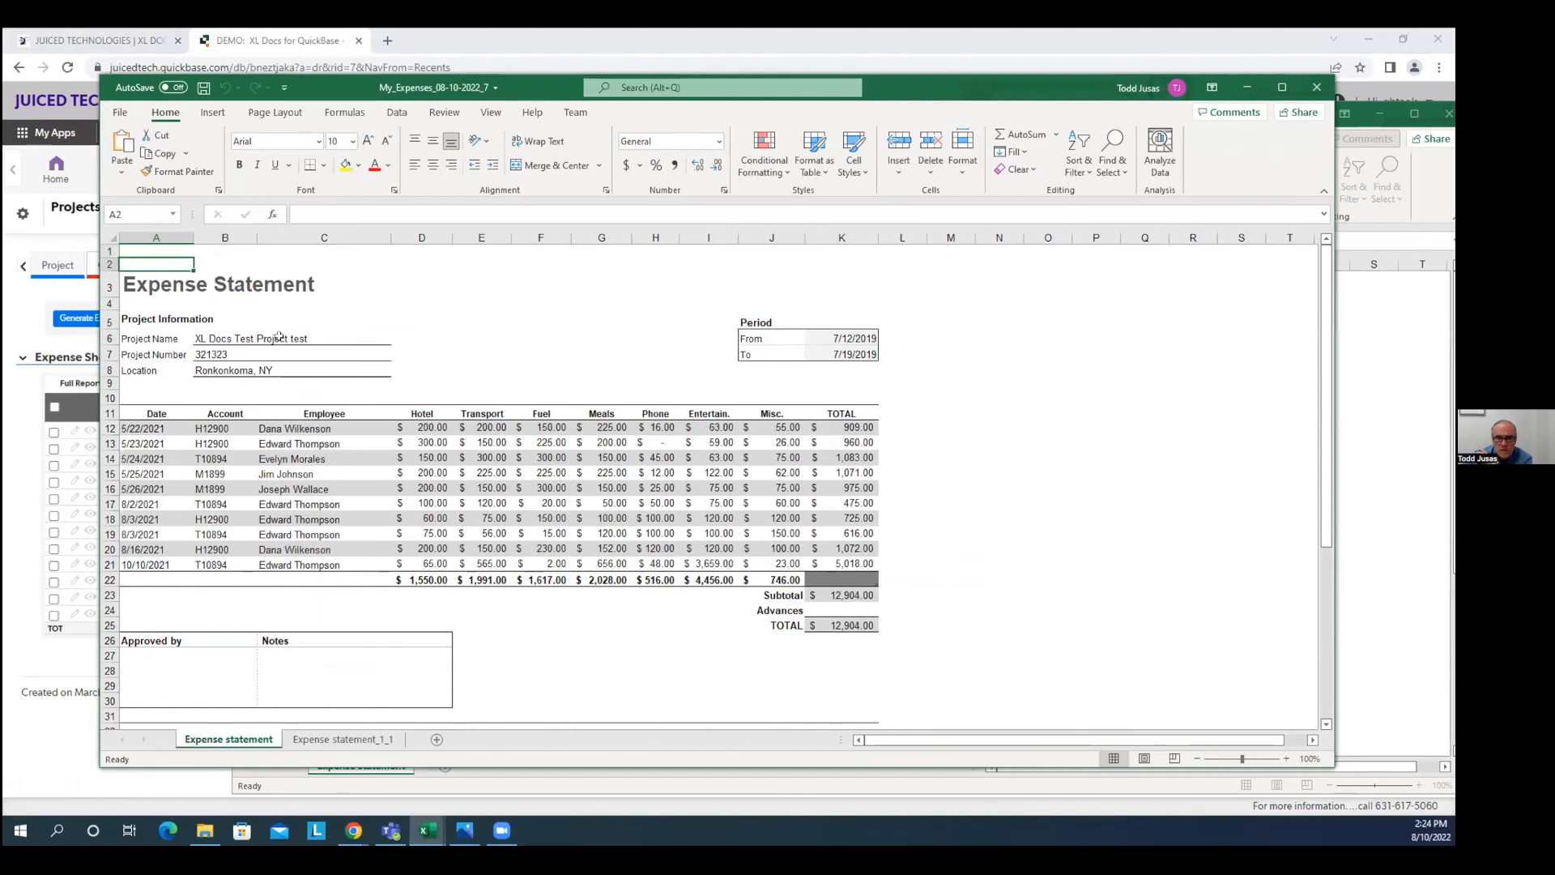
Step: Check the project information, period and expense rows on the Expense statement sheet, and compare the overflow sheet Expense statement_1_1
left_click(231, 342)
left_click(226, 353)
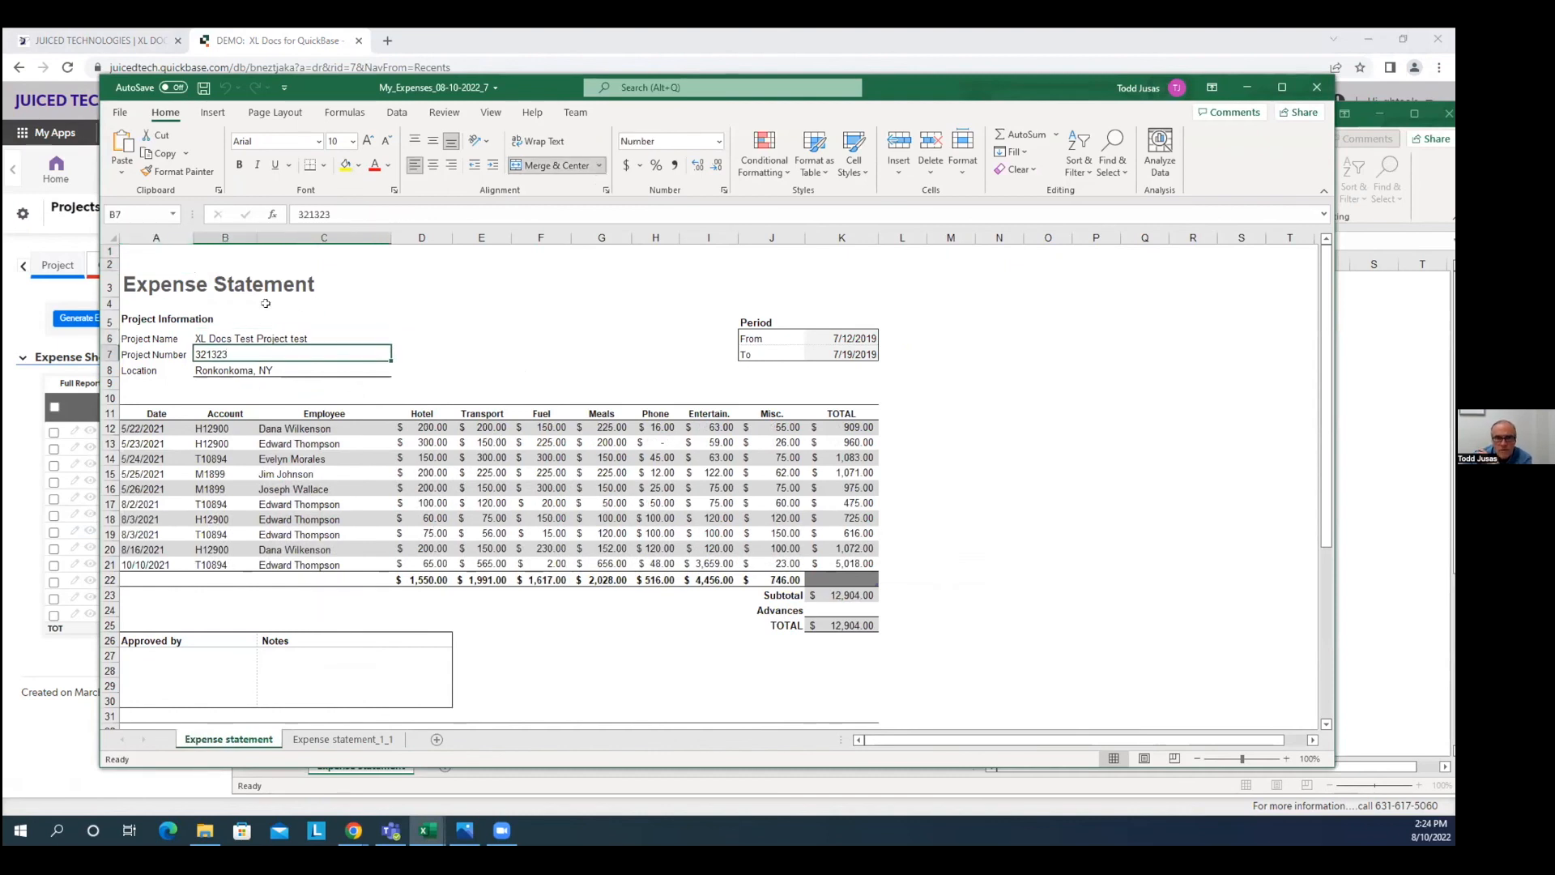
left_click(216, 366)
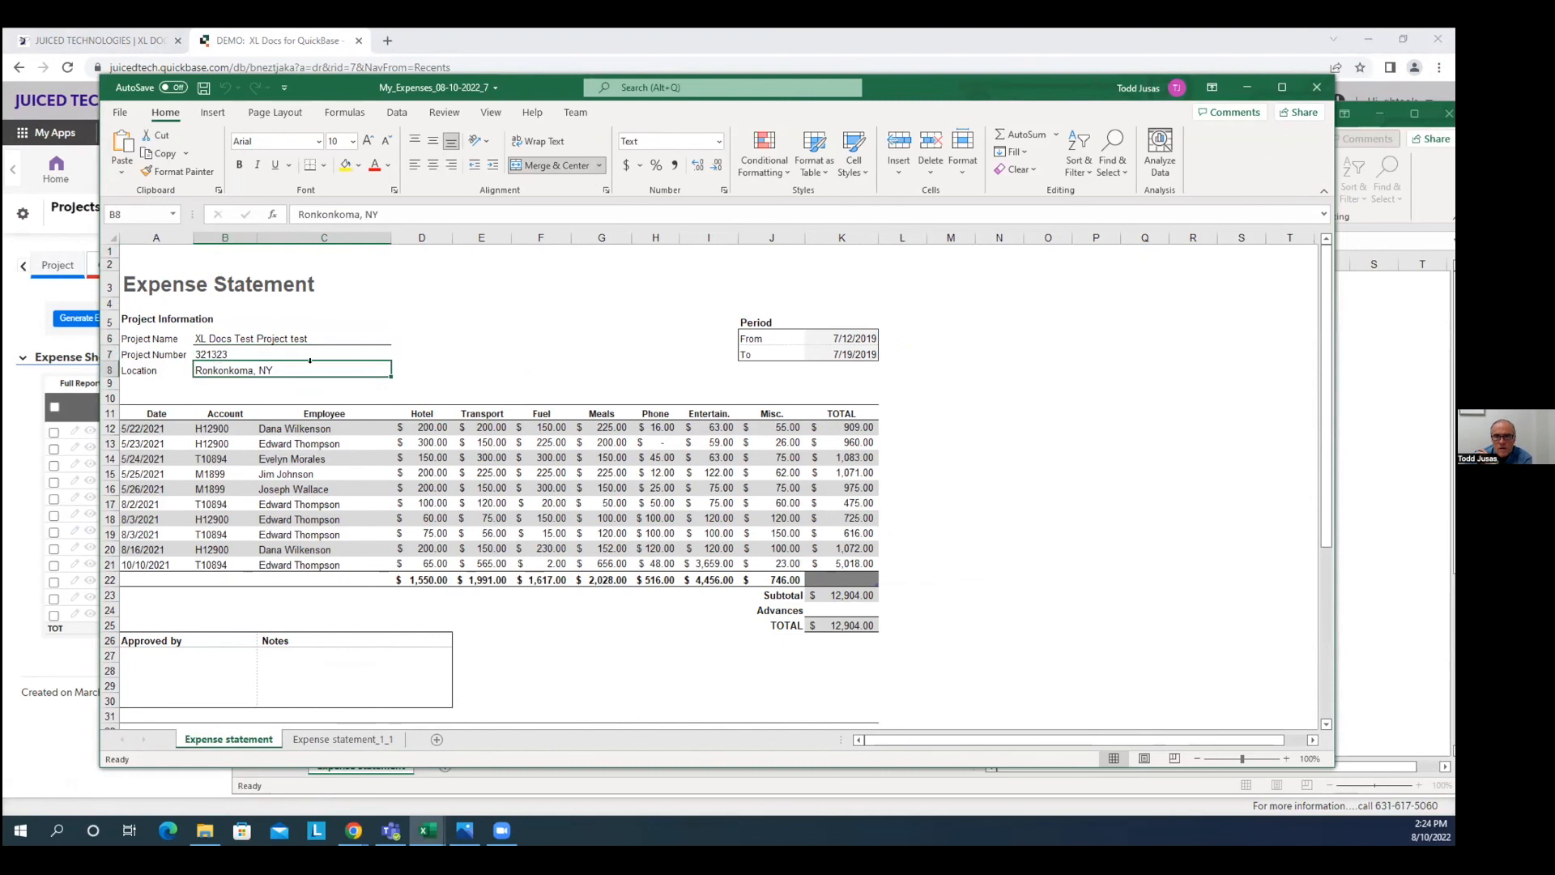
left_click(850, 353)
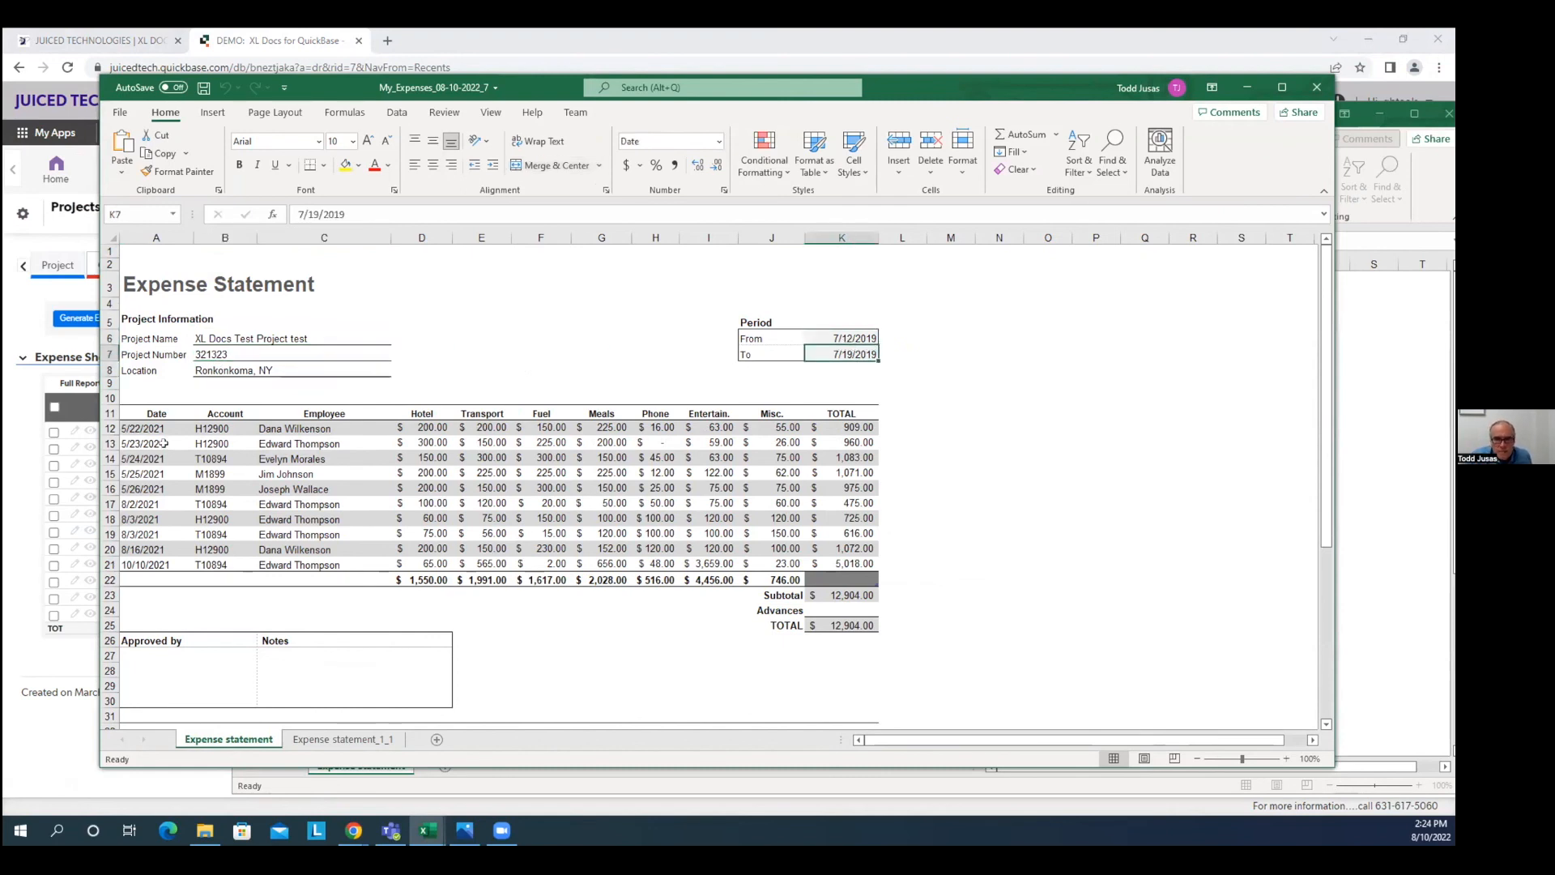
left_click(111, 427)
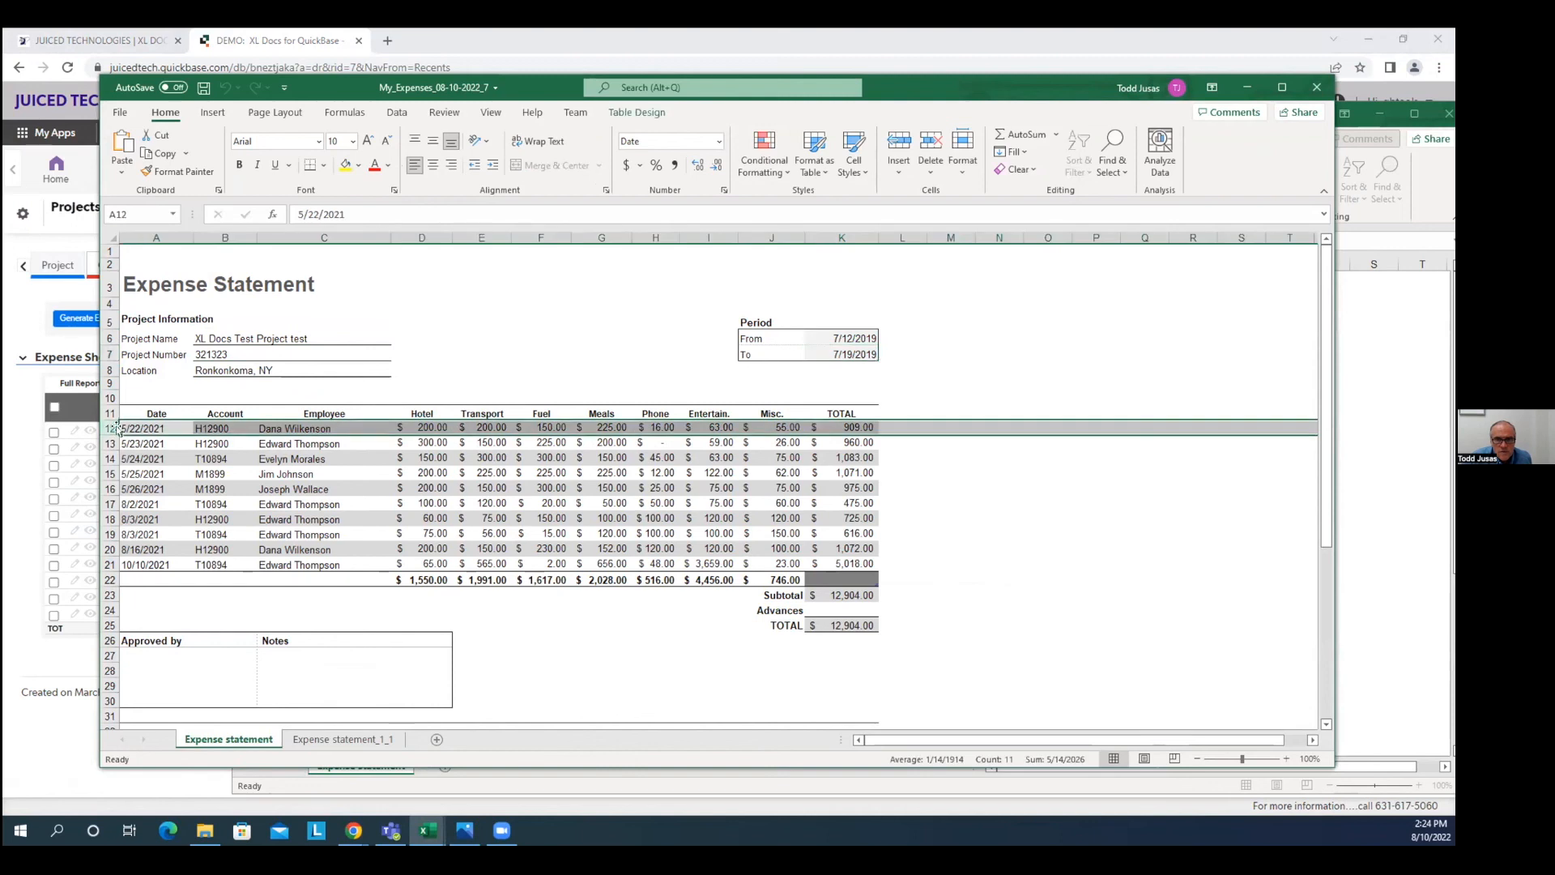
left_click(141, 565)
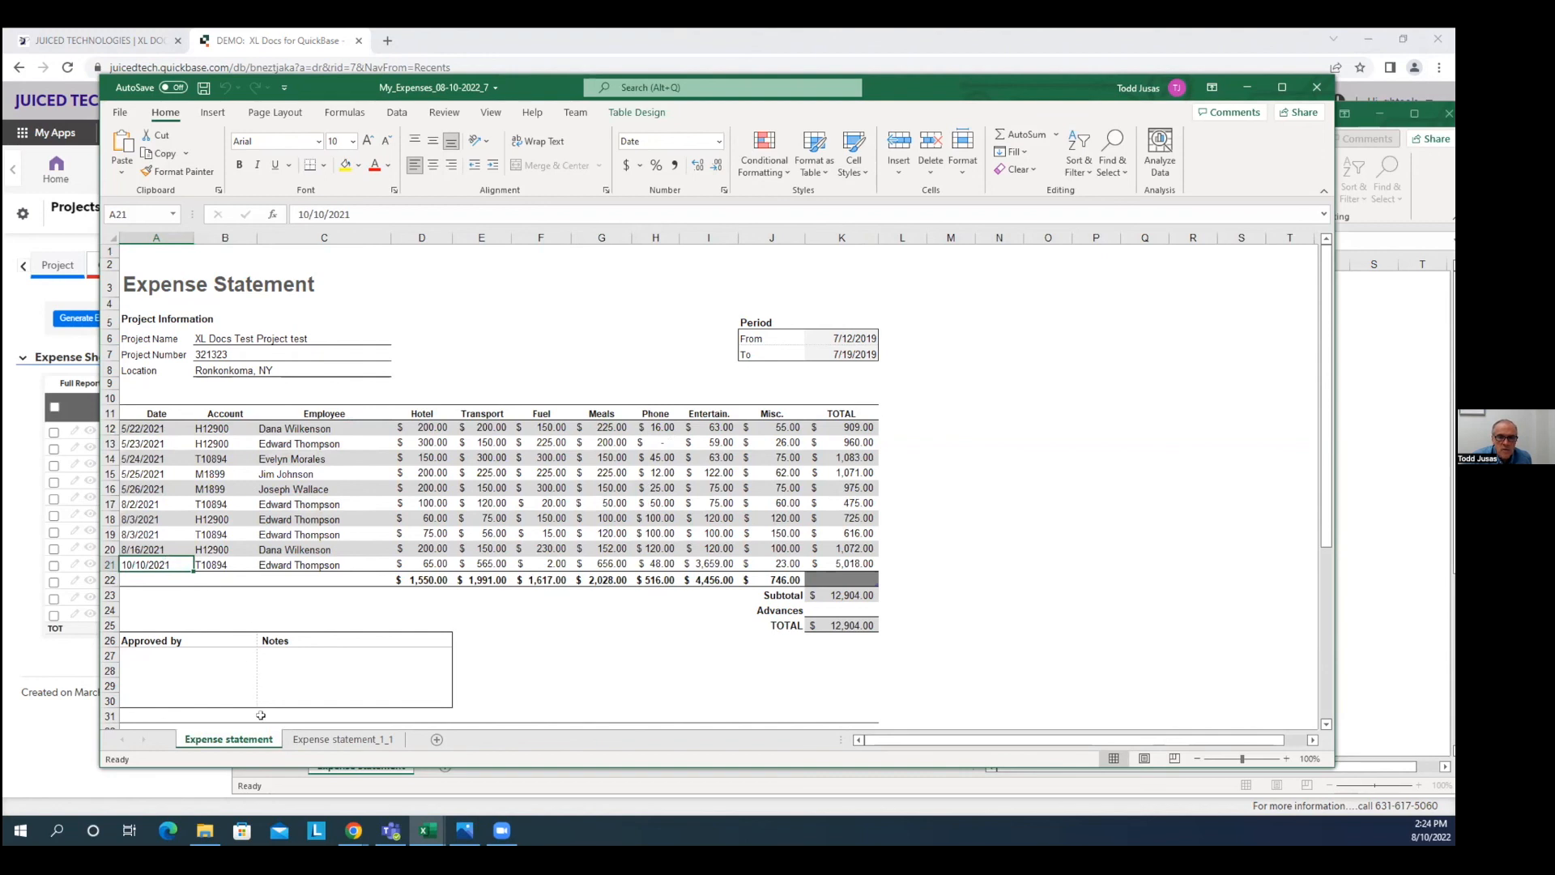
left_click(317, 739)
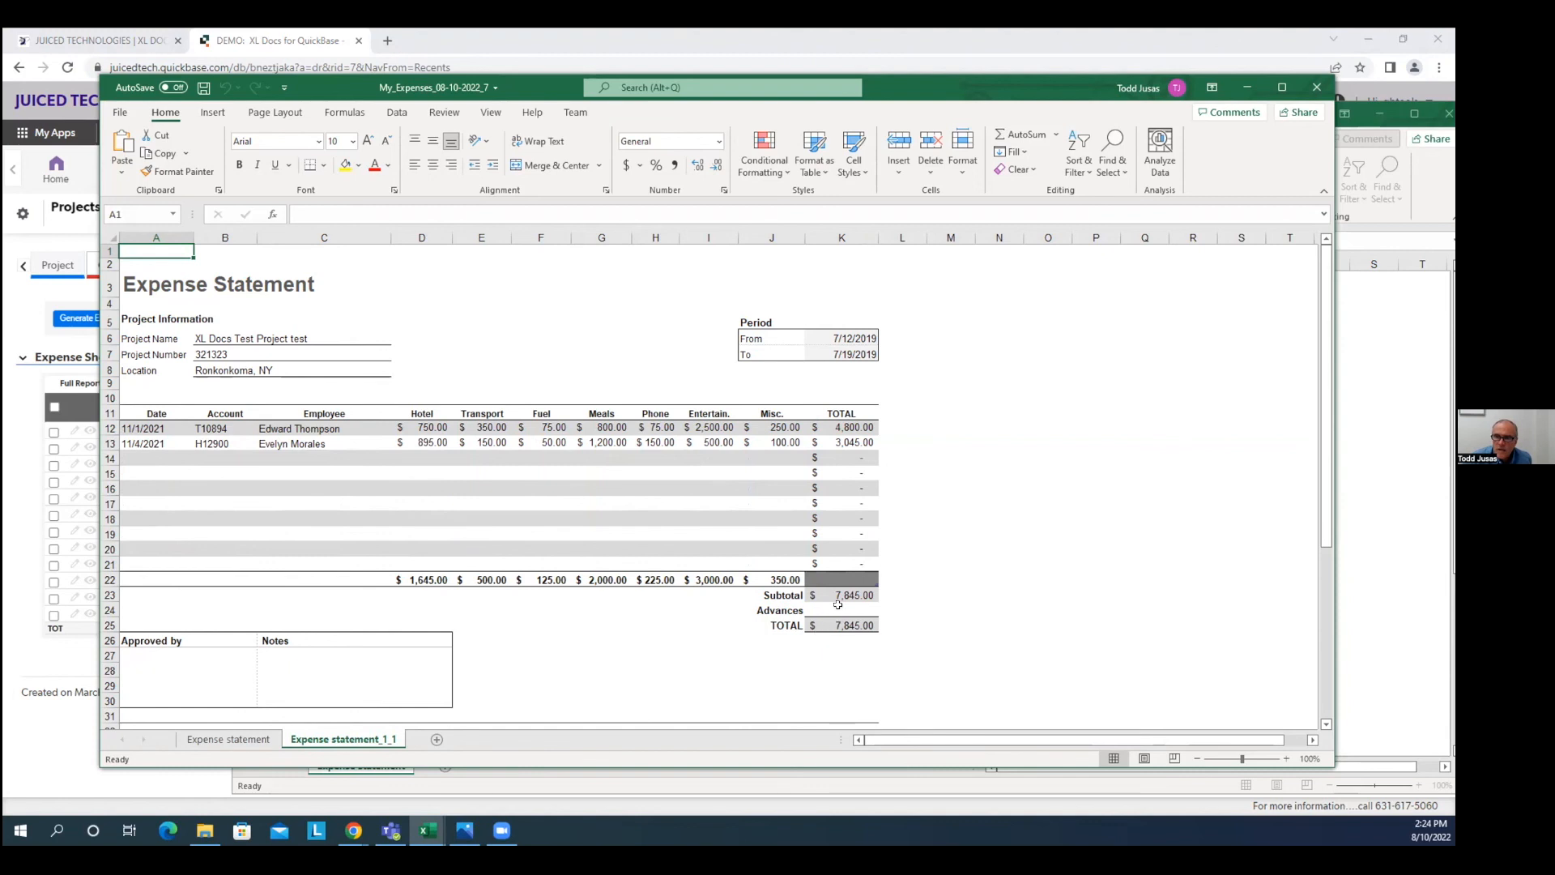
left_click(241, 737)
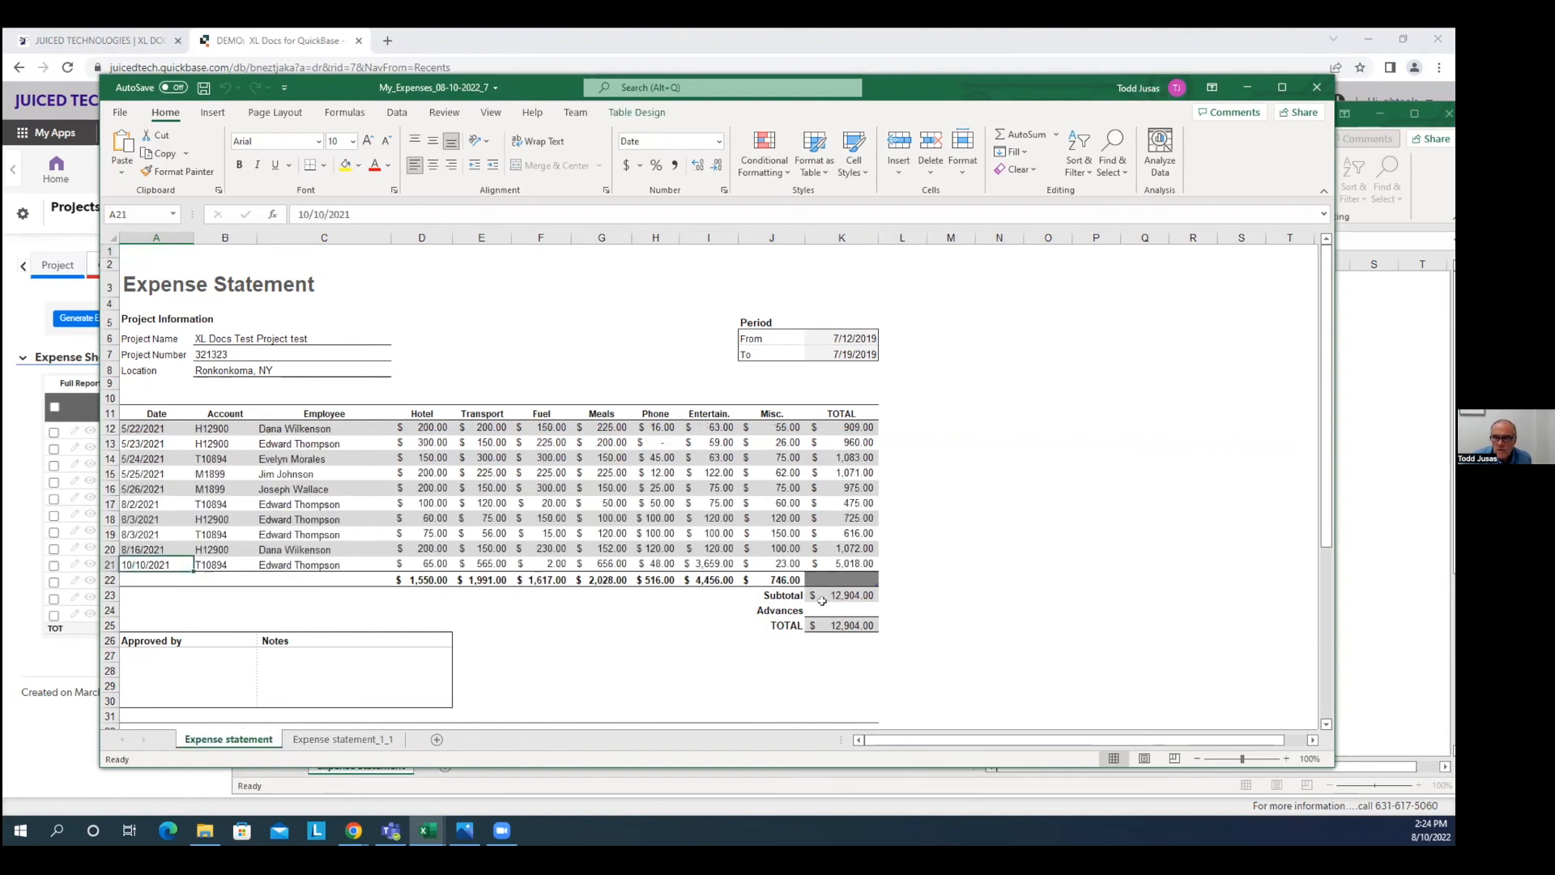
Step: Examine the formulas behind the category totals in row 22, the Subtotal and the TOTAL on the Expense statement sheet
left_click(837, 593)
left_click(434, 579)
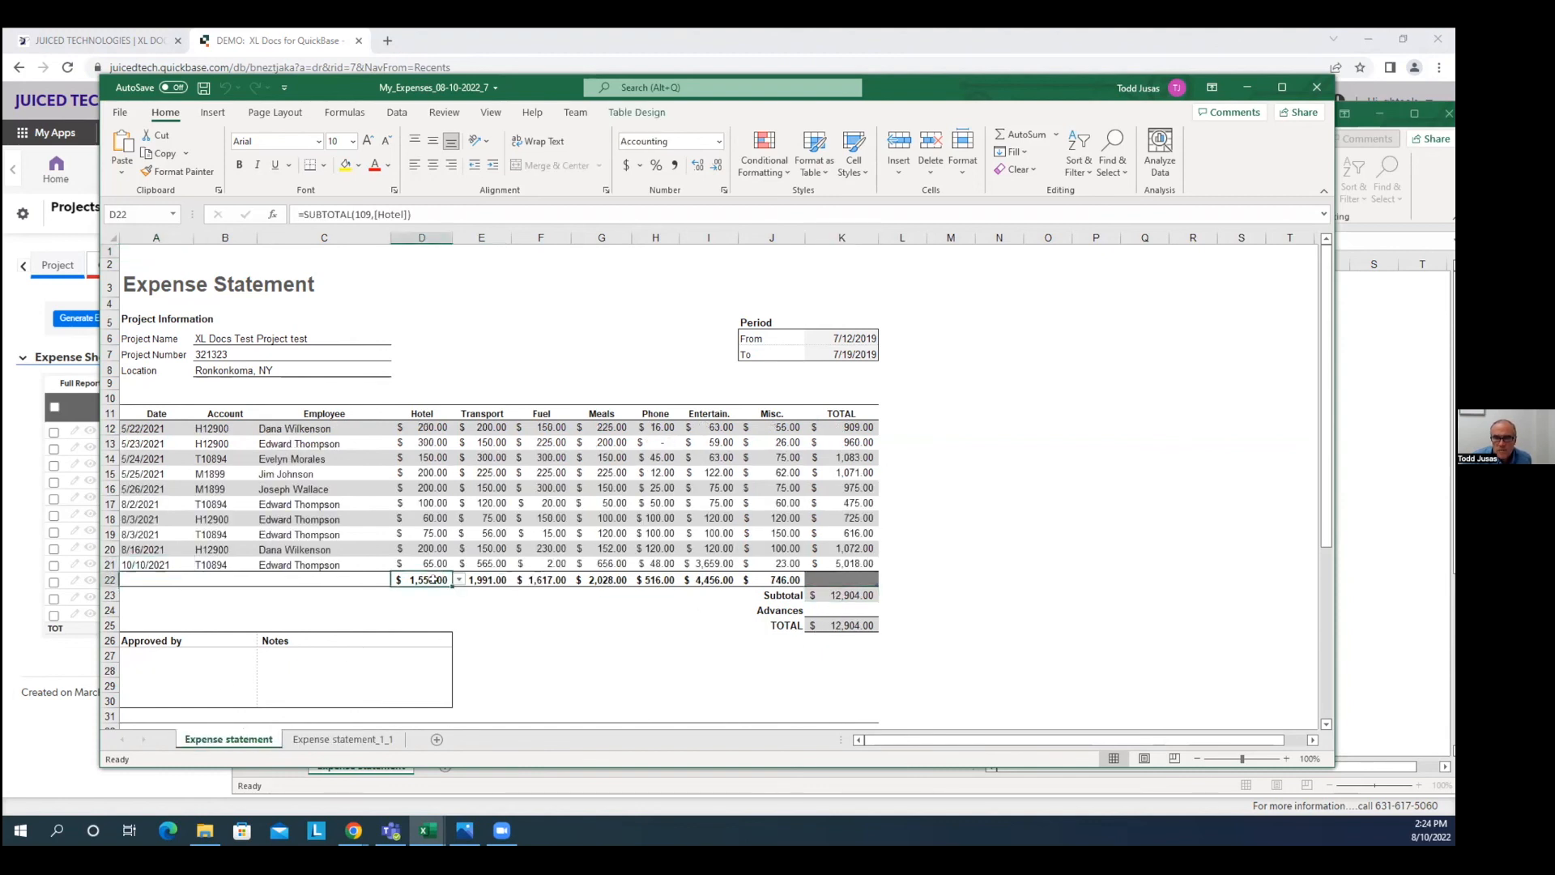
left_click(484, 577)
left_click(564, 578)
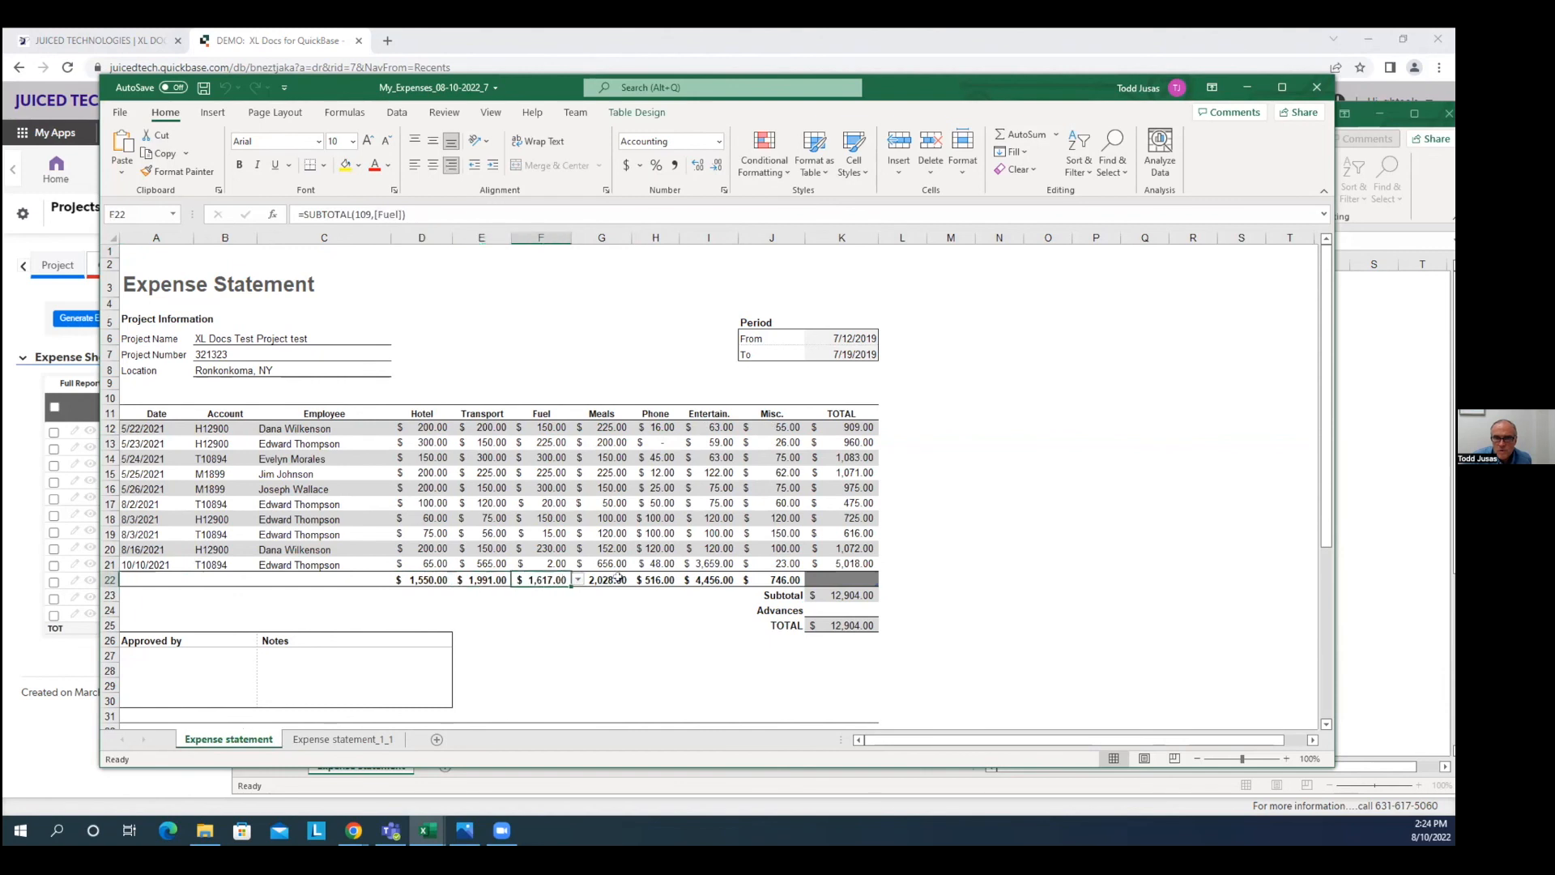
left_click(619, 576)
left_click(661, 580)
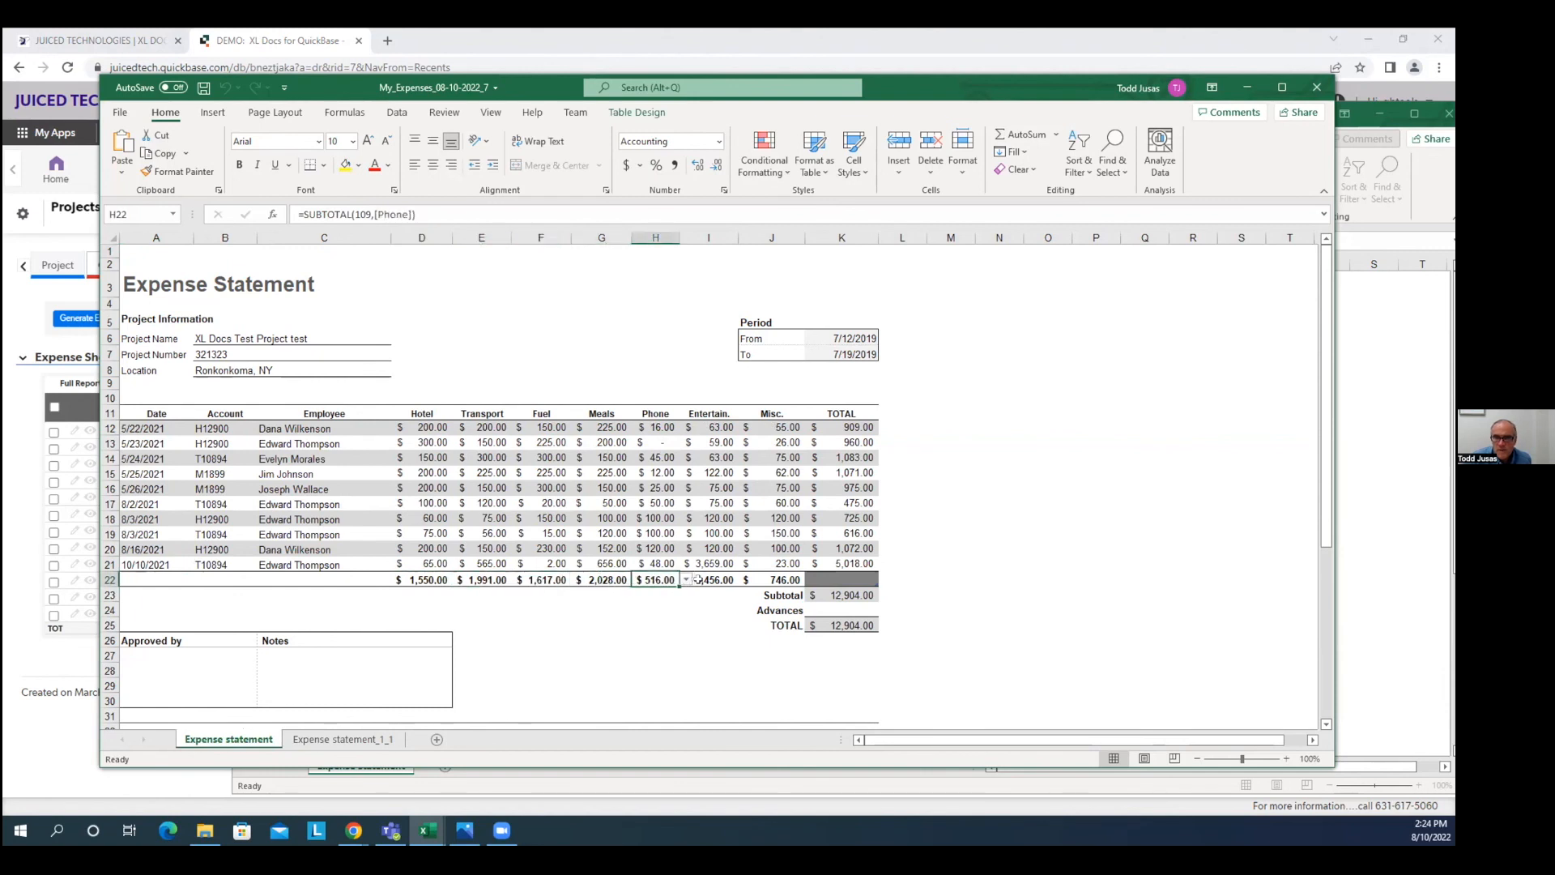
left_click(711, 578)
left_click(837, 598)
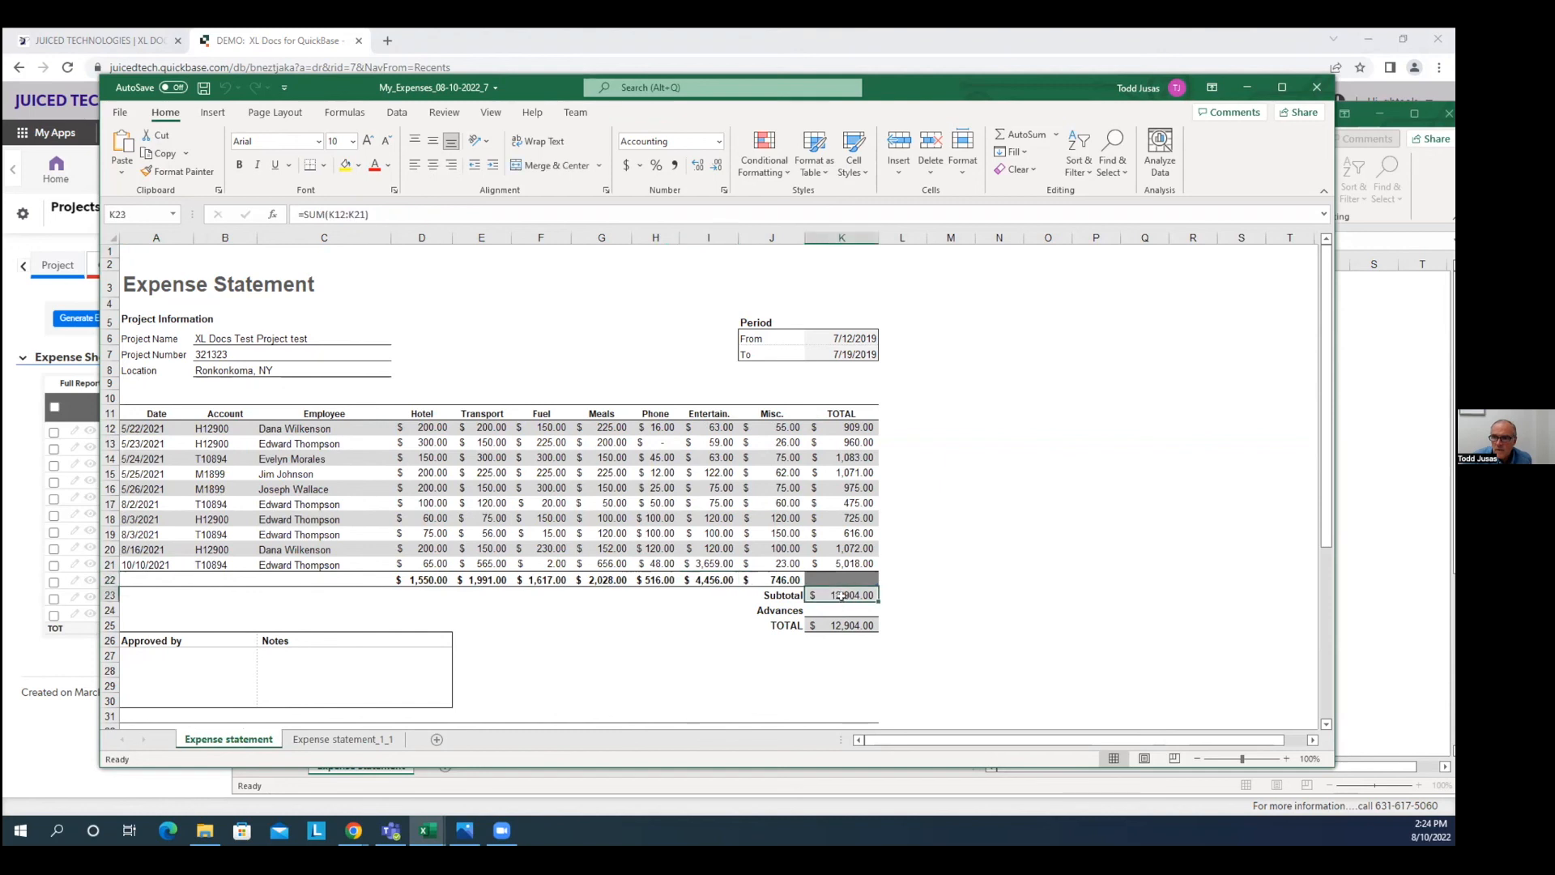
left_click(853, 623)
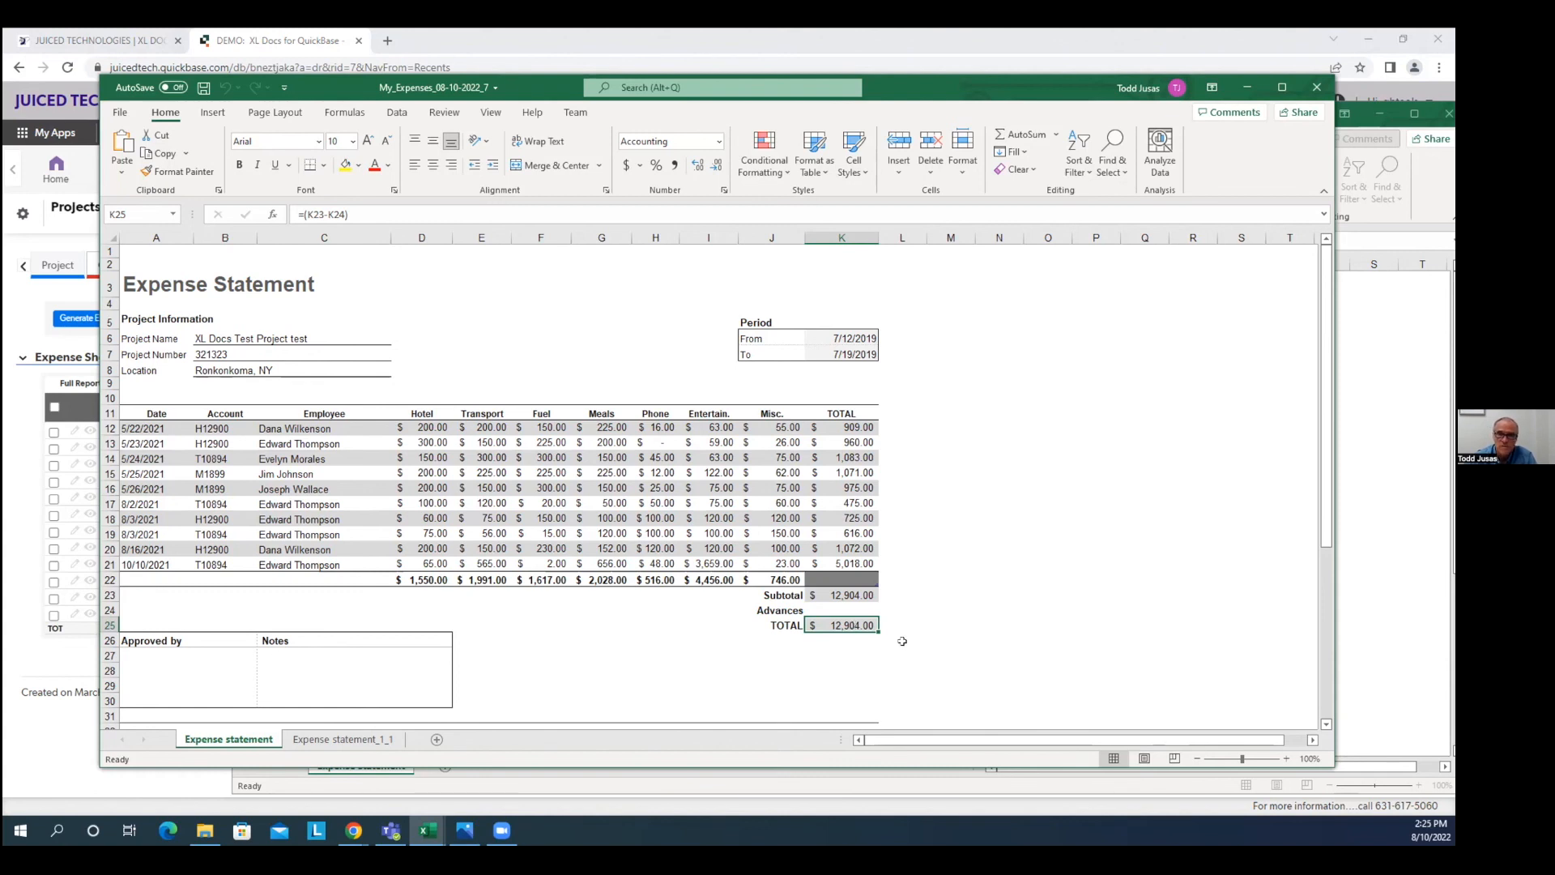
Step: Close the generated expense workbook and minimize the Employee Expenses v3_1 template workbook to return to Project #7
left_click_drag(1332, 430, 1004, 426)
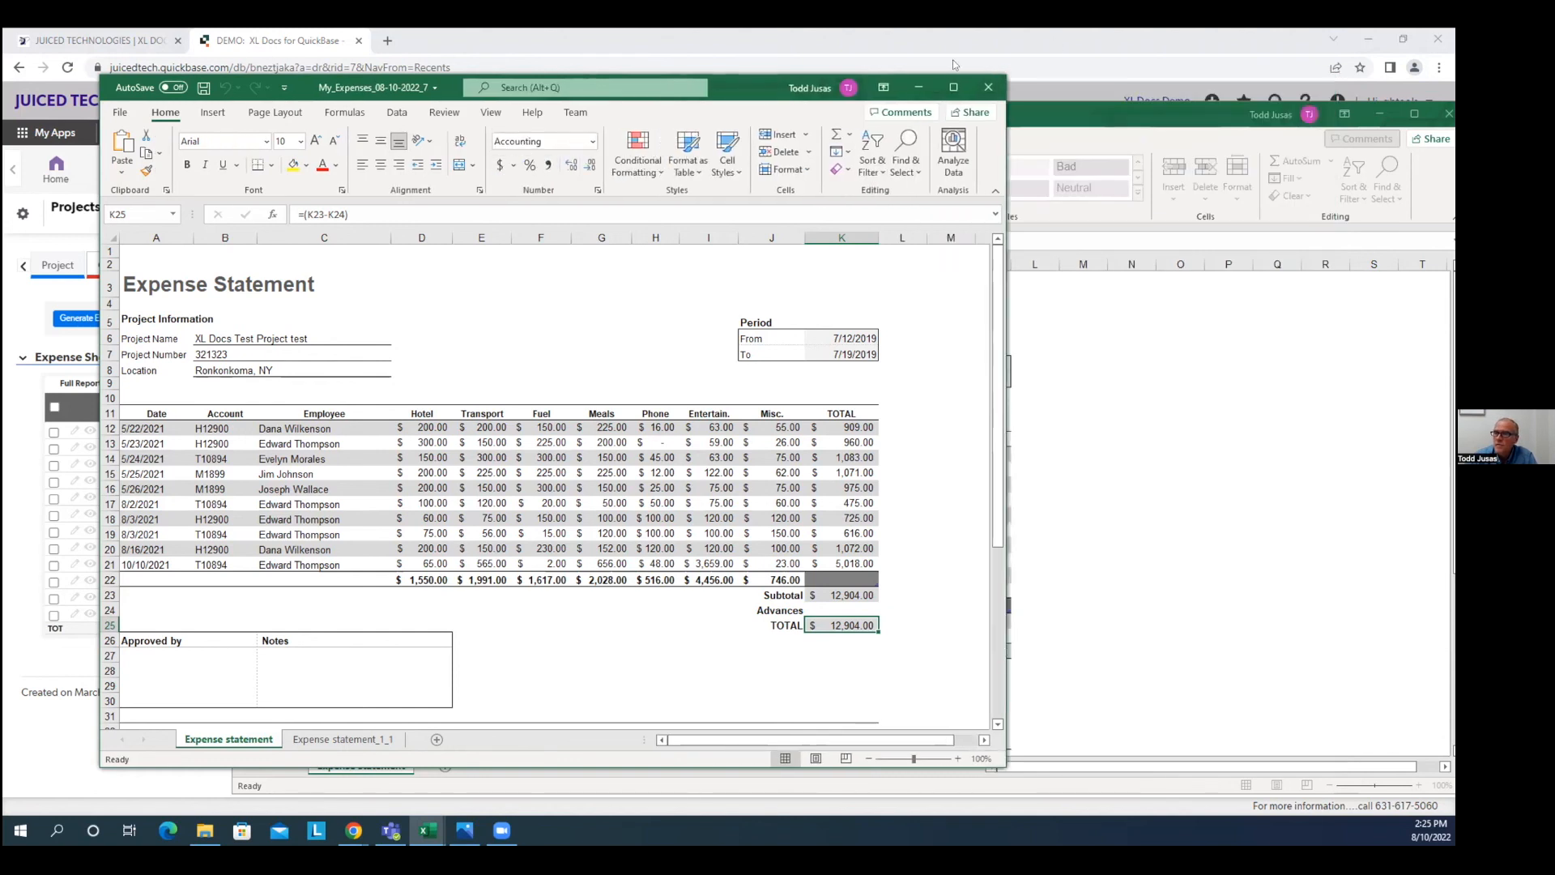
left_click(987, 86)
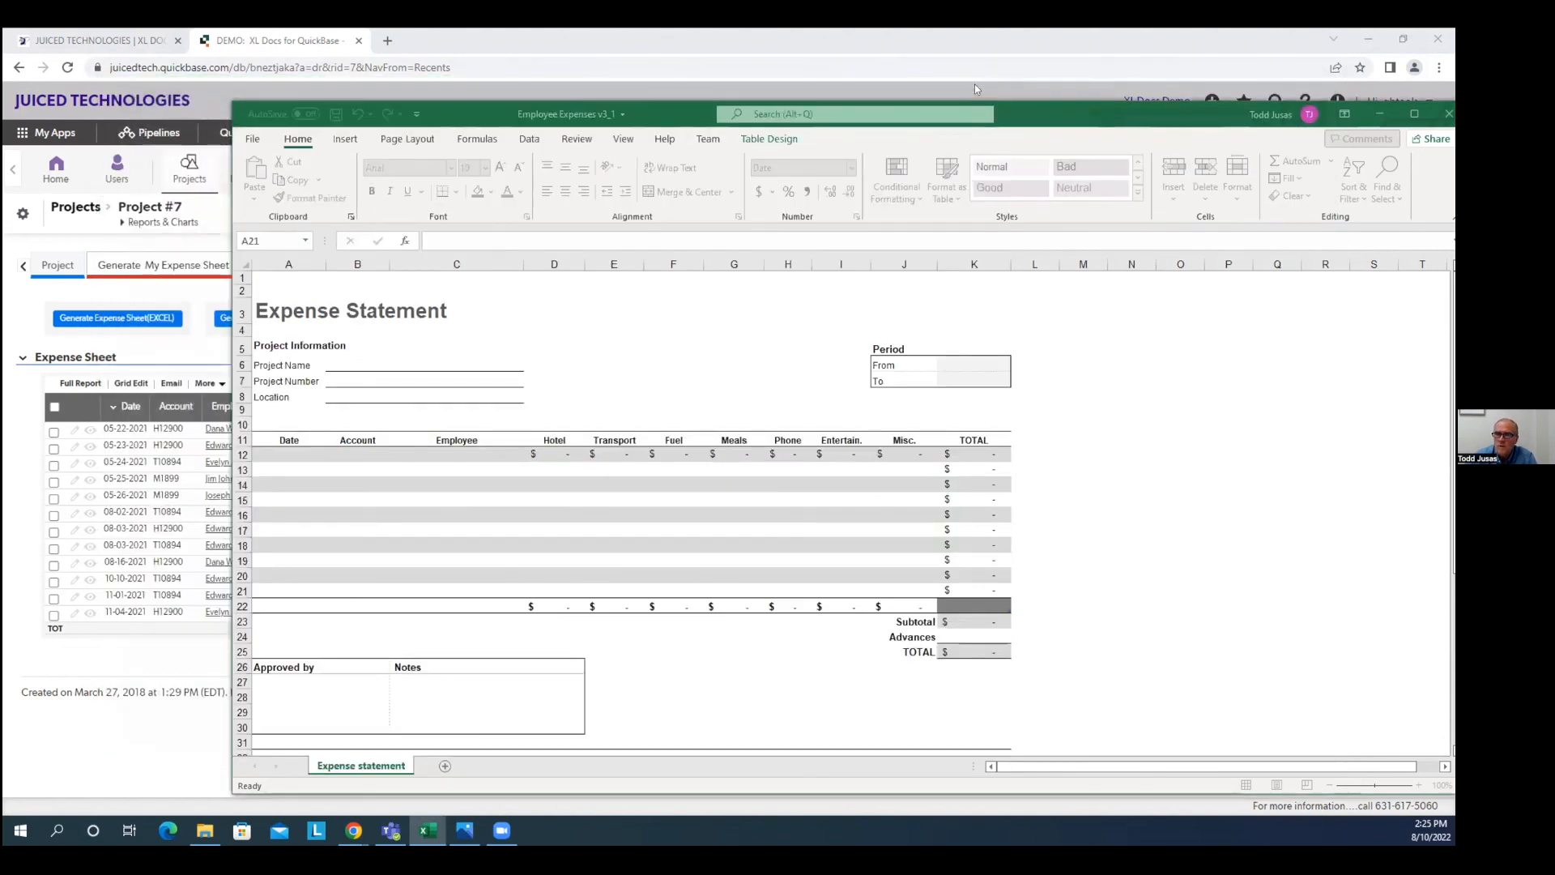
left_click(1379, 114)
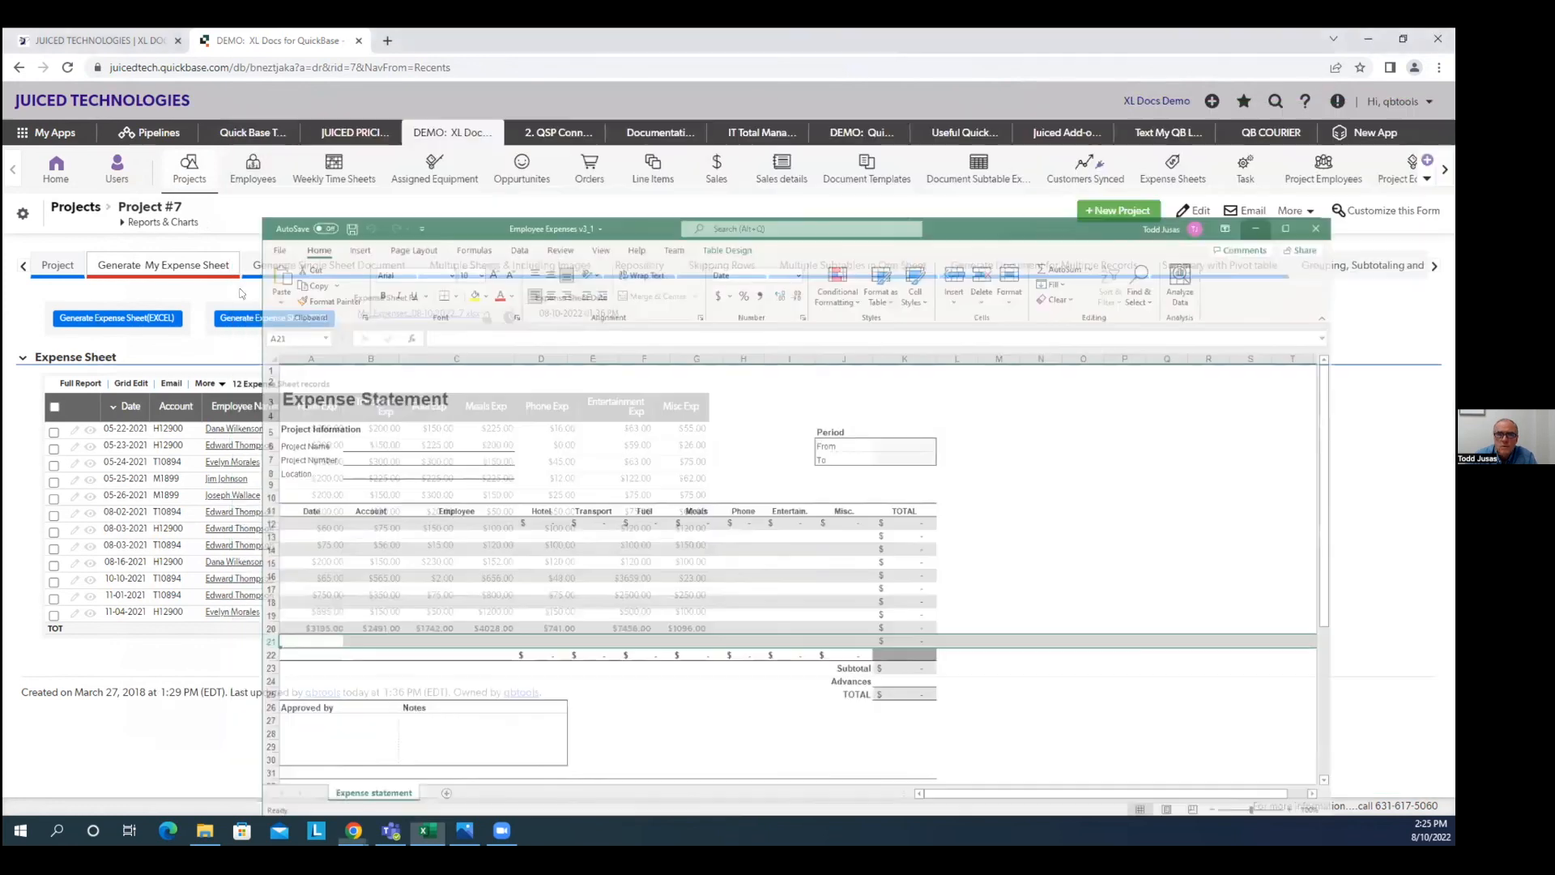
Step: Edit the Employee Expense Template, record 36, in Document Templates and open its Expense Sheet details subtable record for editing
left_click(892, 172)
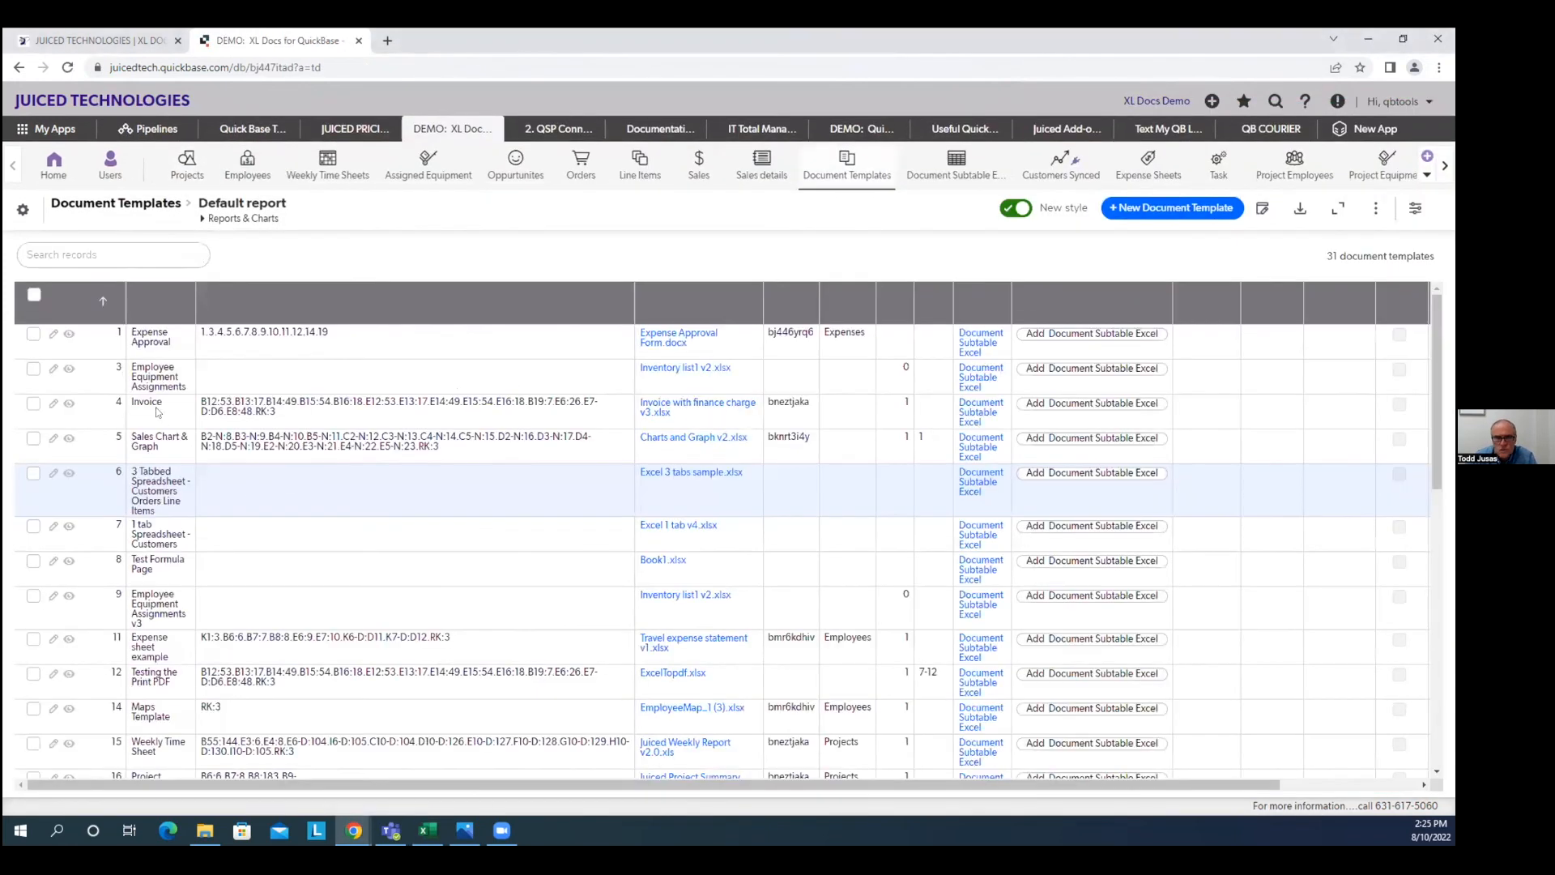
scroll(155, 662, "down", 5)
scroll(156, 662, "down", 3)
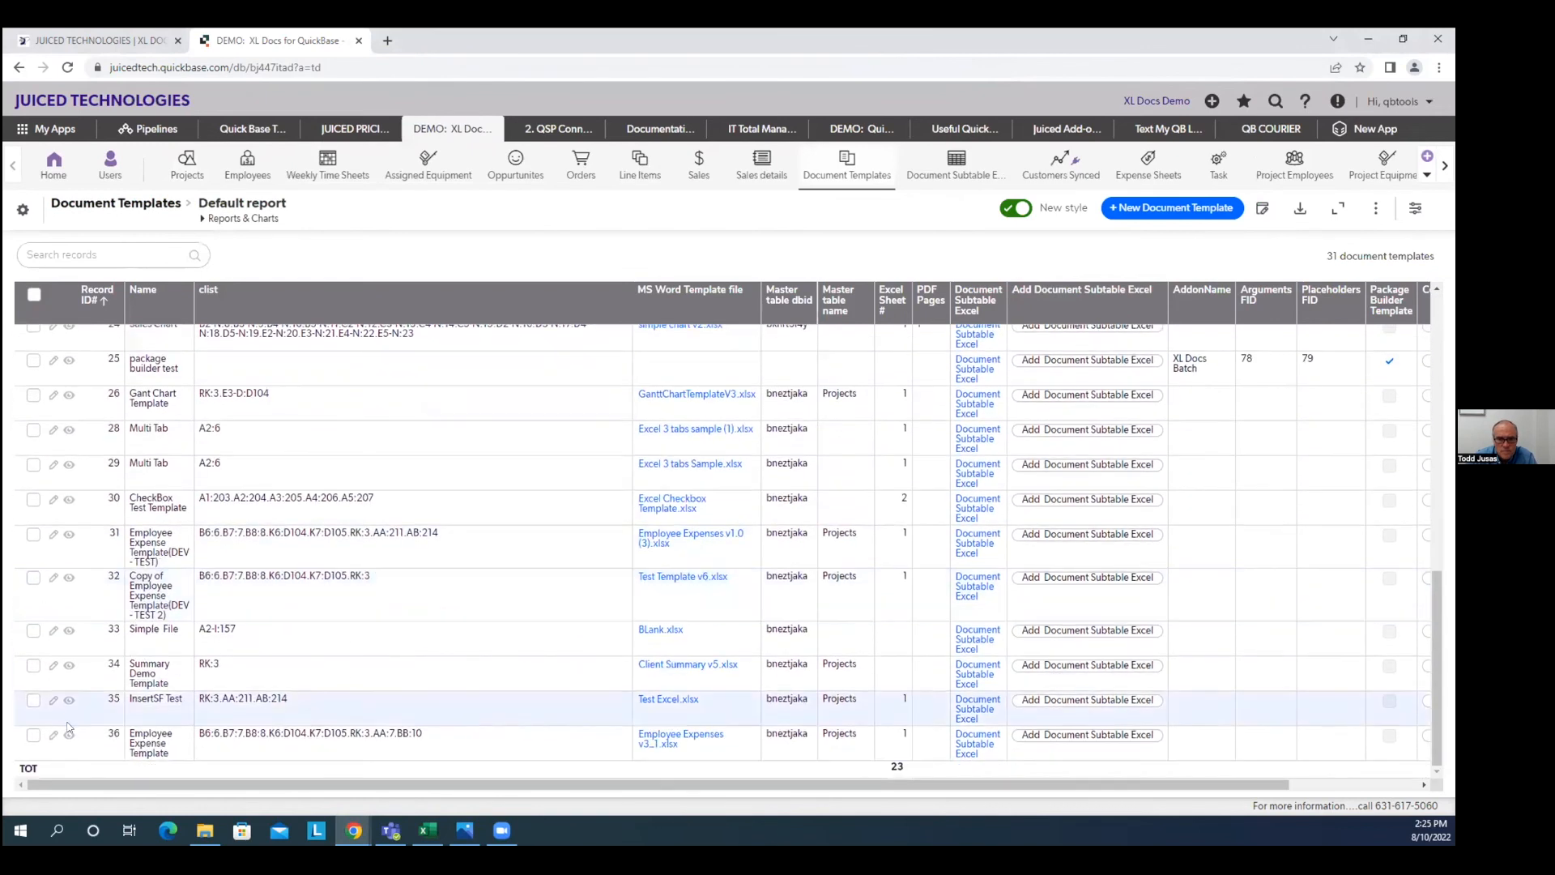
left_click(50, 737)
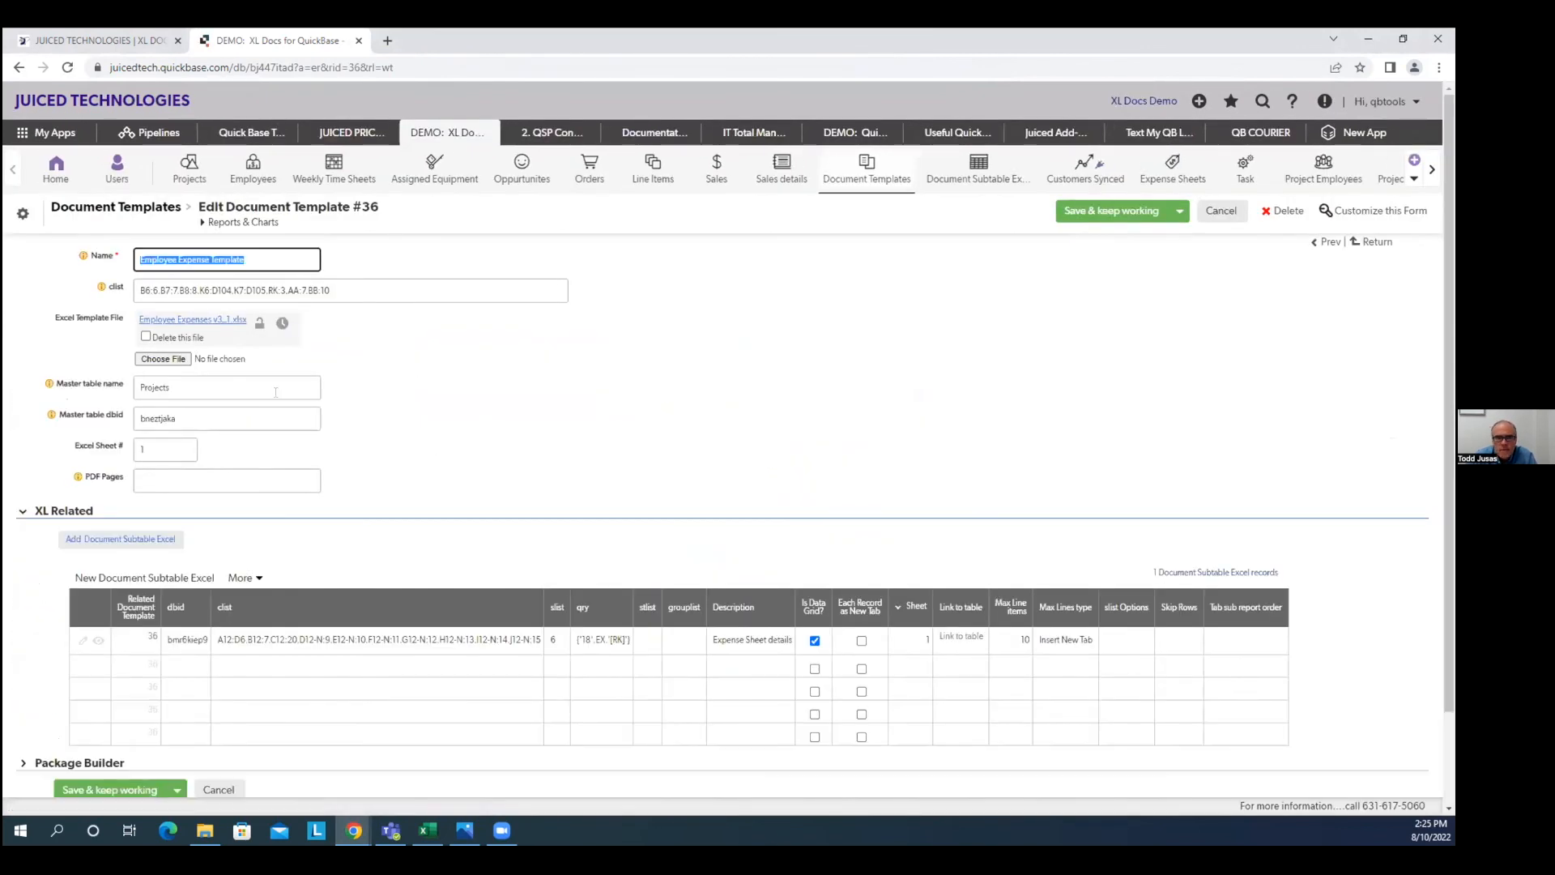
left_click(83, 642)
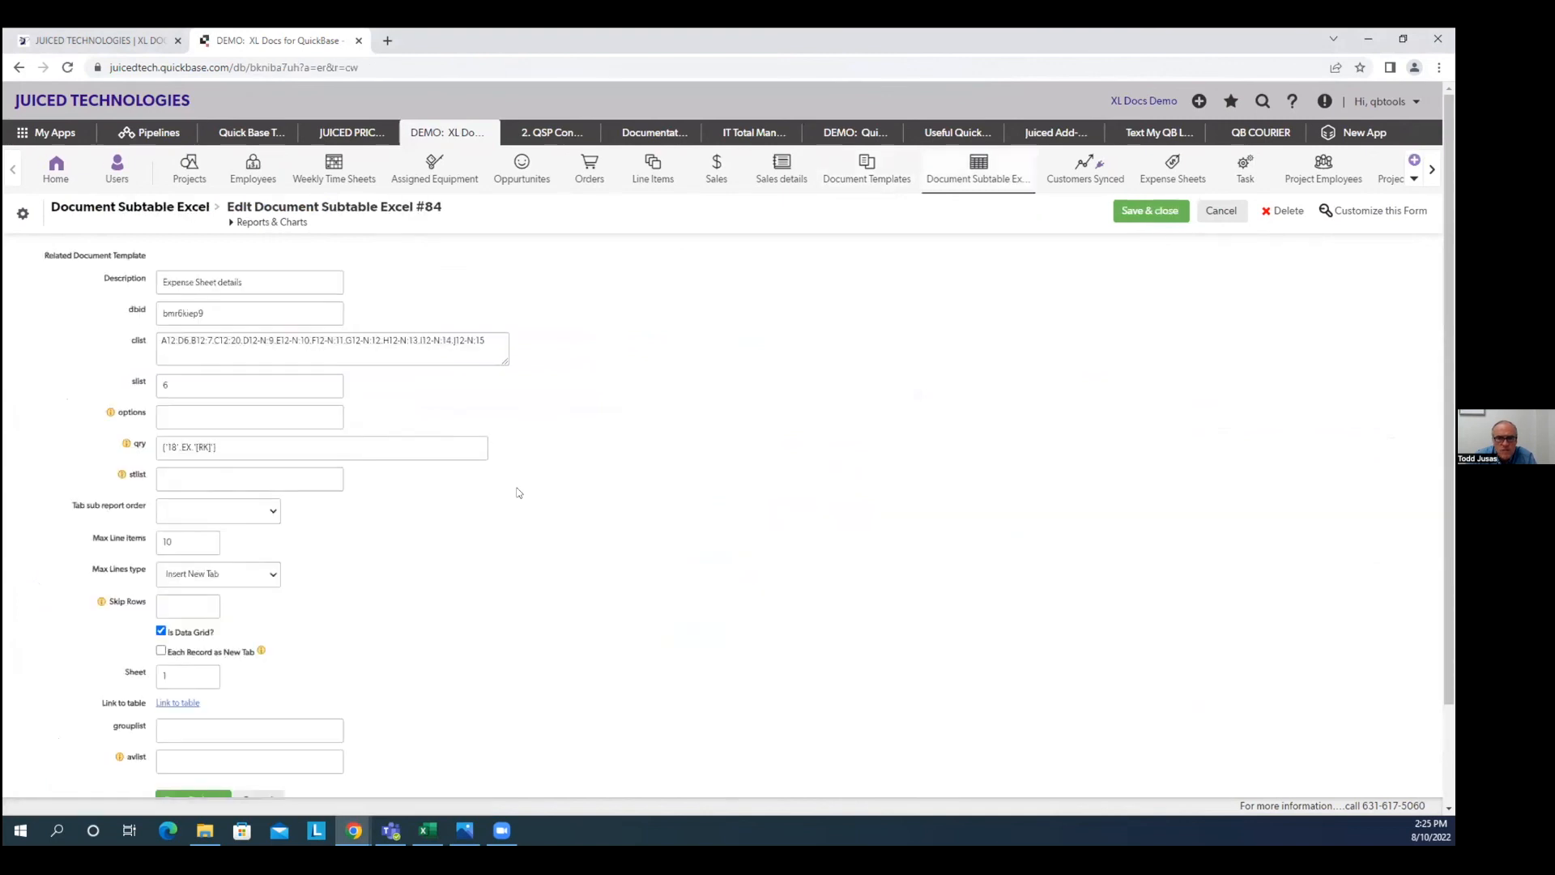
Step: Set the subtable's Max Lines type to Insert New Rows and save and close the record
left_click(221, 508)
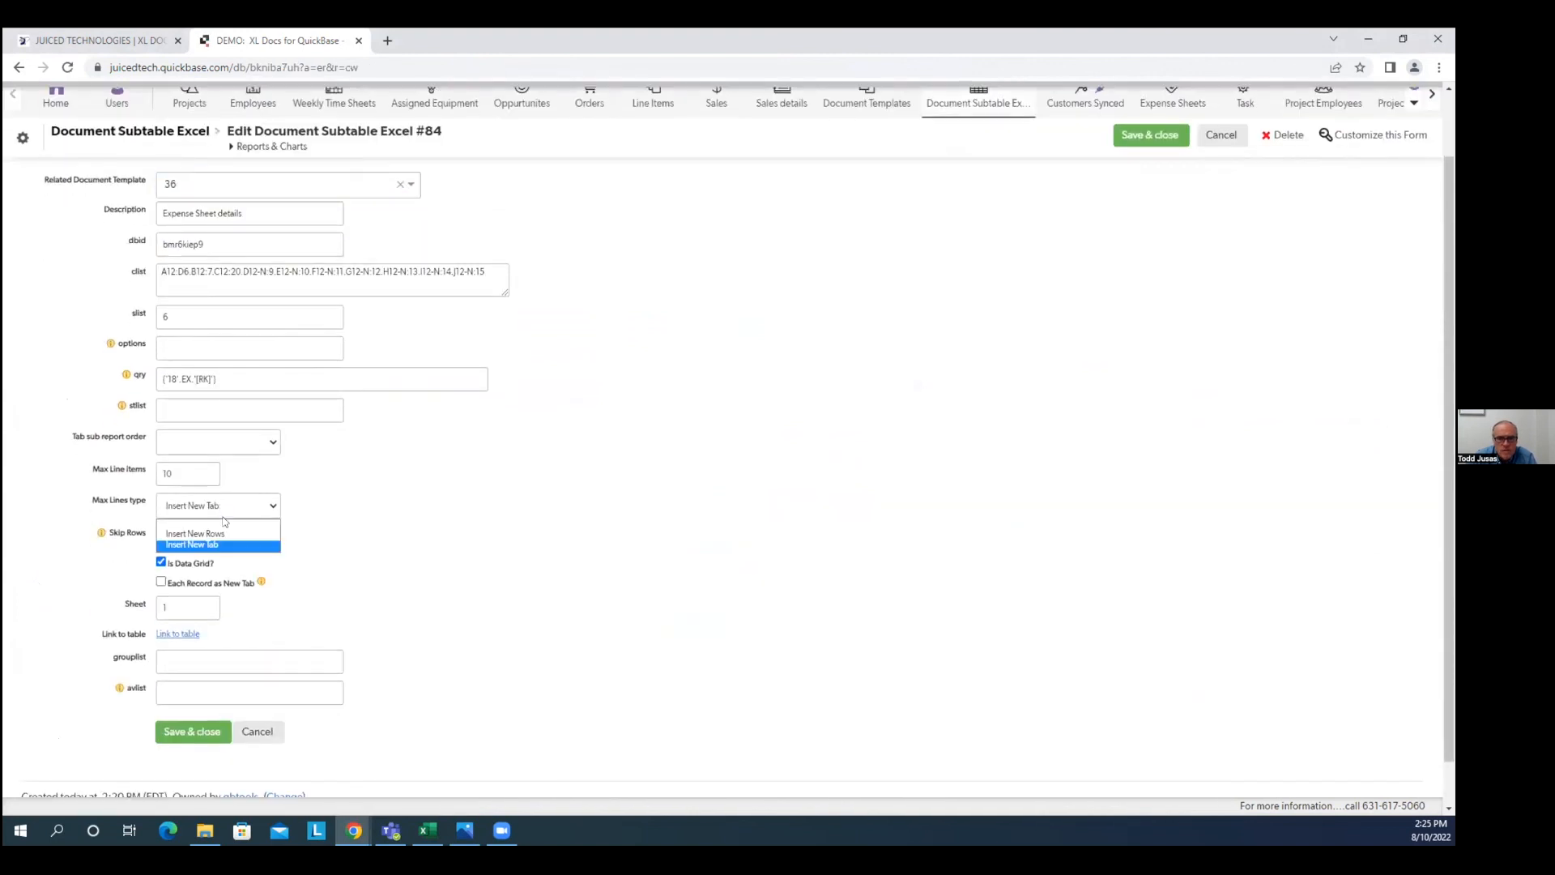
left_click(226, 534)
left_click(409, 546)
left_click(1168, 135)
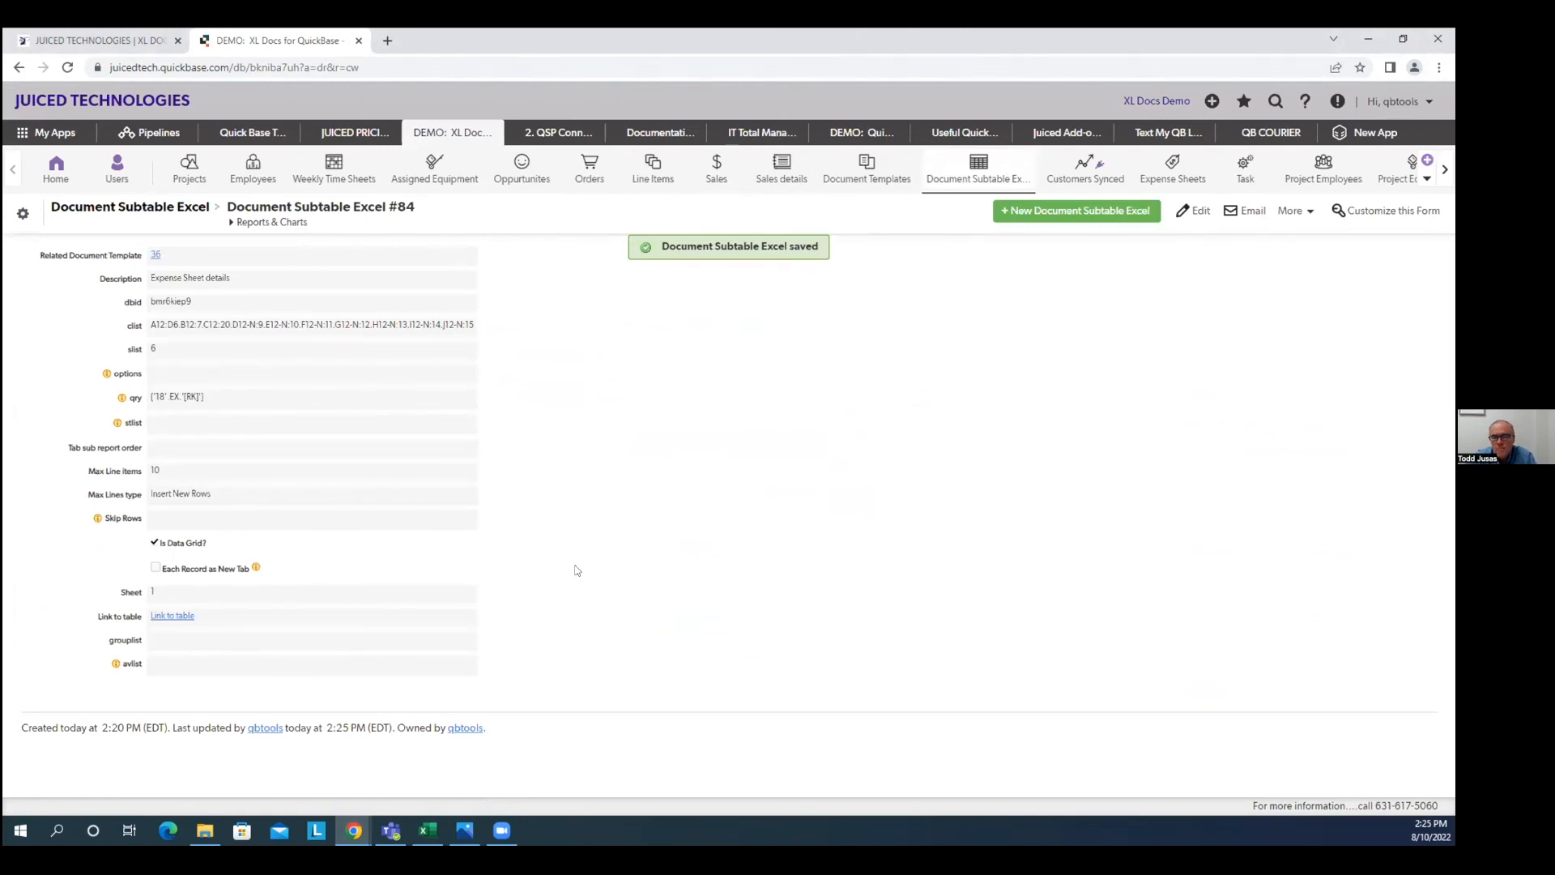
Step: Return to the recently visited Project #7, regenerate its expense sheet in Excel format and open the downloaded workbook
left_click(1230, 105)
left_click(1225, 296)
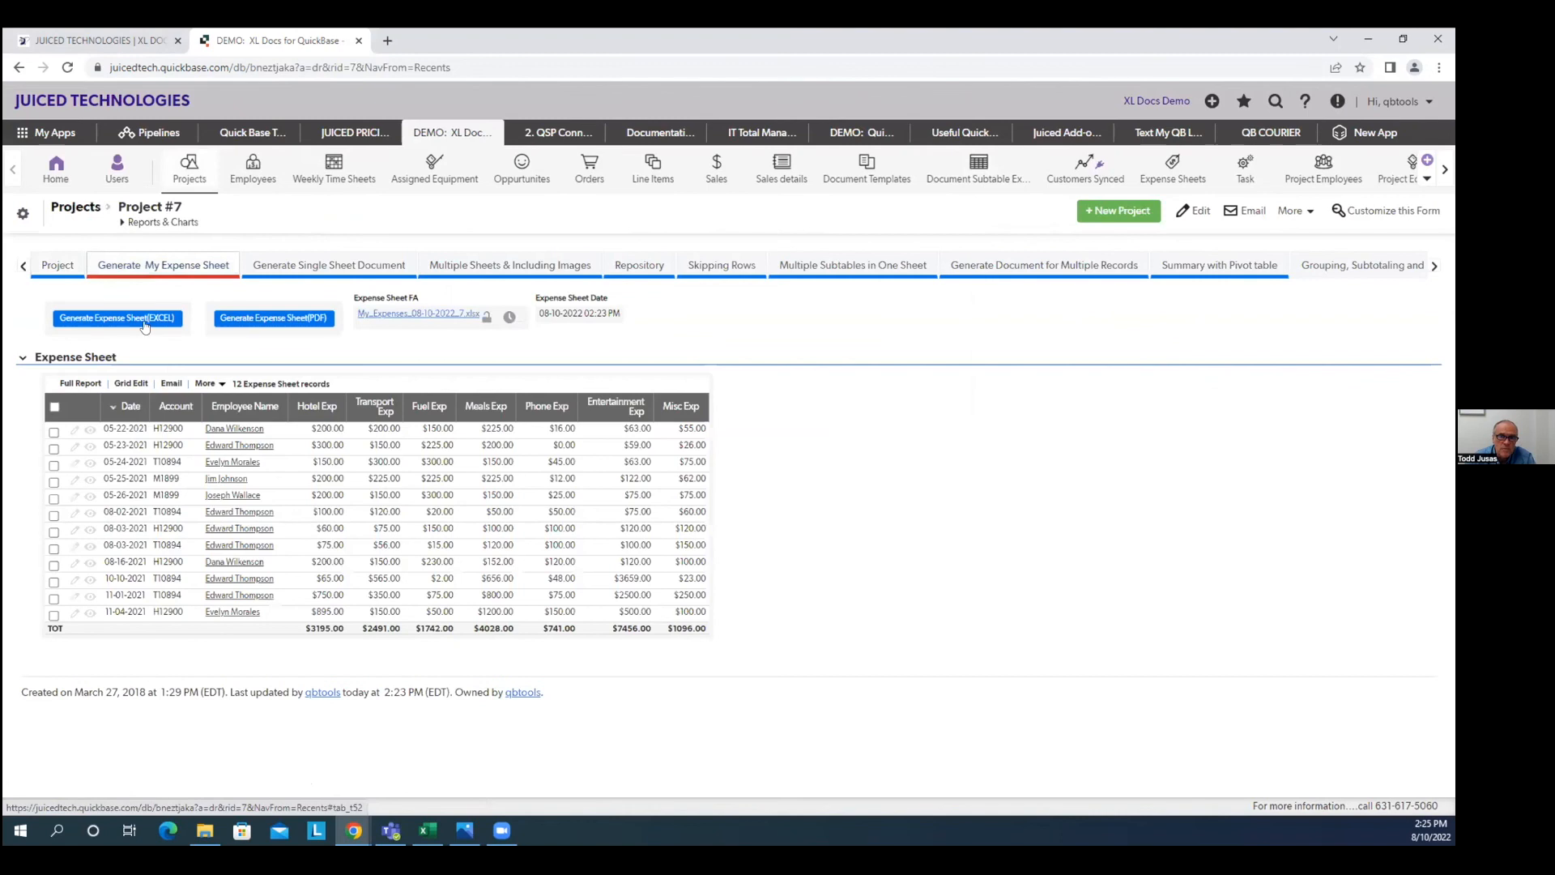
left_click(141, 322)
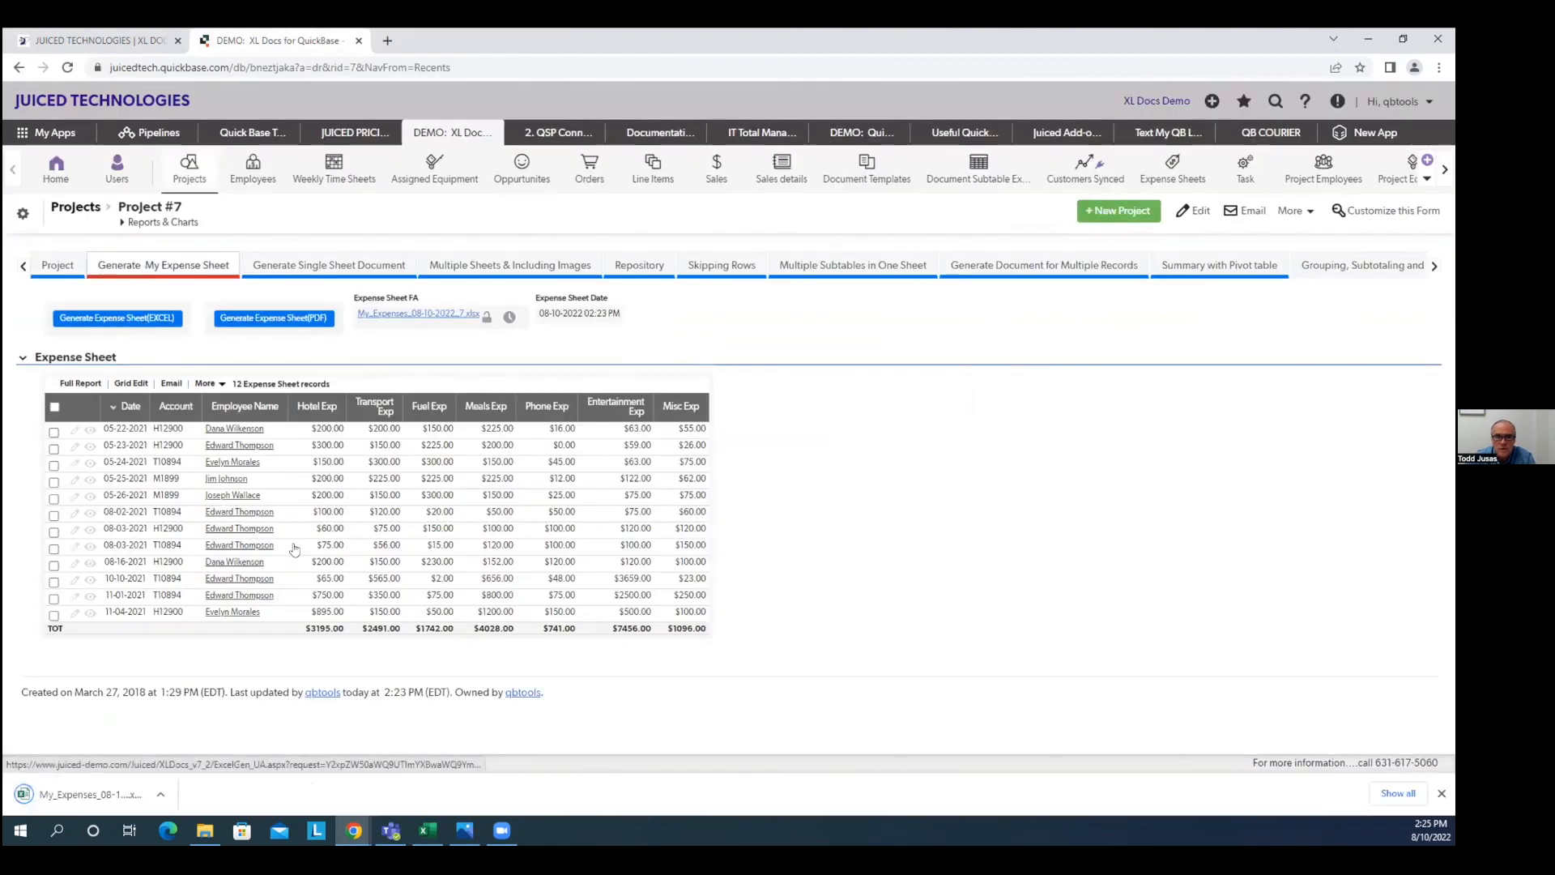
left_click(118, 793)
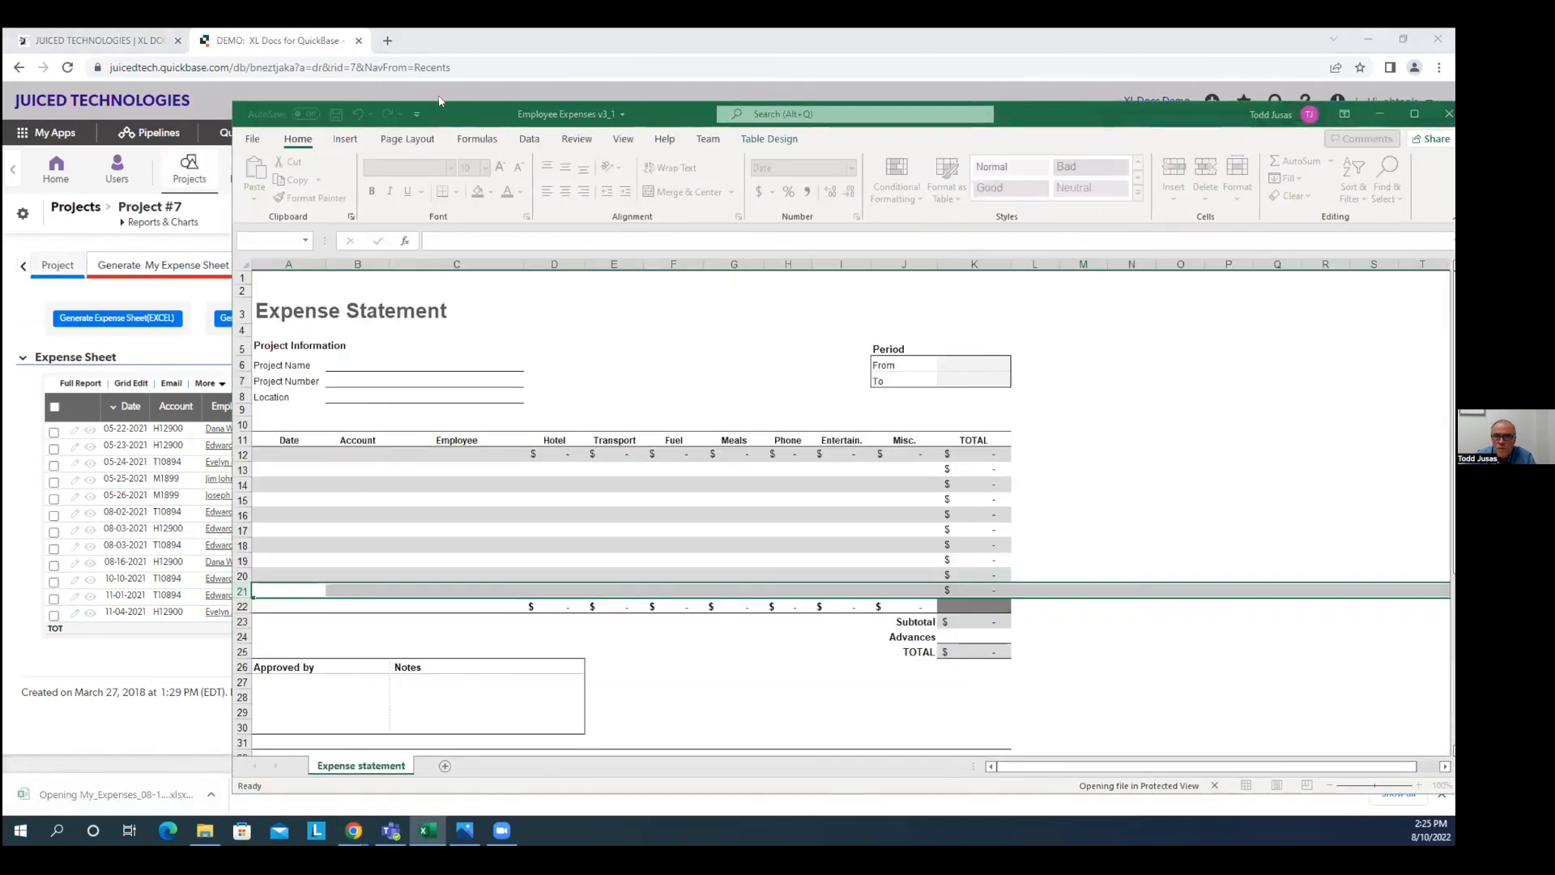
left_click(1379, 113)
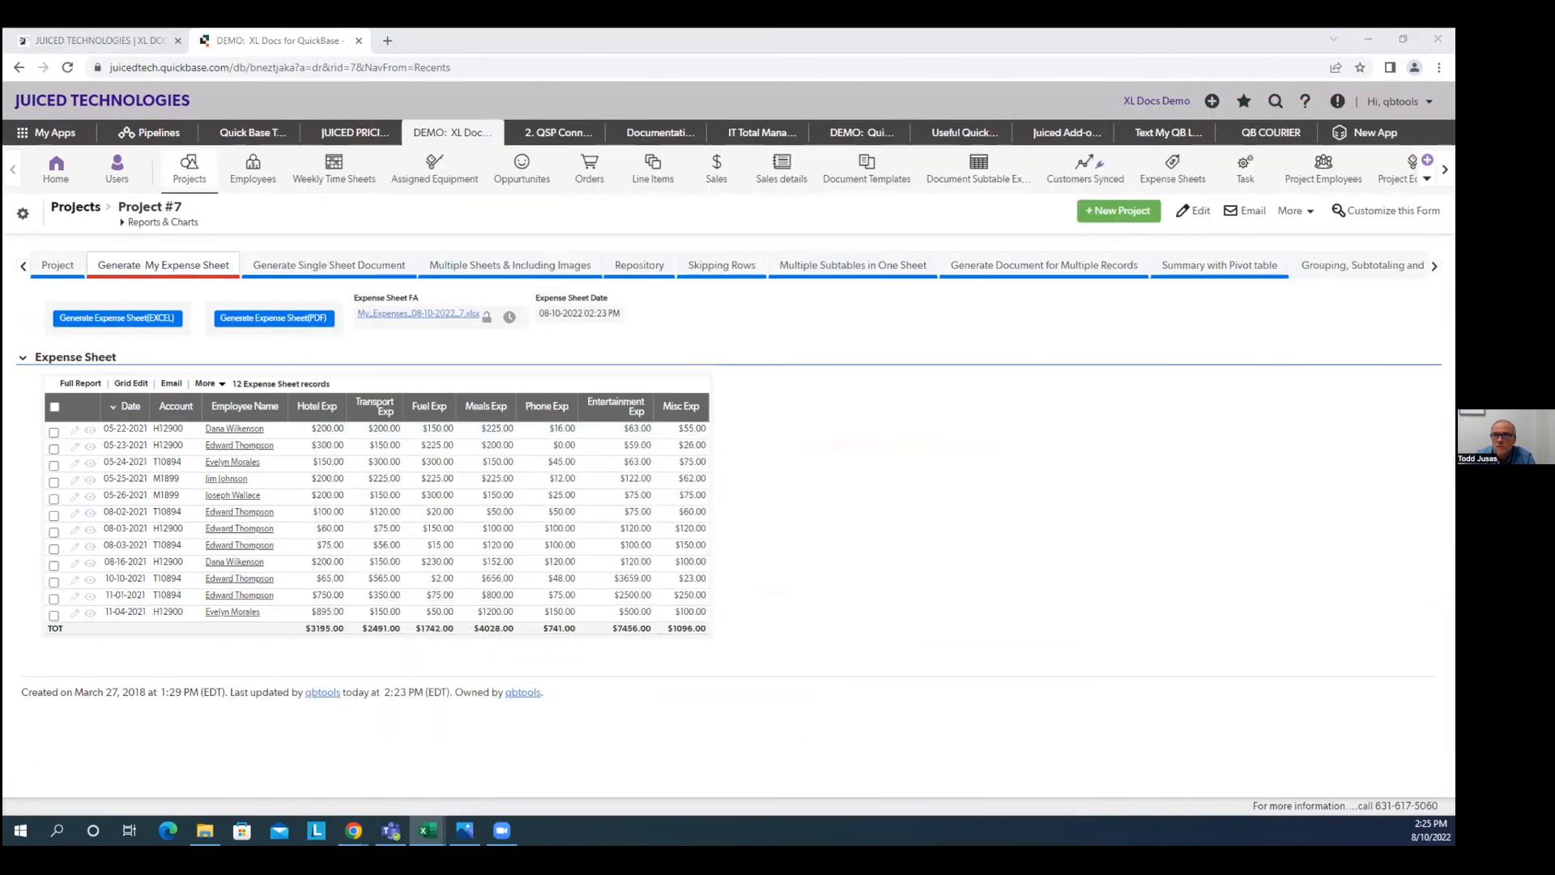
left_click(736, 145)
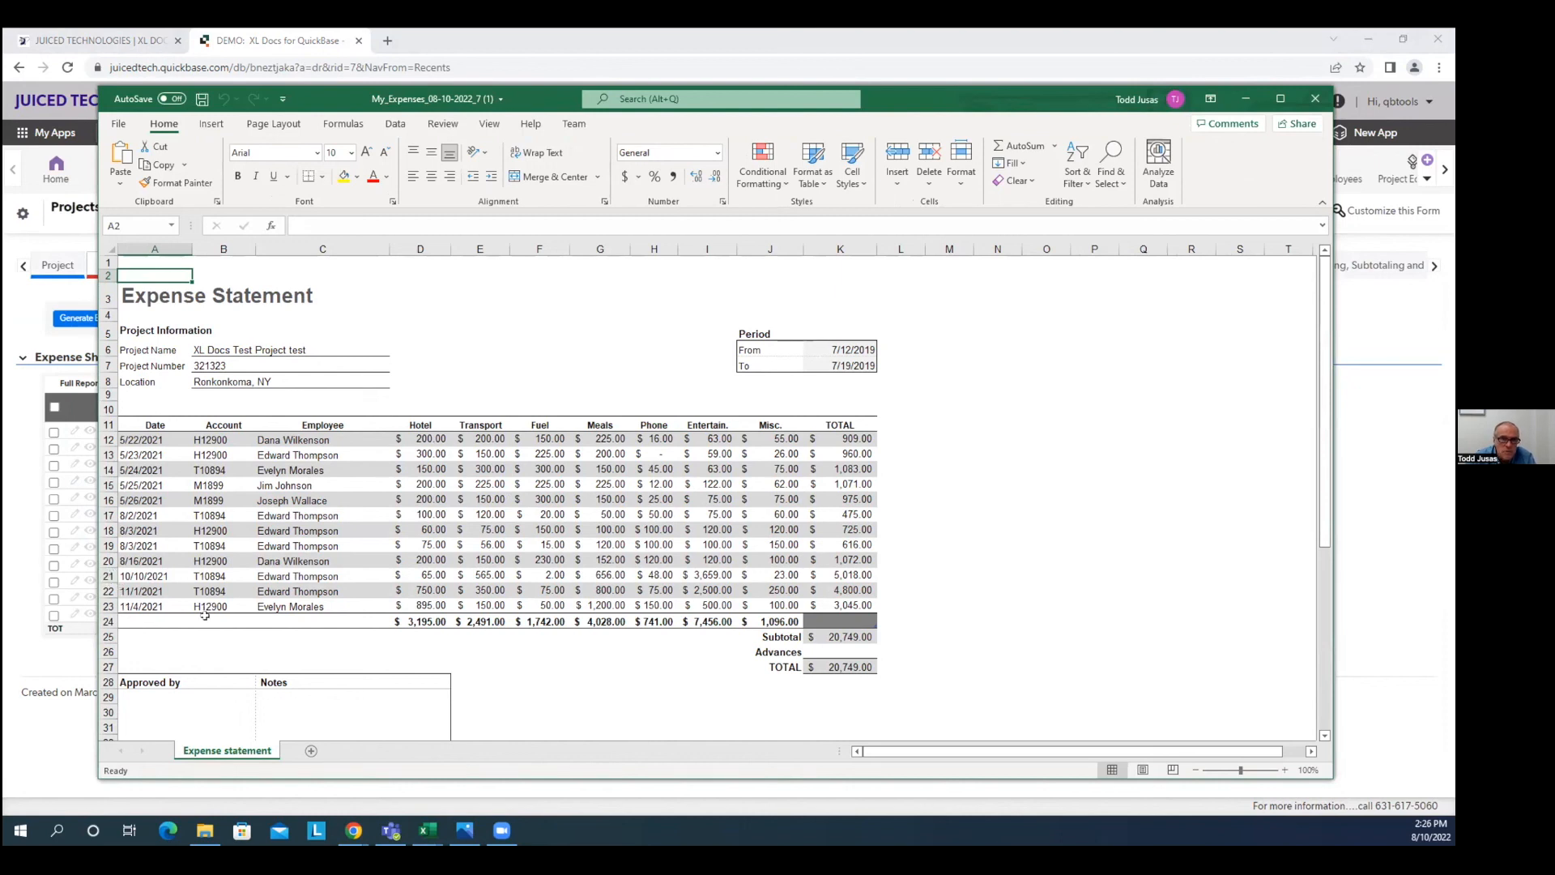
Step: Review the regenerated sheet's expense rows and its Subtotal and TOTAL formulas, and close the workbook
scroll(348, 615, "down", 2)
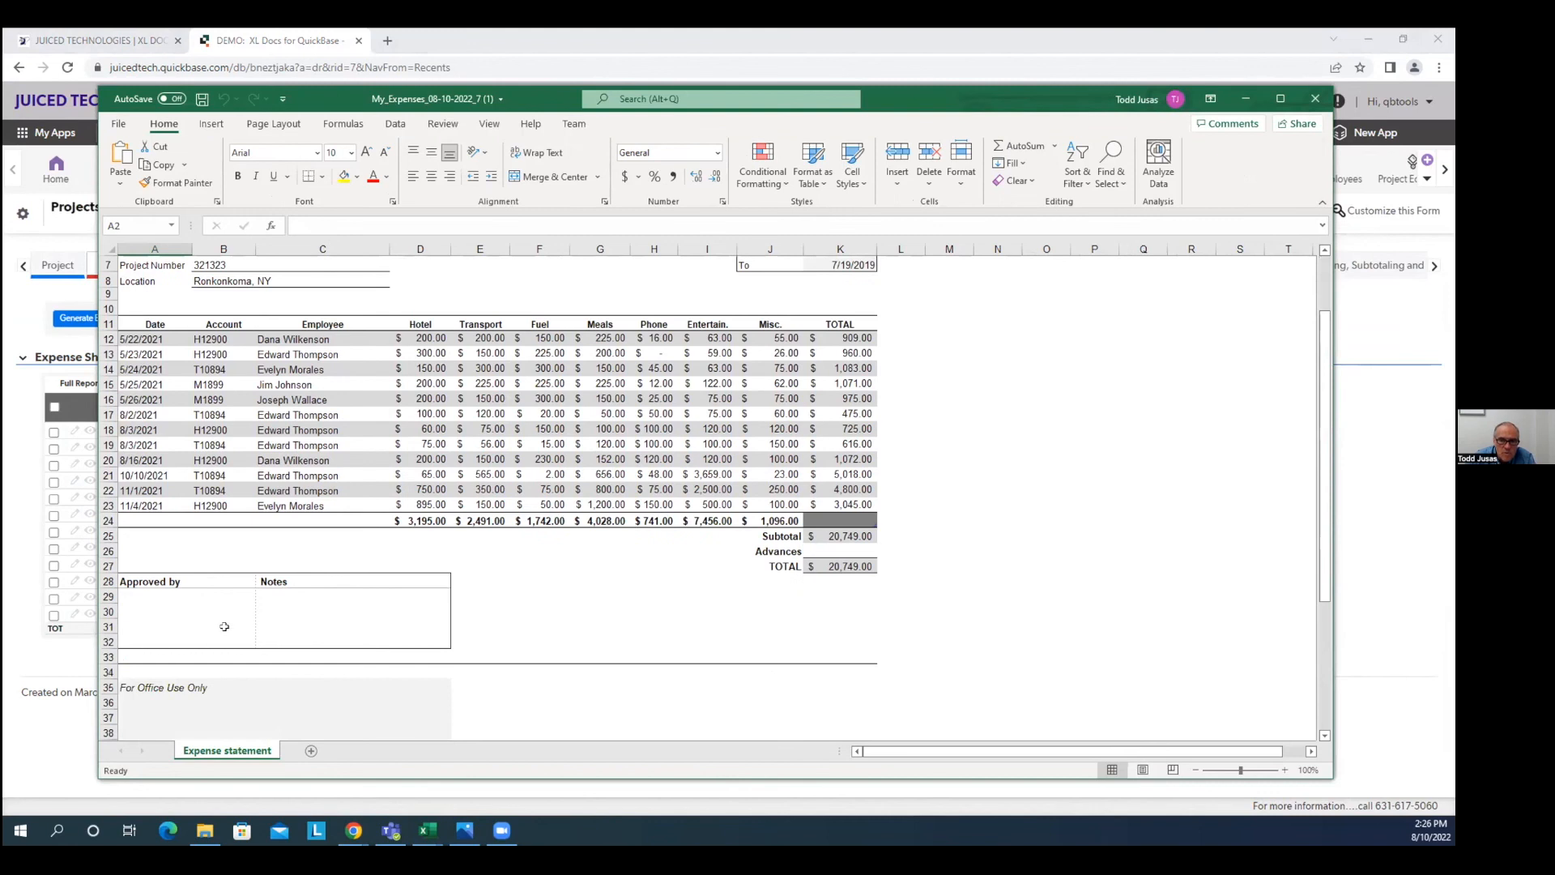
scroll(267, 635, "down", 1)
scroll(277, 640, "up", 2)
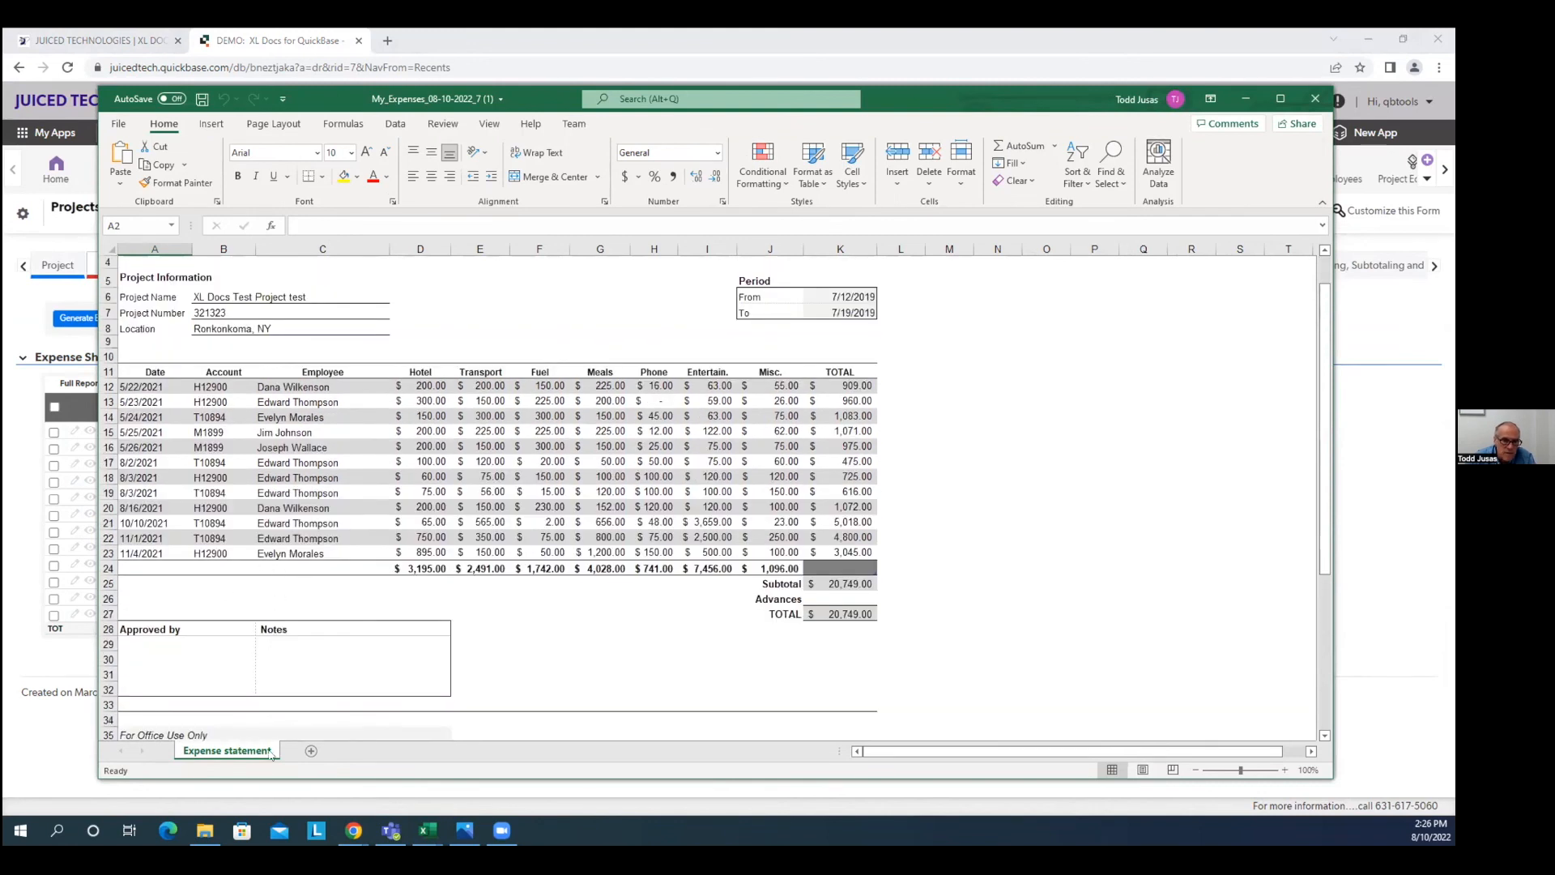
left_click(844, 582)
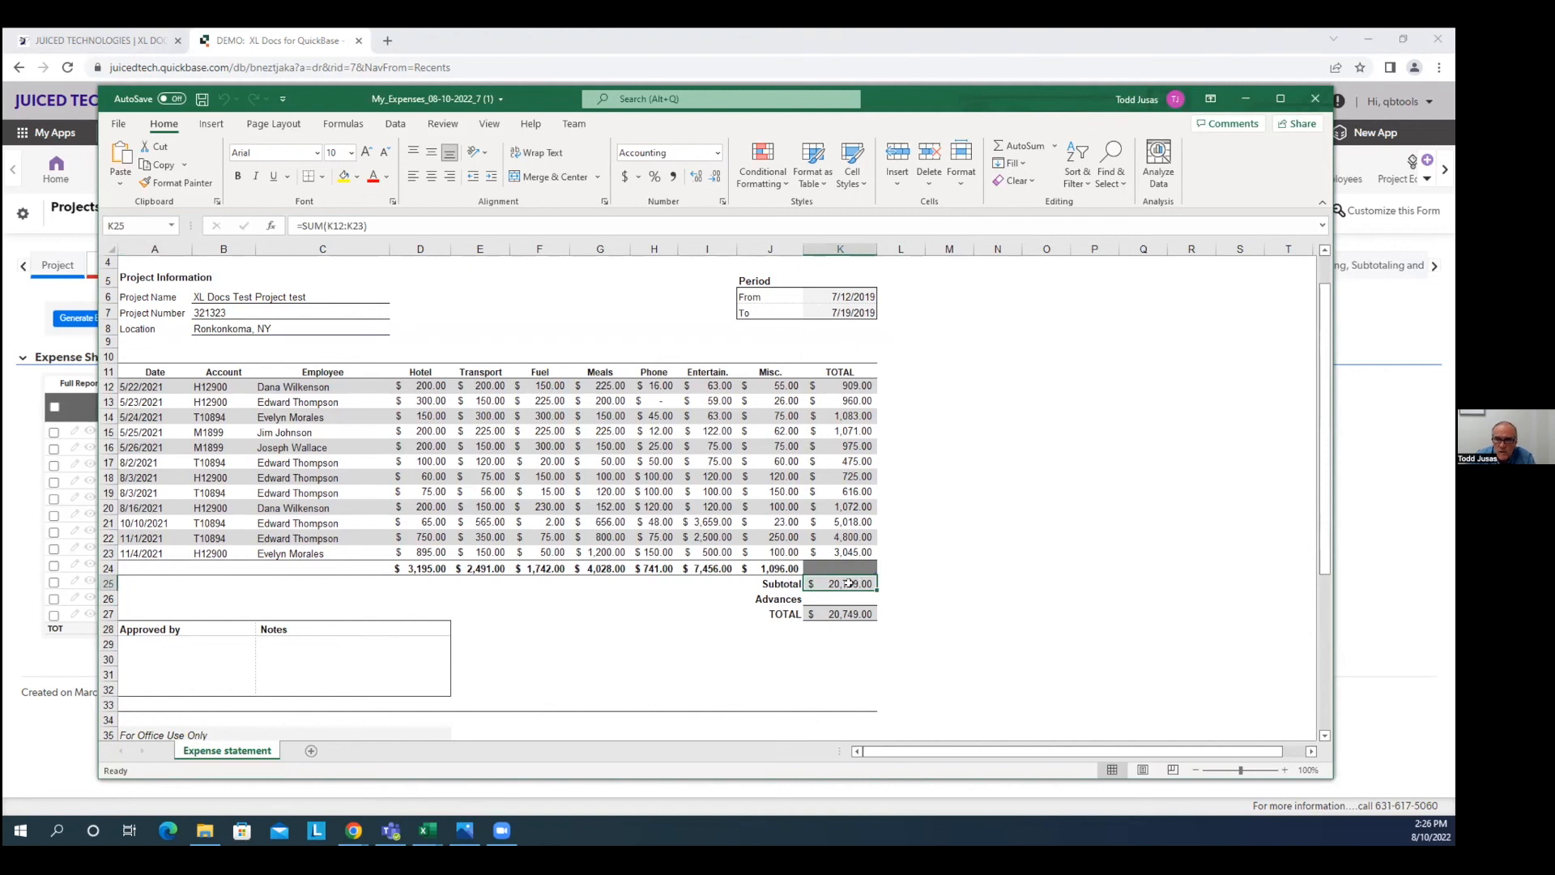
left_click(856, 614)
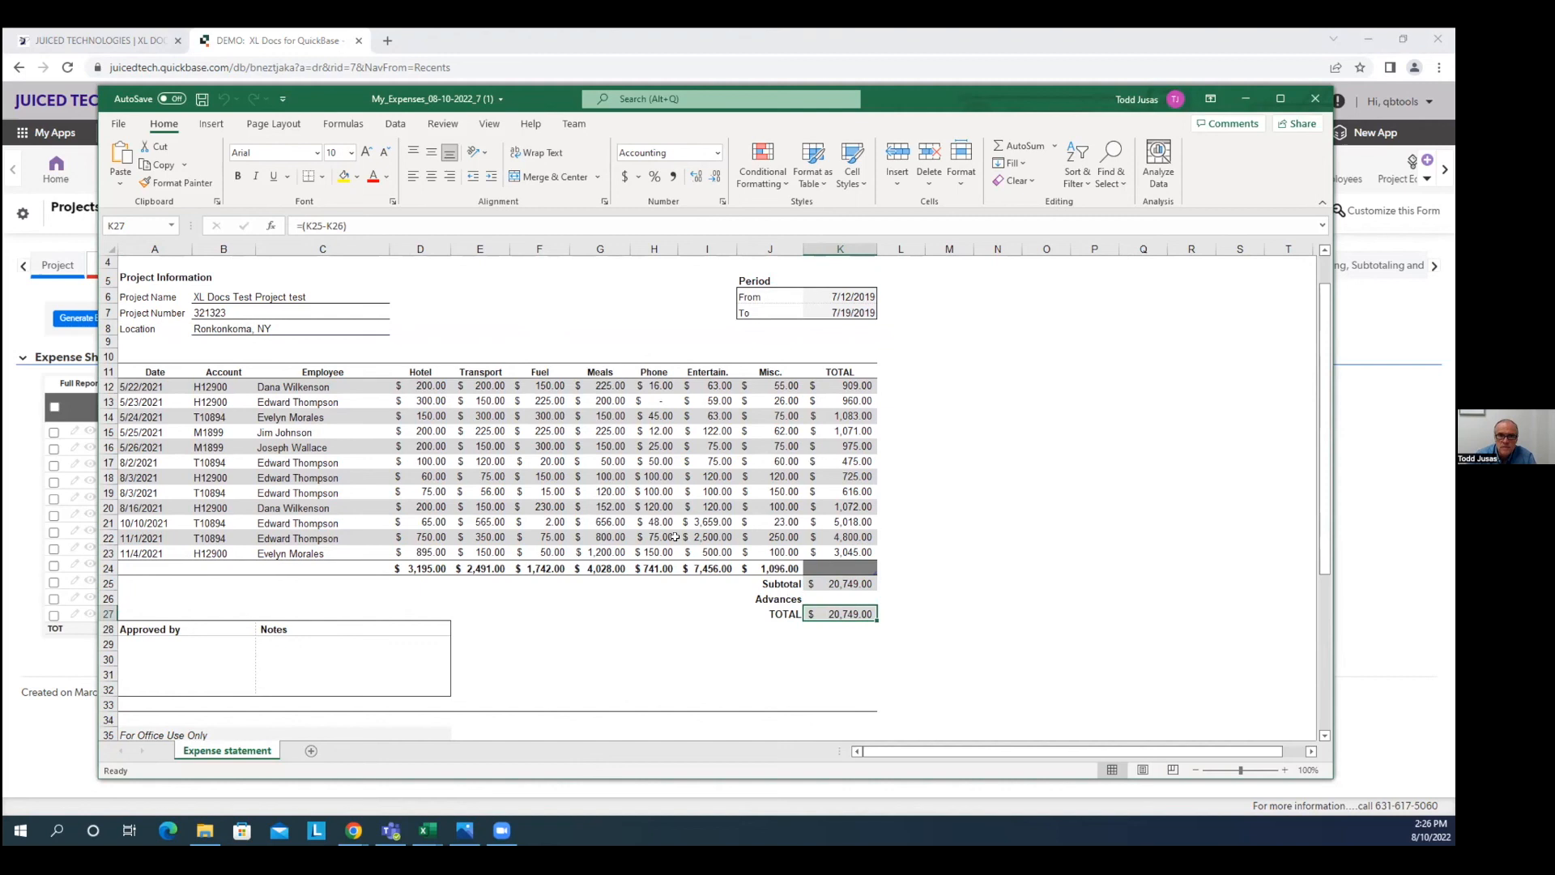
left_click(1315, 97)
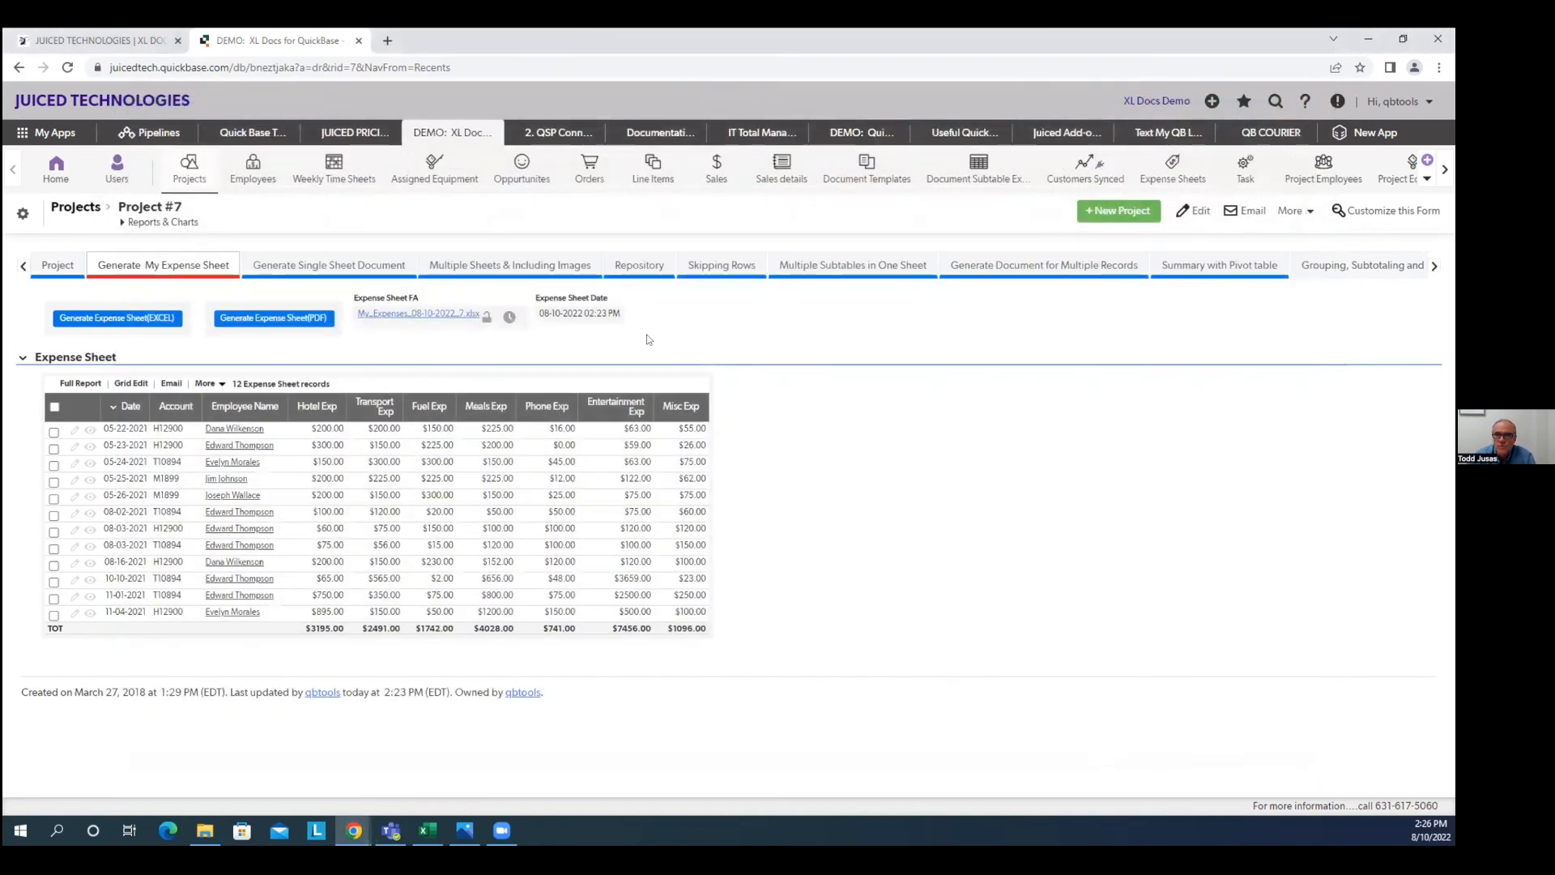
Step: Open the Document Templates table's default report
left_click(866, 169)
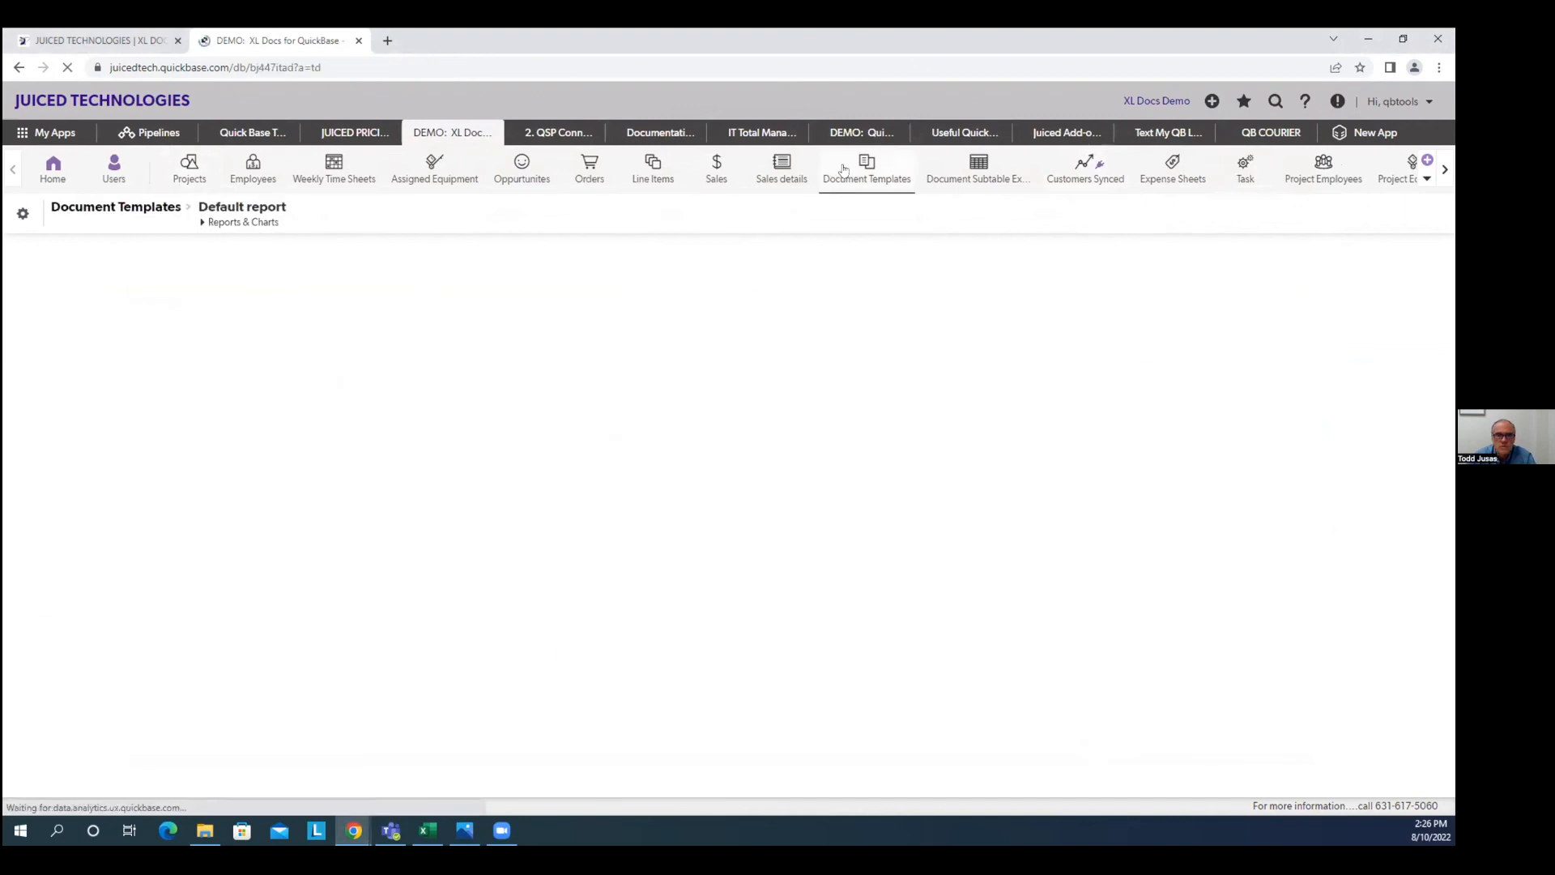